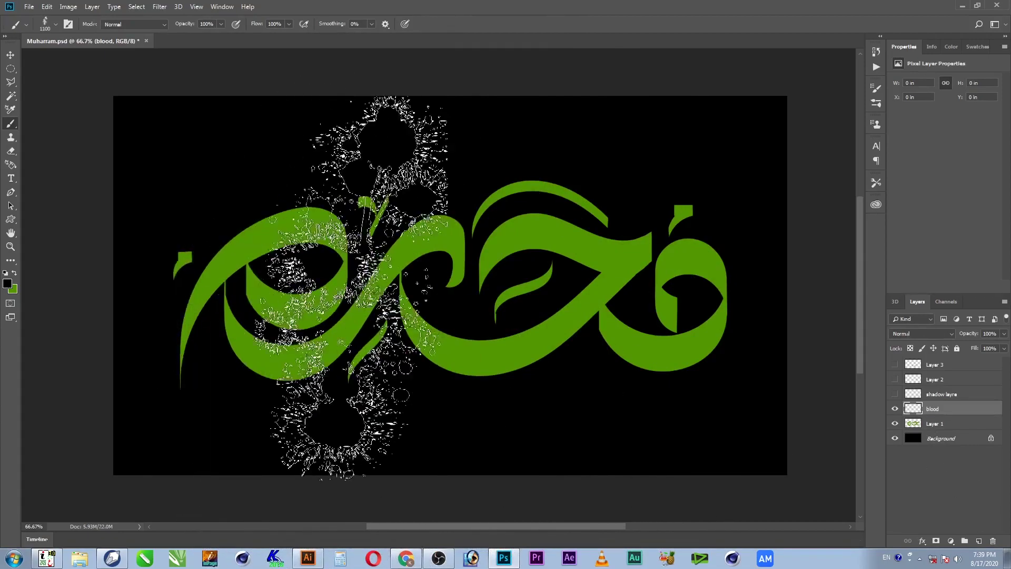
Undo the black splatter stamped over the lettering and set the foreground color to bright red ff000a.
click(239, 283)
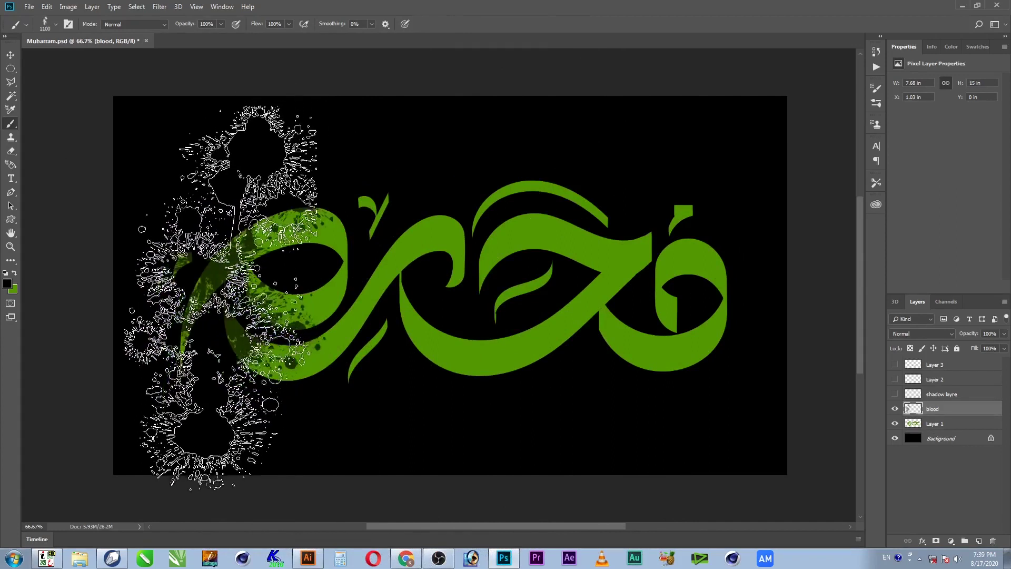
key(ctrl+z)
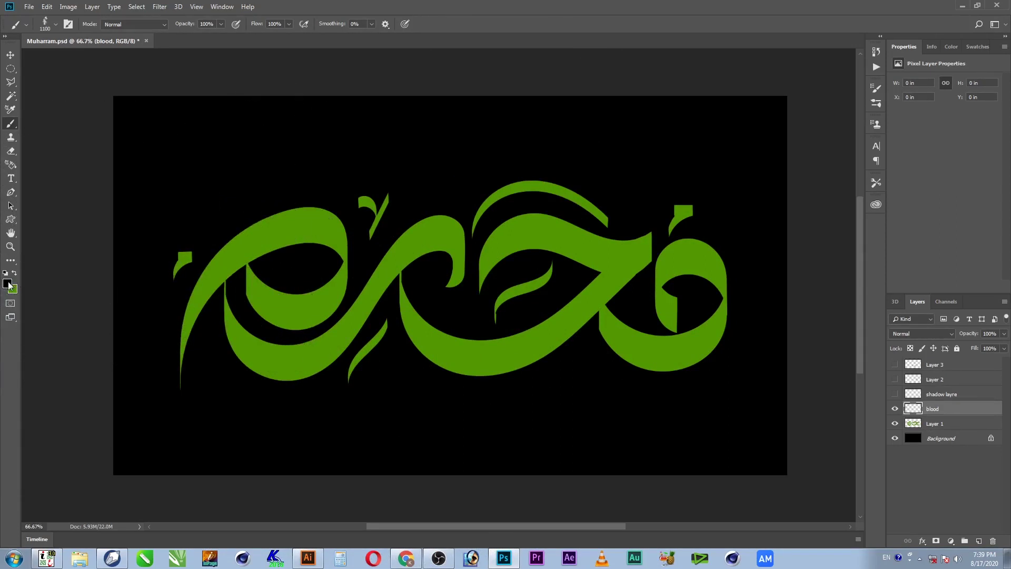
click(7, 285)
drag(746, 185, 875, 59)
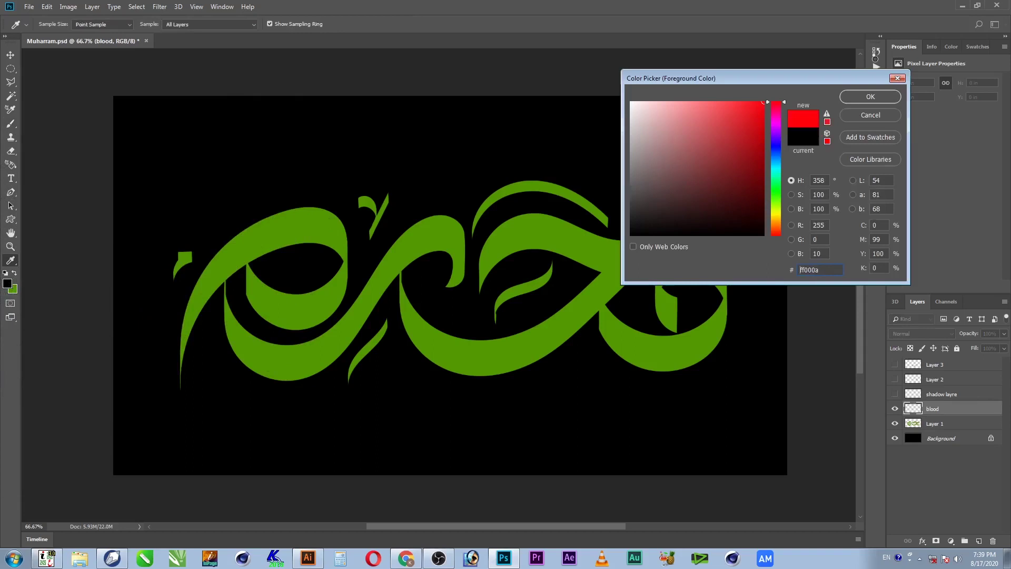
click(871, 96)
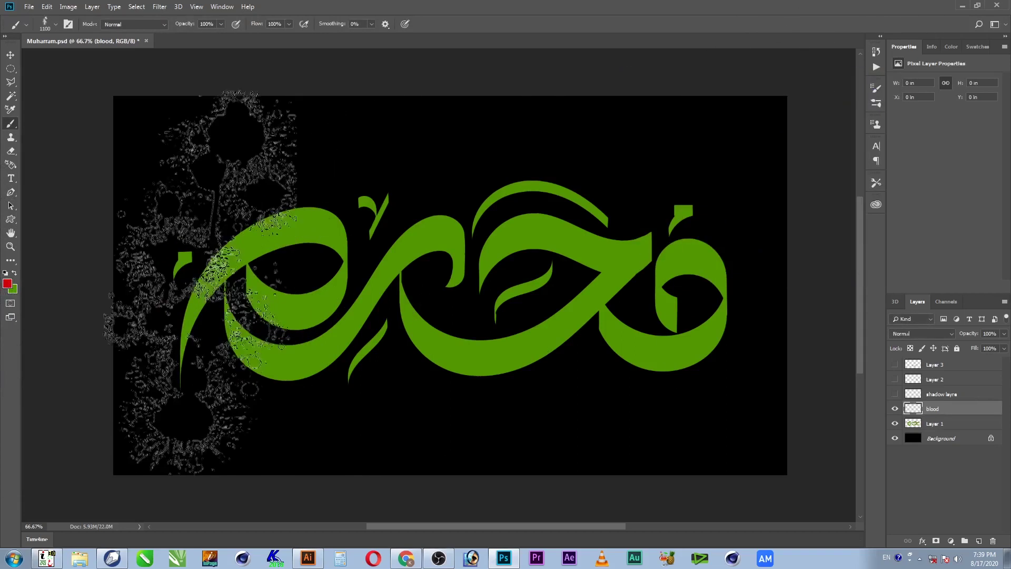
Try a red splatter at 700 px brush size over the left end of the lettering and undo it.
key(bracketleft)
key(bracketleft)
key(bracketleft)
key(bracketleft)
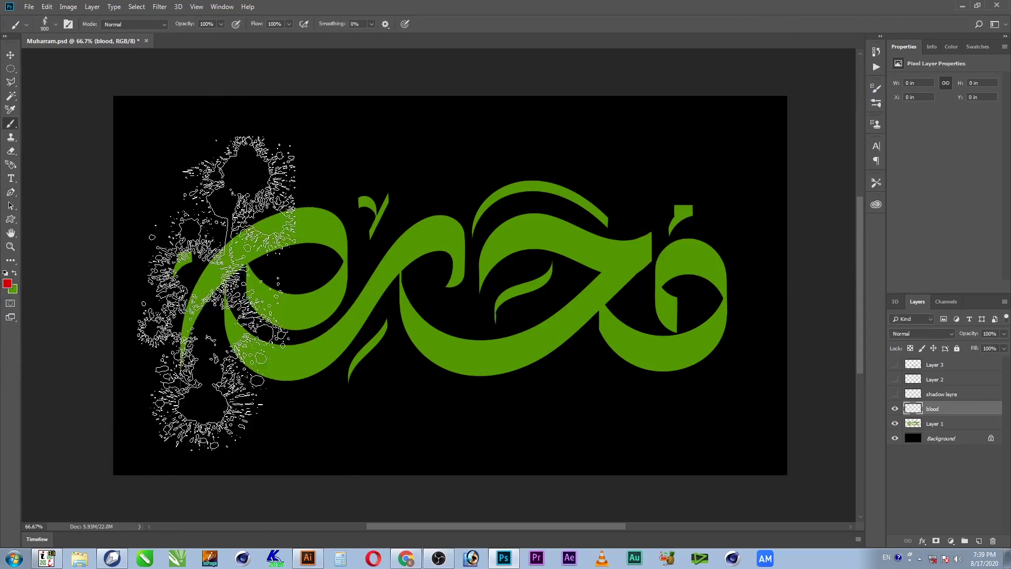
click(217, 293)
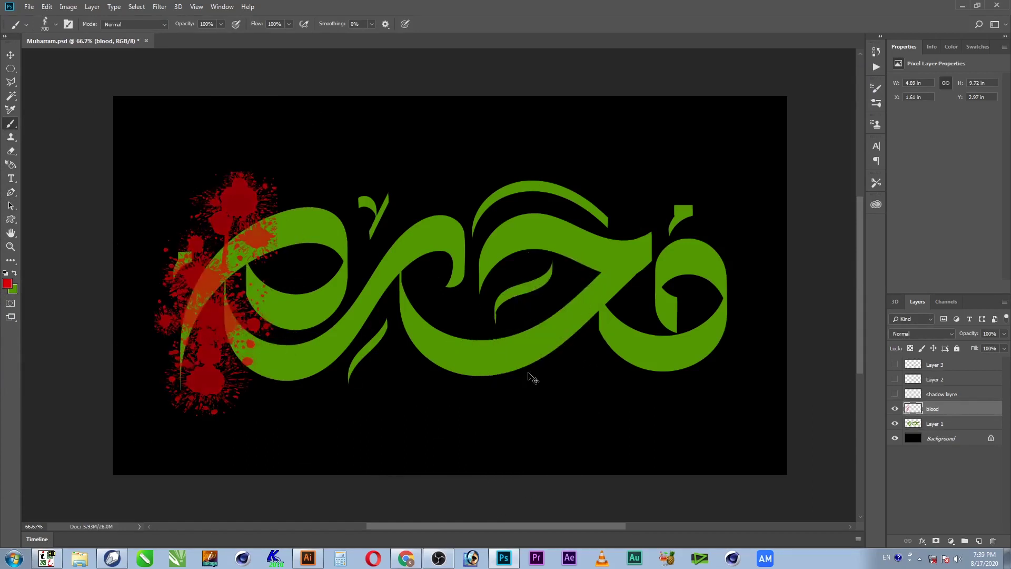
key(ctrl+z)
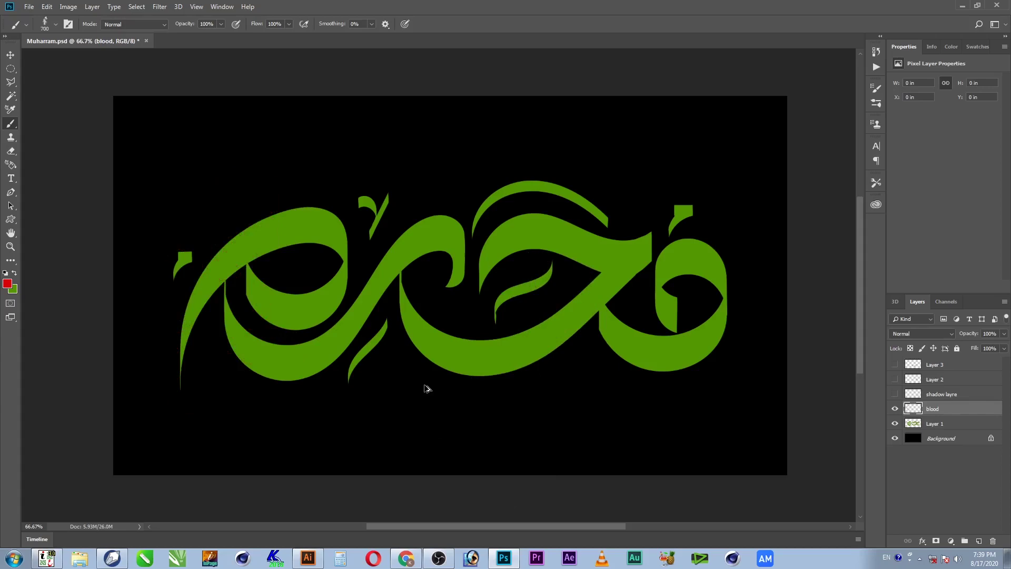
Rotate the splatter brush tip to an angle of 109° and enlarge the brush to 1300 px.
key(bracketright)
key(bracketright)
key(bracketright)
key(bracketright)
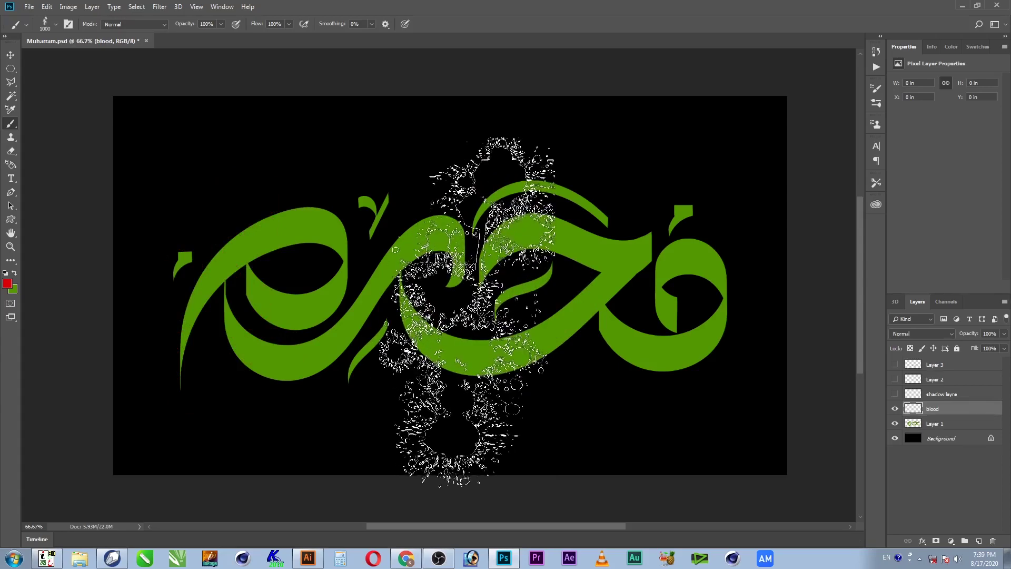
click(876, 105)
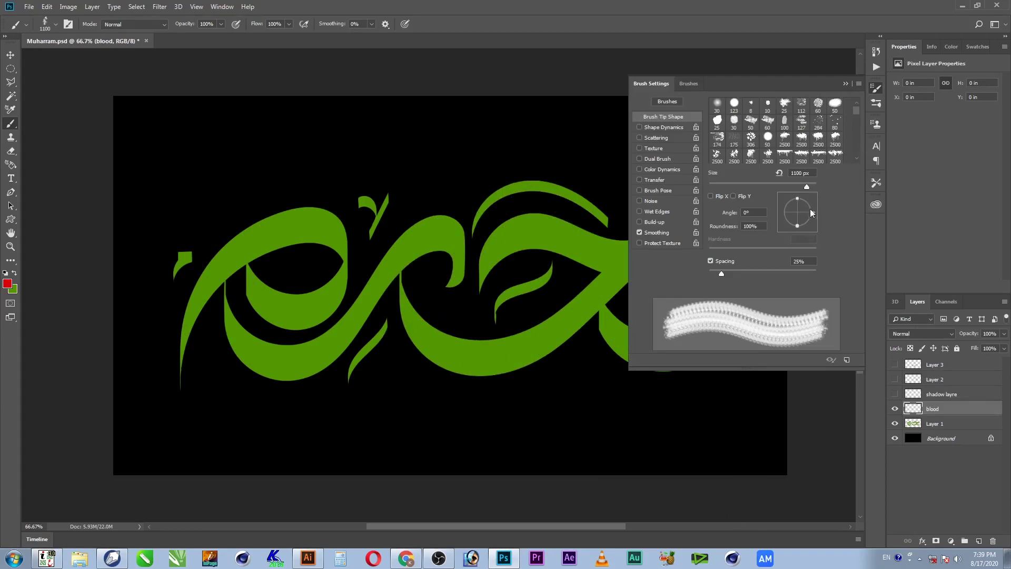
drag(815, 214, 792, 193)
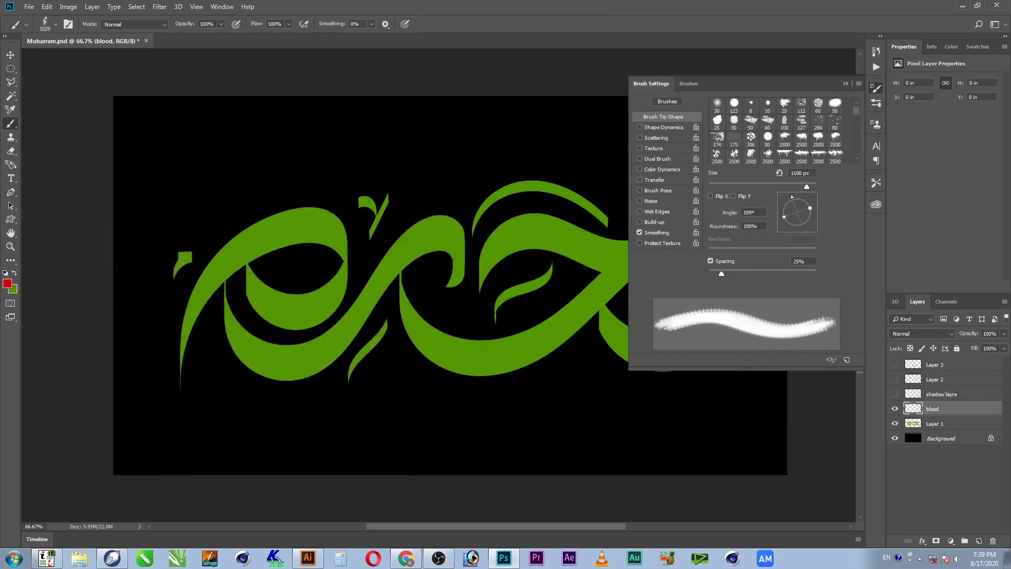
key(bracketright)
key(bracketright)
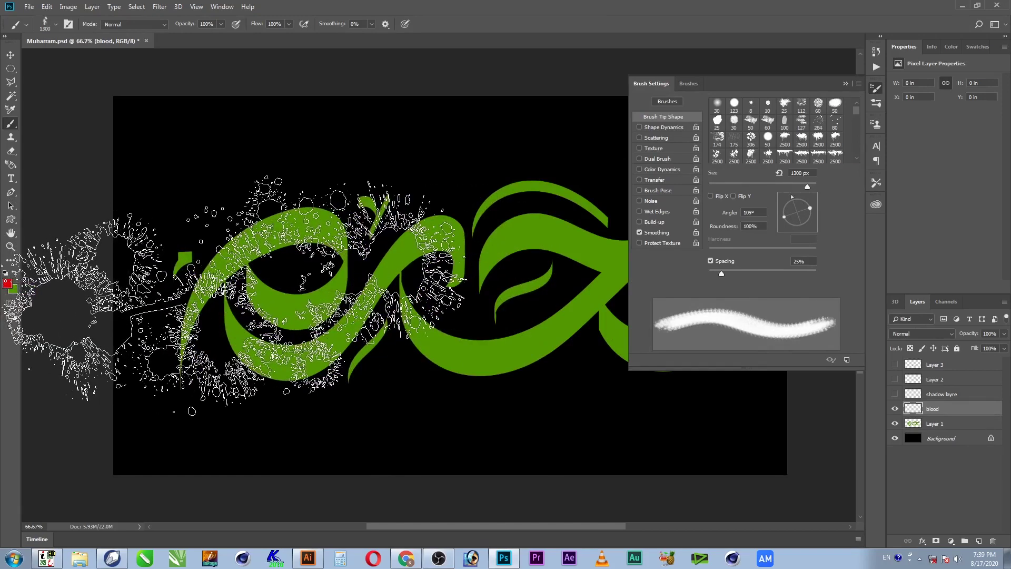
Try bright red splatters with the rotated brush over the left half of the lettering and undo them.
click(237, 289)
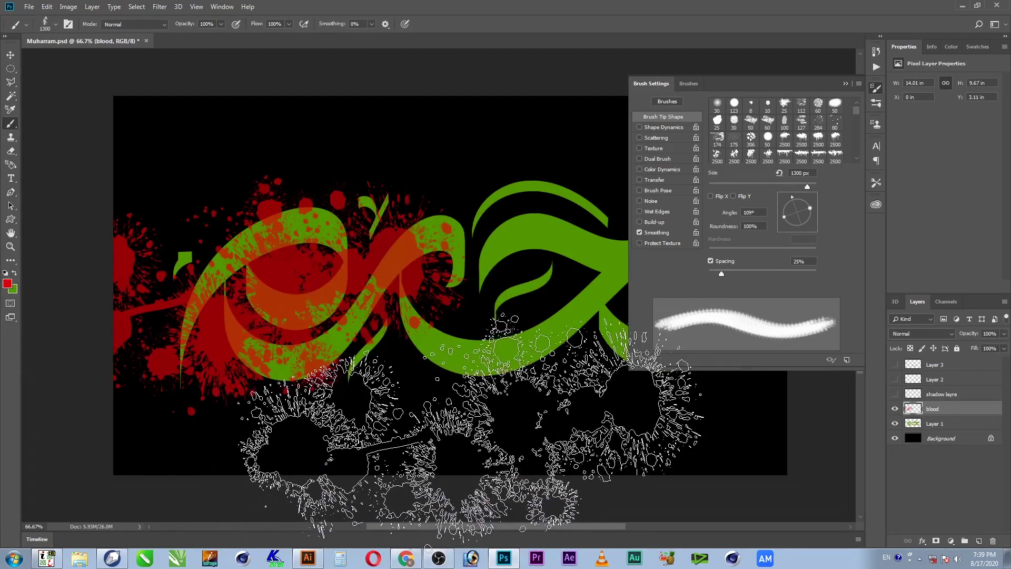
key(Delete)
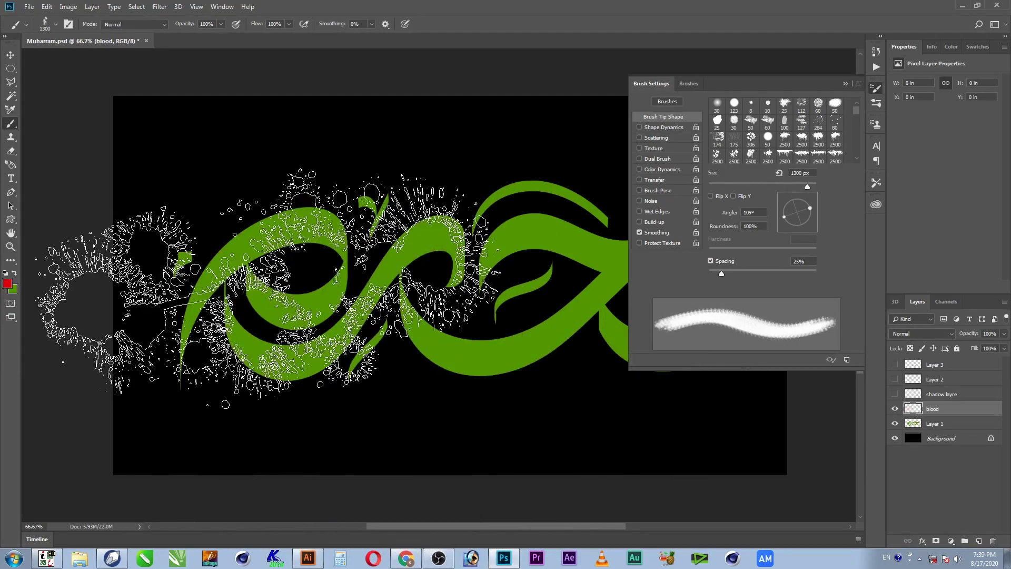
click(268, 288)
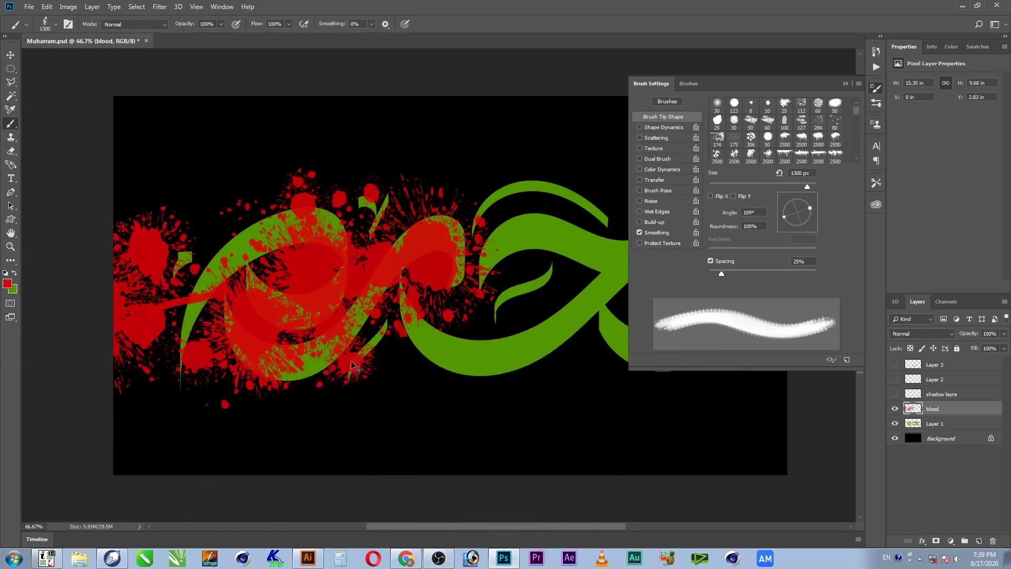
key(ctrl+z)
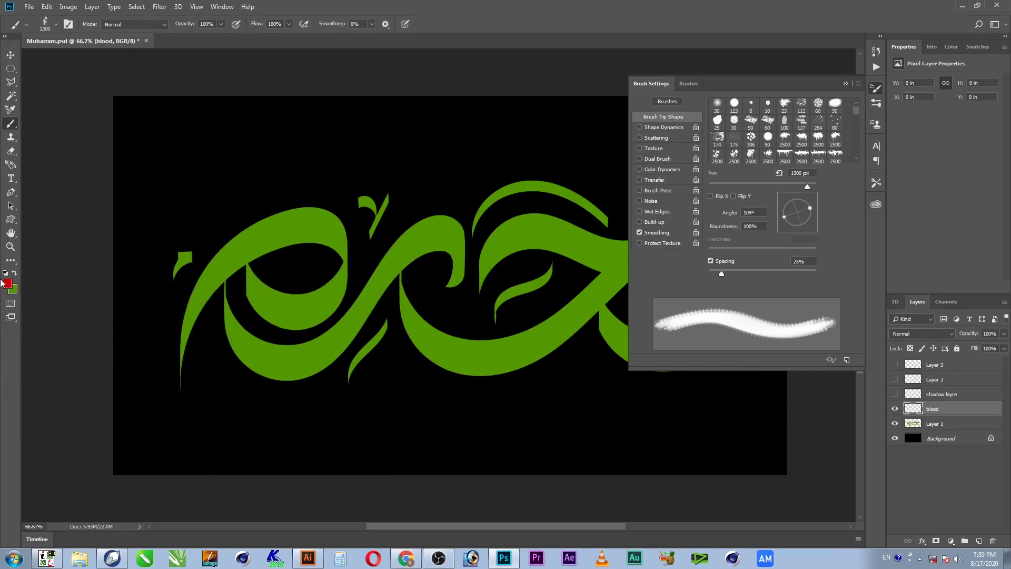
Set the foreground color to dark red a90006 and stamp the rotated splatter twice over the left half of the lettering.
click(6, 284)
click(763, 146)
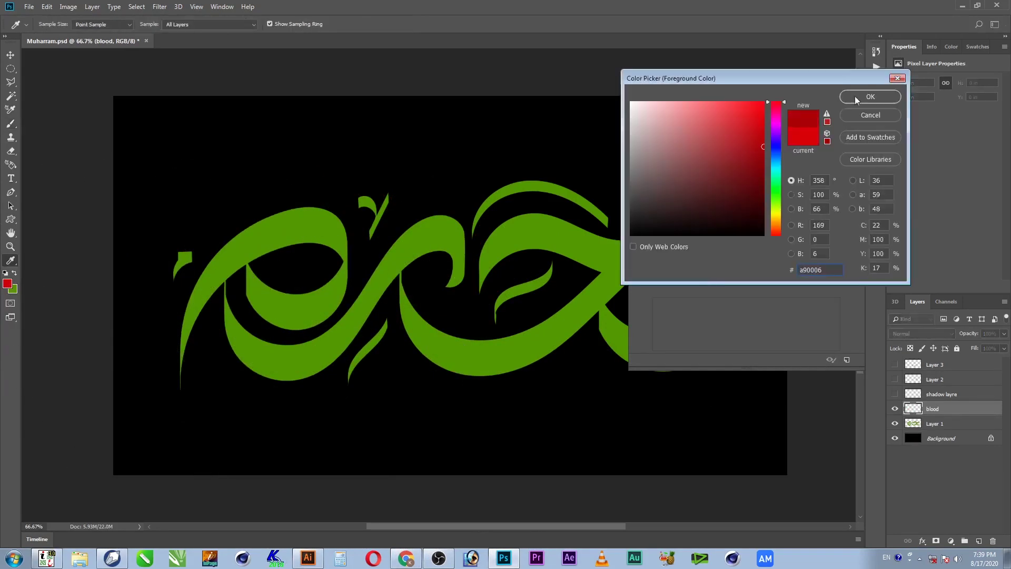
click(870, 97)
key(b)
click(276, 280)
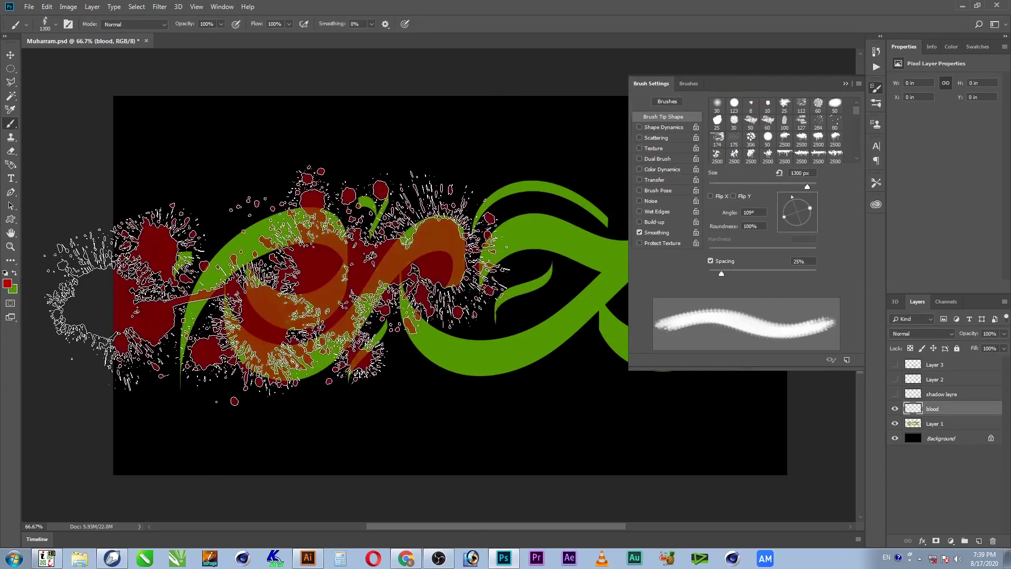
click(276, 285)
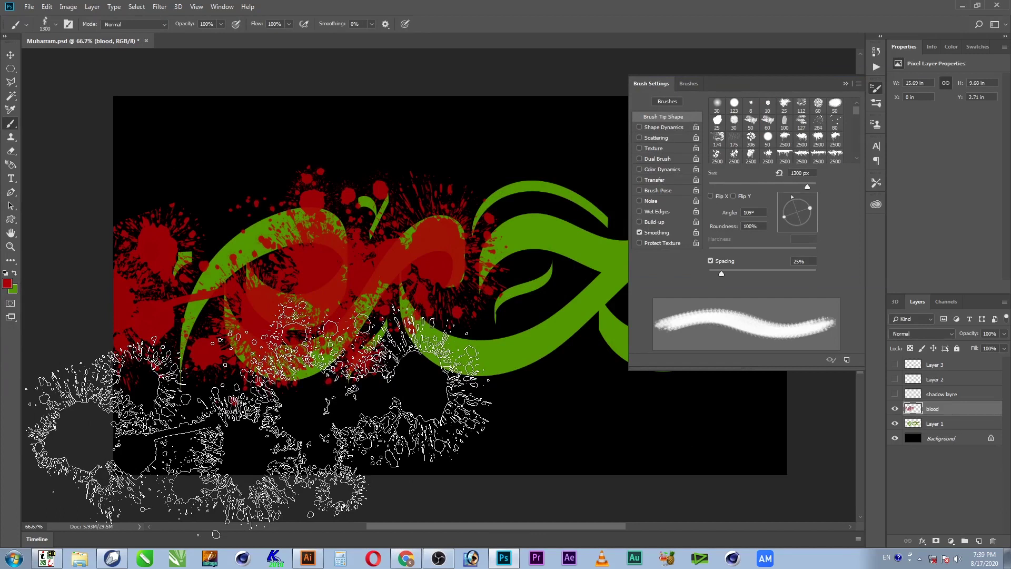
click(10, 57)
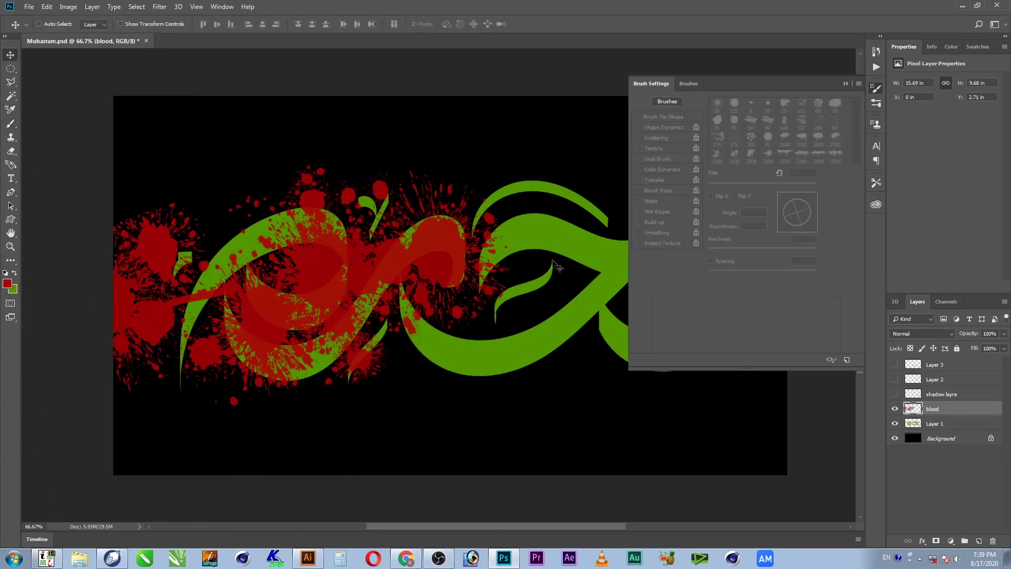
click(845, 84)
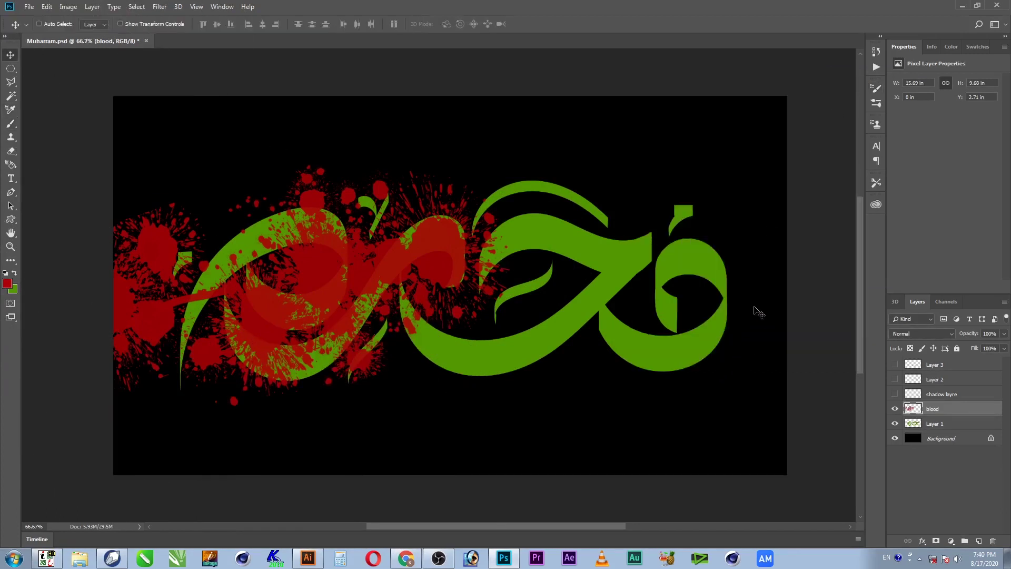
Choose a different splatter brush at 2500 px and stamp a dark red splatter over the right end of the lettering, undoing unwanted stamps.
key(b)
right_click(758, 313)
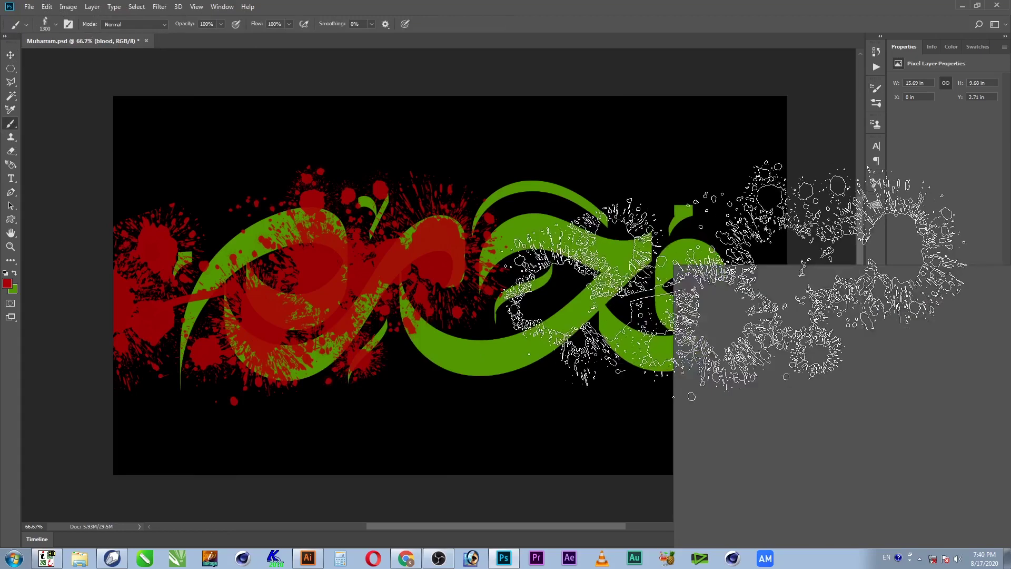
double_click(841, 511)
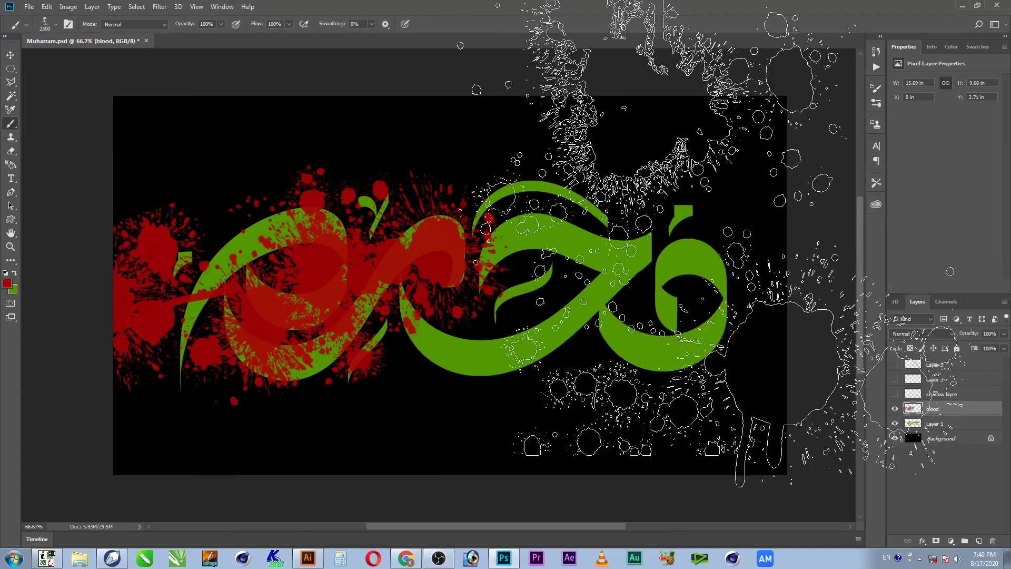
click(759, 279)
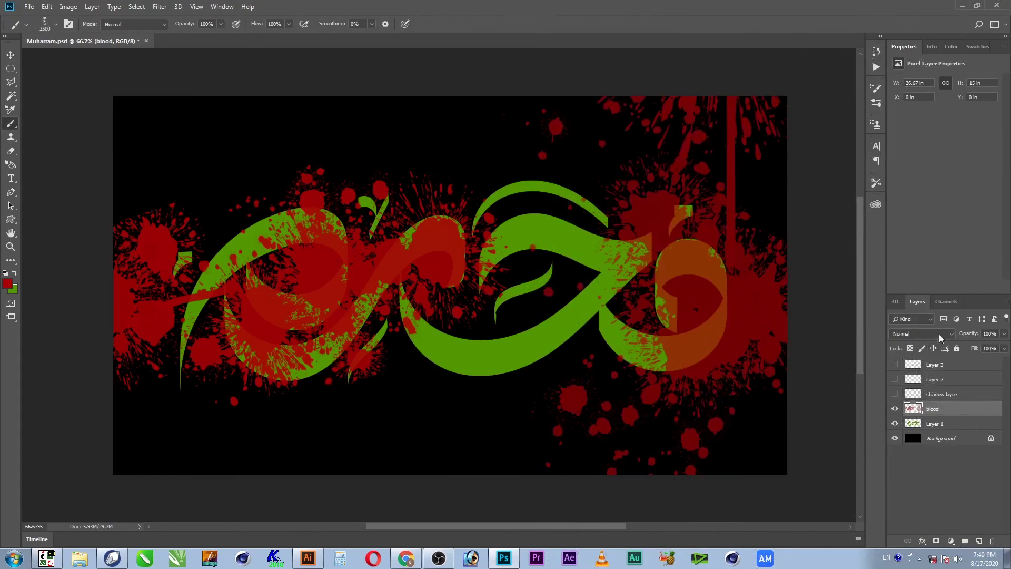
key(ctrl+z)
click(685, 287)
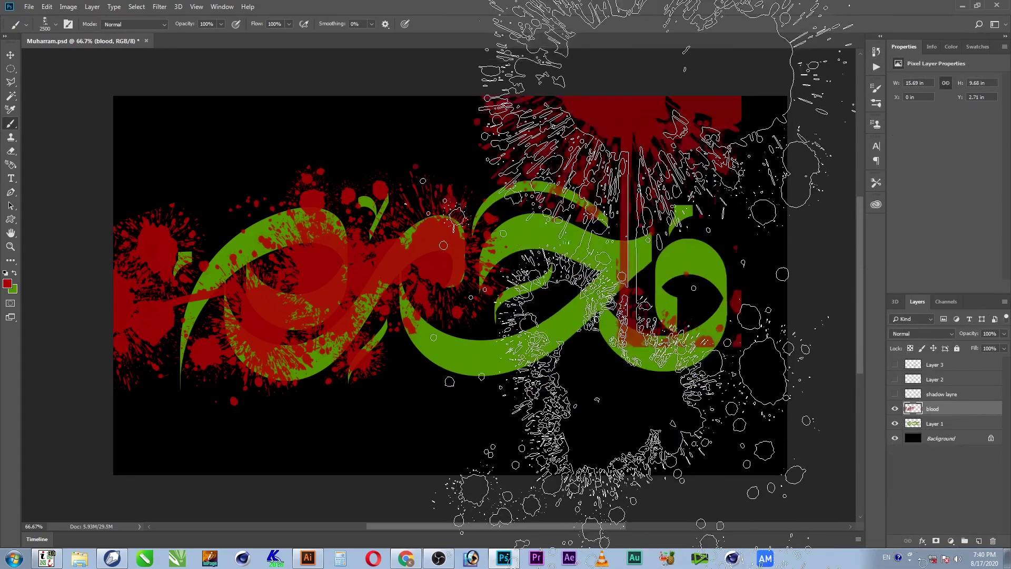
key(ctrl+z)
click(686, 298)
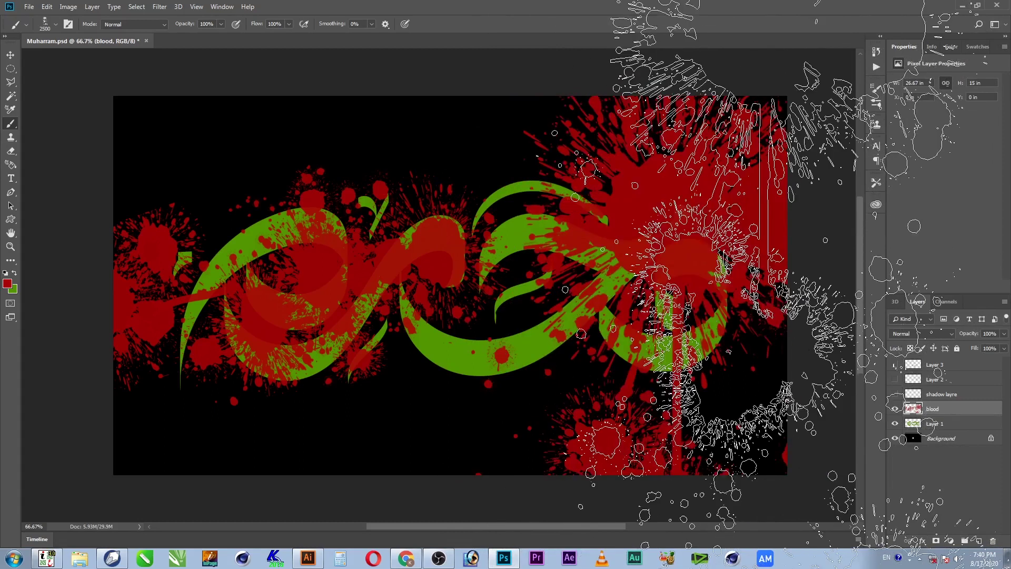
key(v)
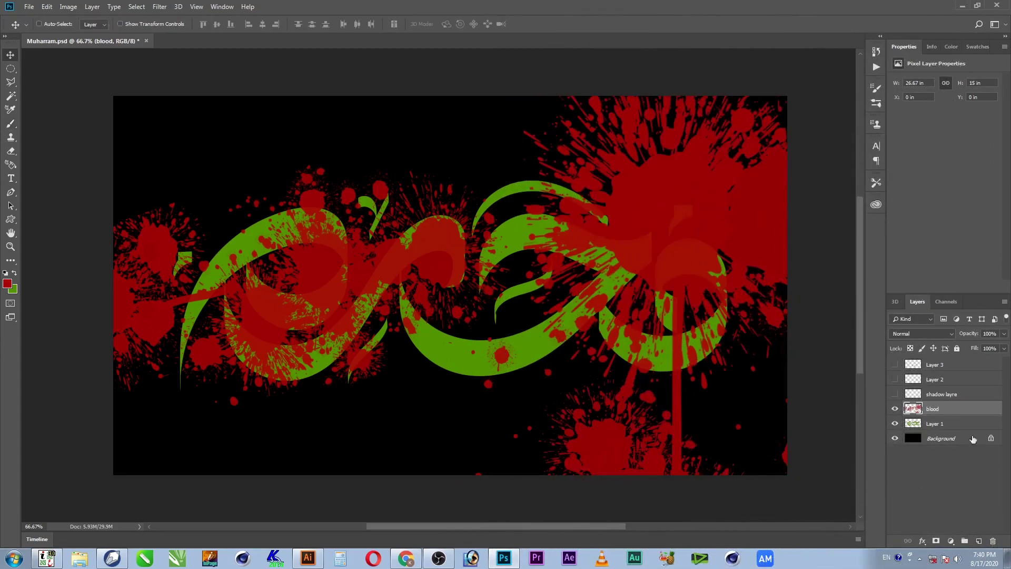
Set the foreground color to white and fill only the existing lettering pixels on Layer 1 with it.
click(917, 423)
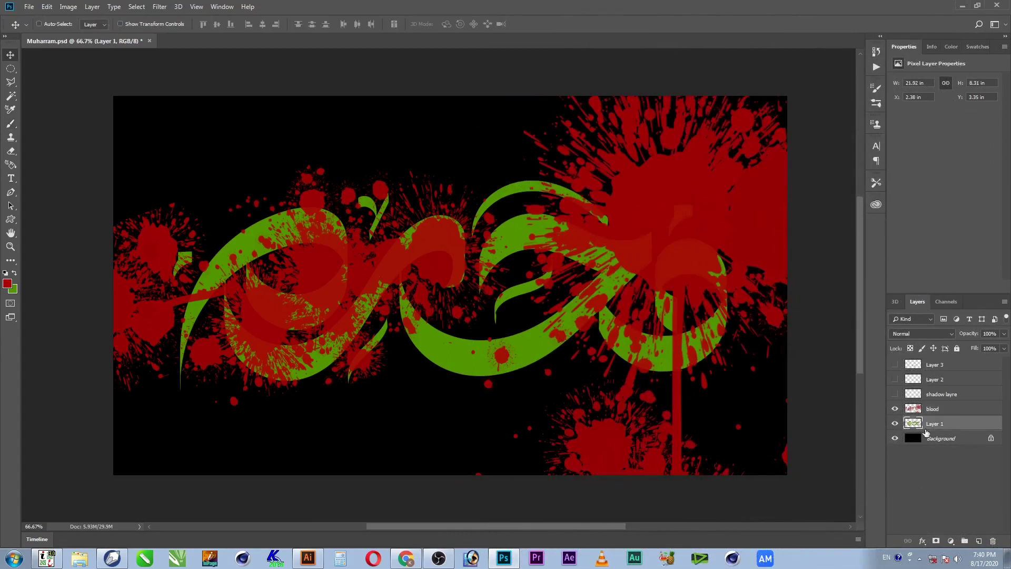
click(8, 284)
drag(754, 157, 631, 102)
click(855, 100)
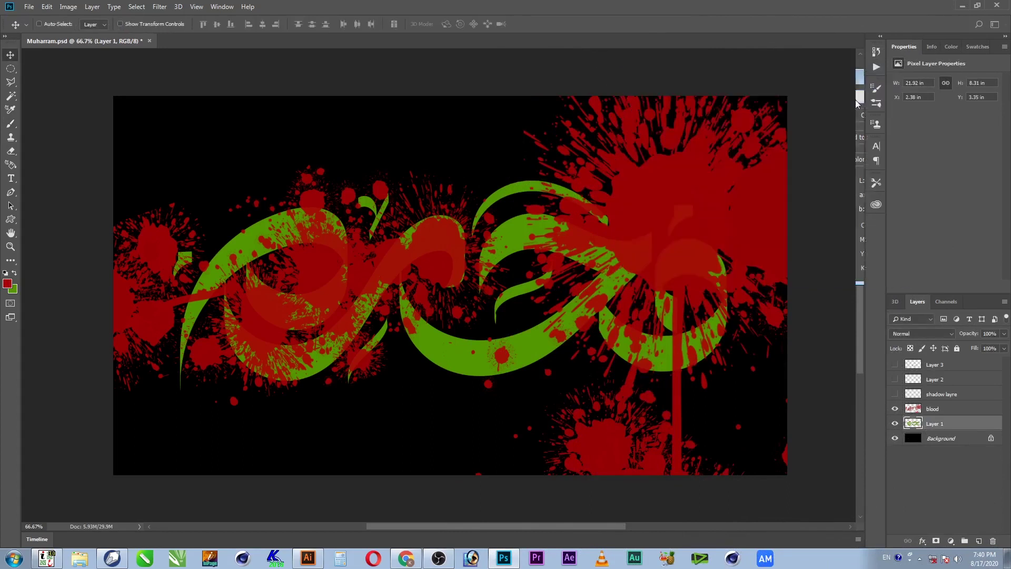
key(alt+shift+BackSpace)
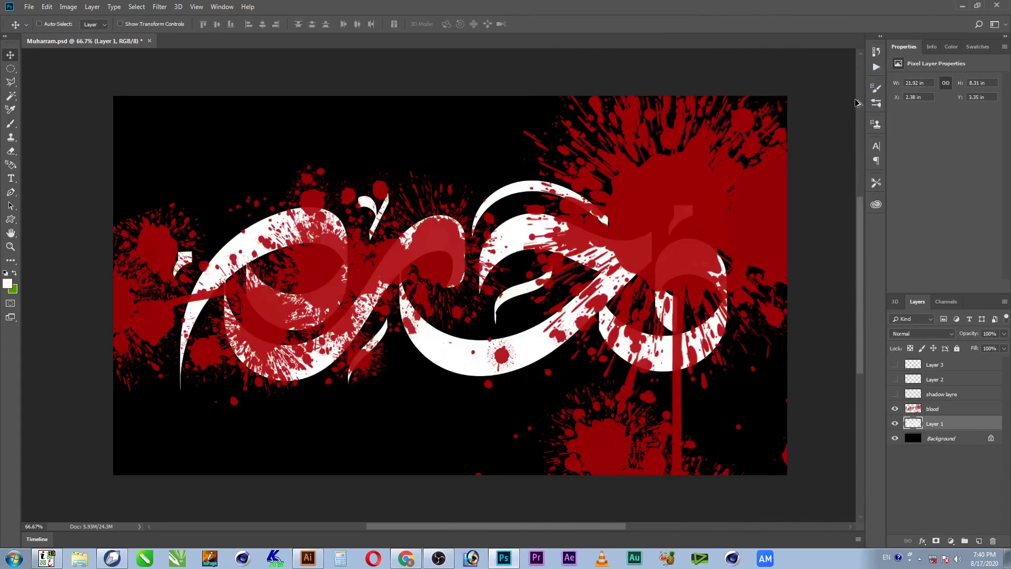
Select the lettering's outline from Layer 1 and copy that area of the blood layer to a new layer.
key(ctrl)
ctrl+click(917, 425)
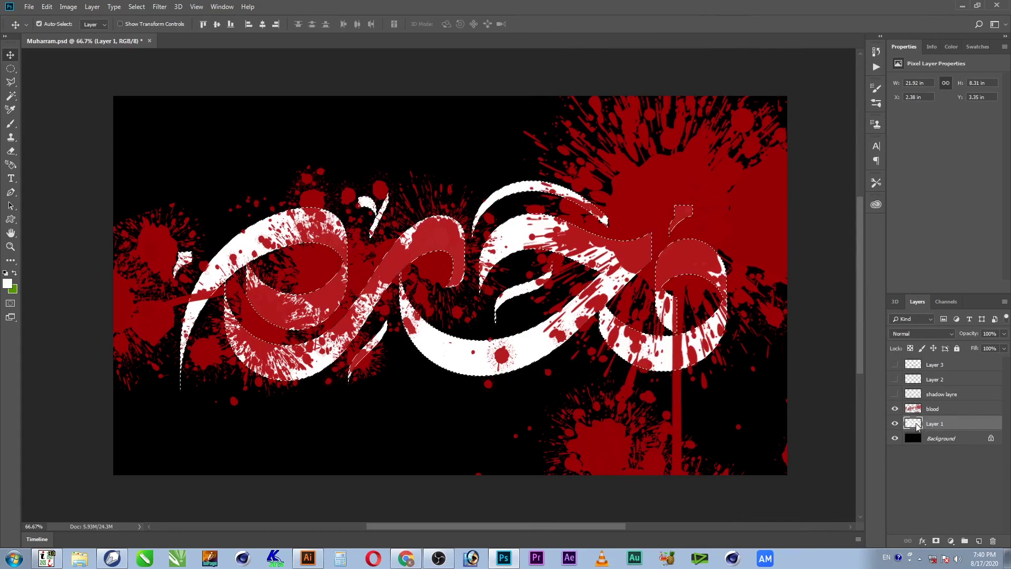
click(918, 411)
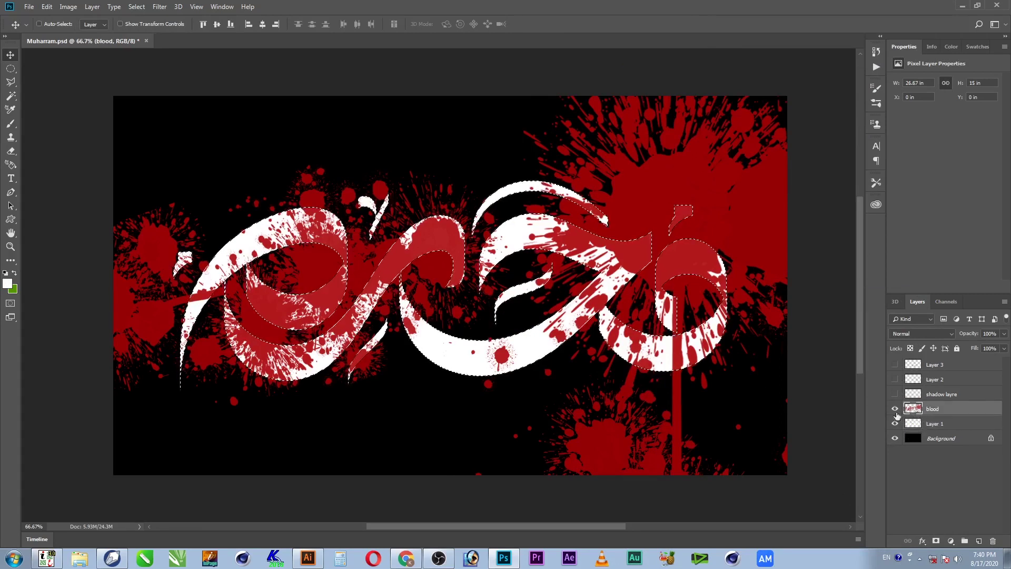
key(ctrl)
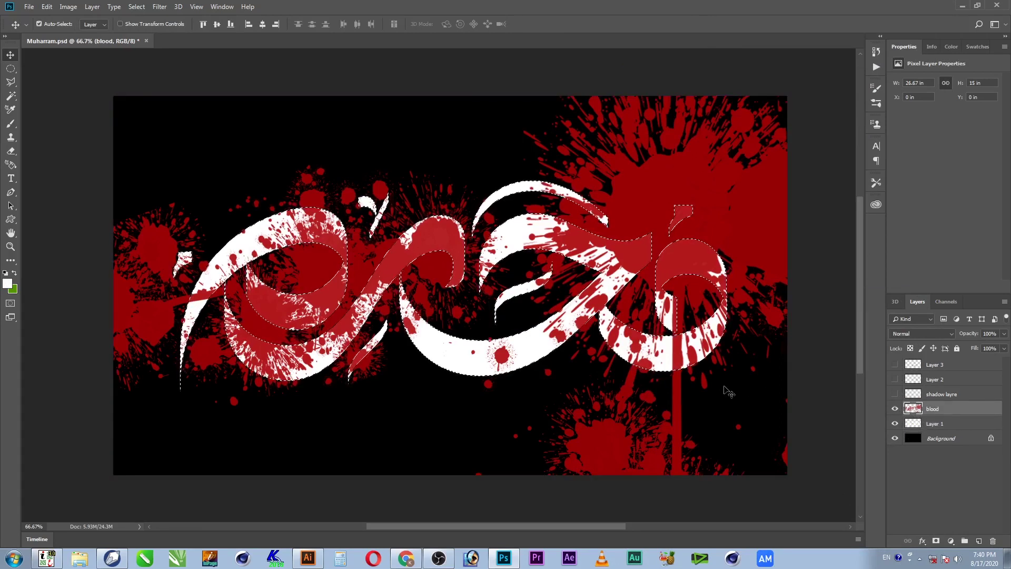
key(ctrl+j)
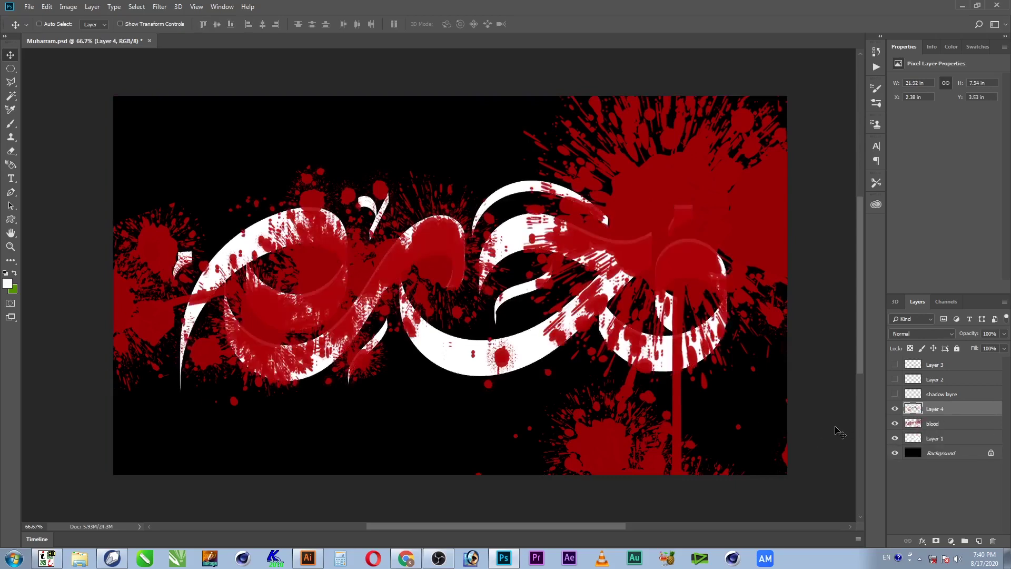
Nudge the copied blood pieces up into alignment with the lettering and hide the original blood layer.
key(Up)
key(Up)
key(Up)
key(Up)
key(Up)
key(Up)
key(Up)
key(Up)
key(Up)
key(Up)
key(Up)
key(Up)
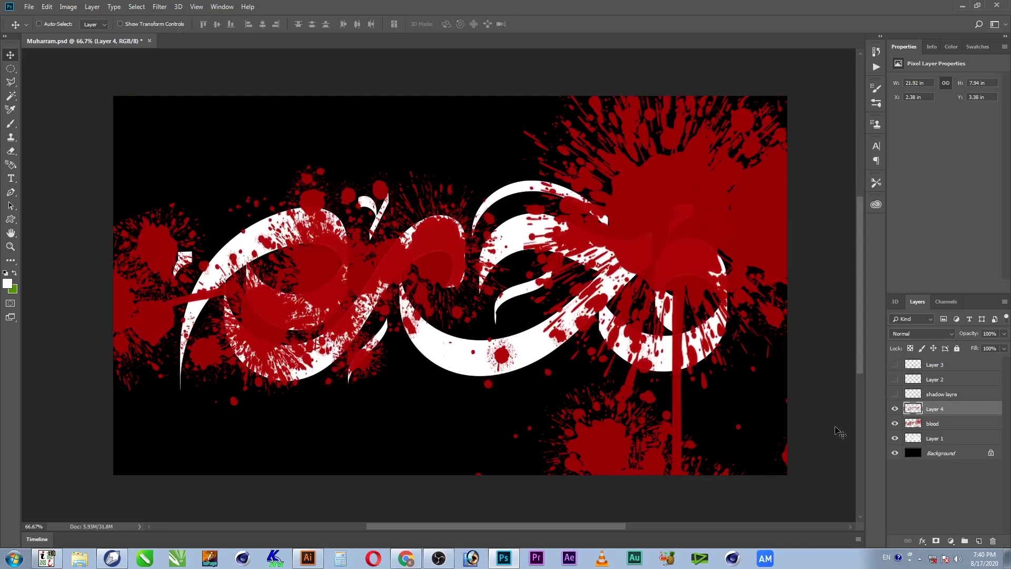
click(895, 425)
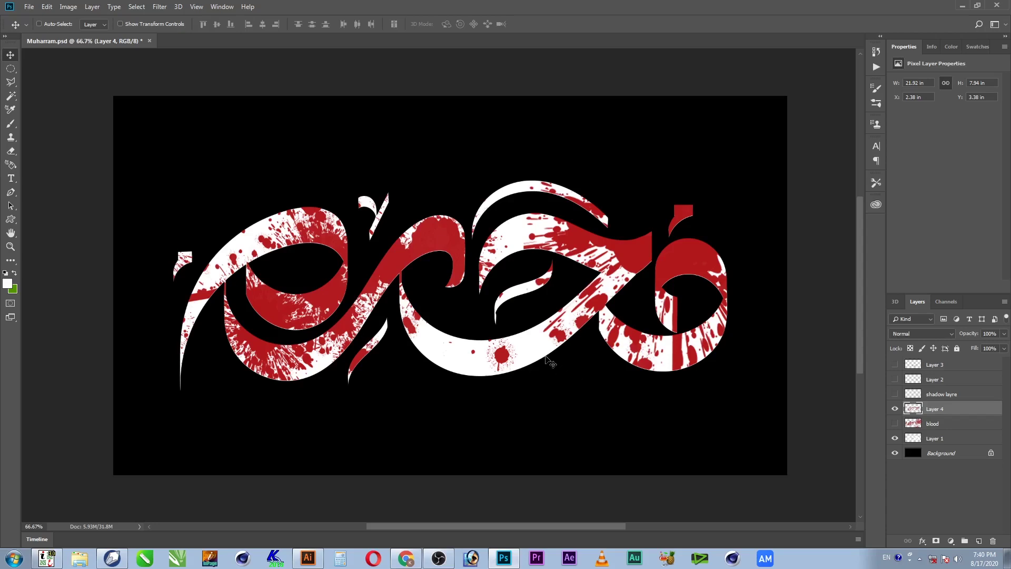
Select the Background layer and choose brush 2 from the Free Name Photoshop Brushes set.
right_click(449, 356)
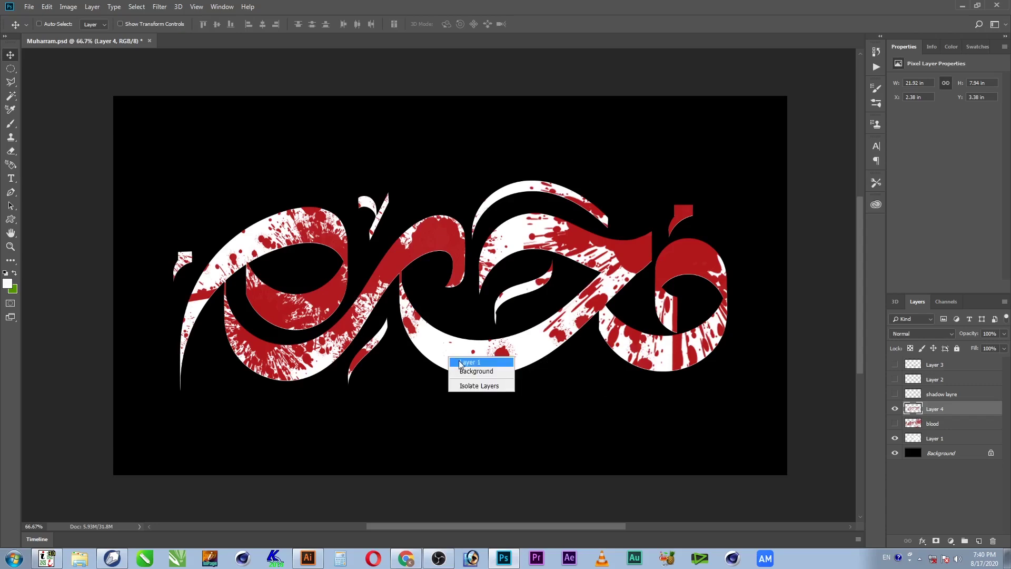
click(462, 363)
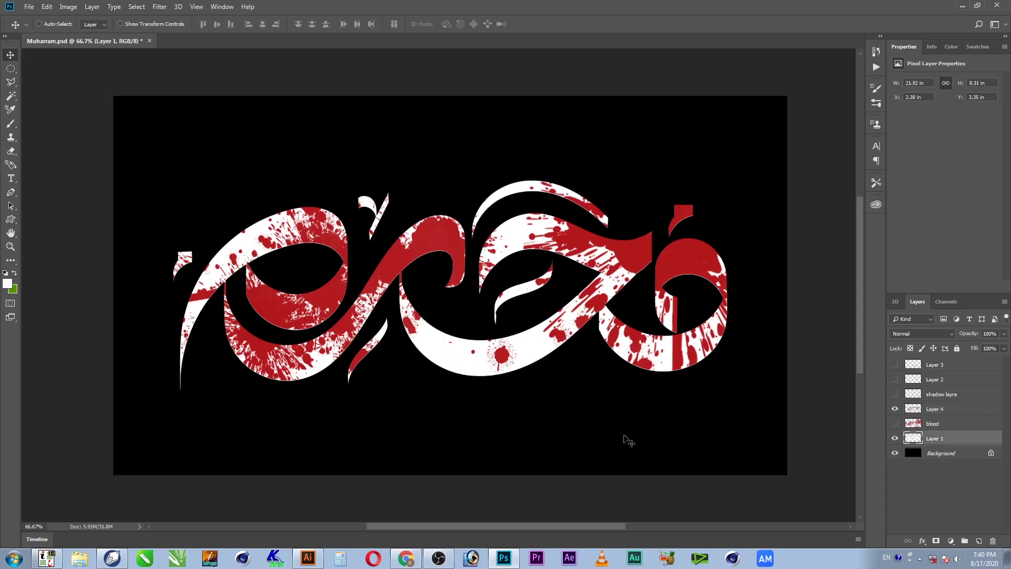
right_click(626, 439)
click(651, 446)
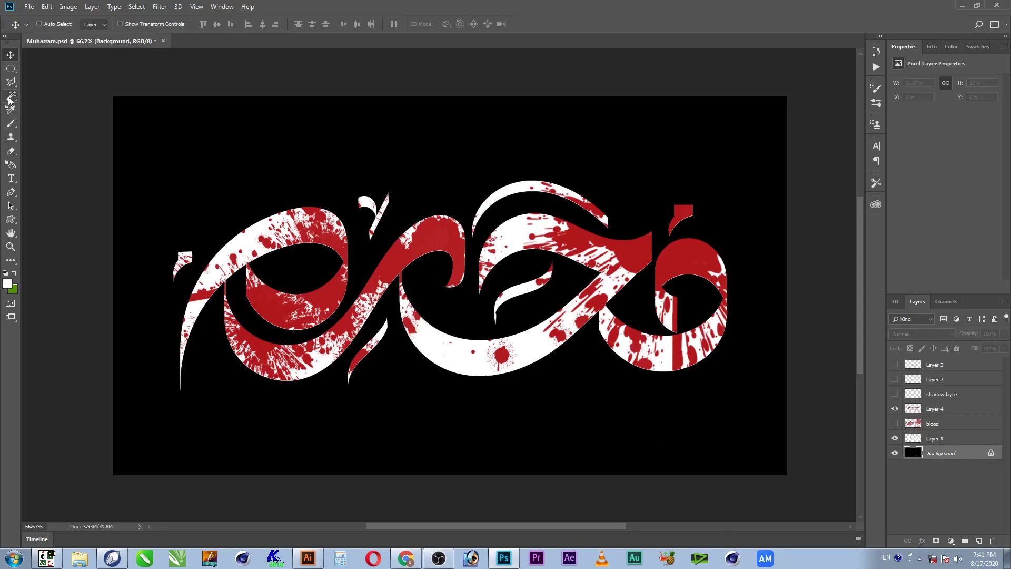
click(11, 123)
right_click(491, 217)
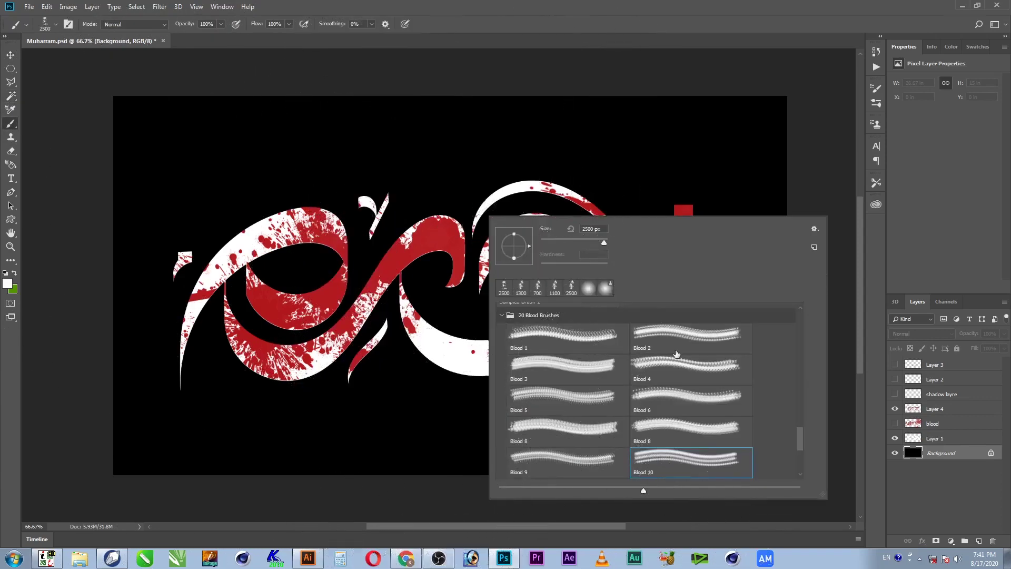
mouse_move(803, 446)
mouse_down()
mouse_move(801, 360)
mouse_move(799, 380)
mouse_up()
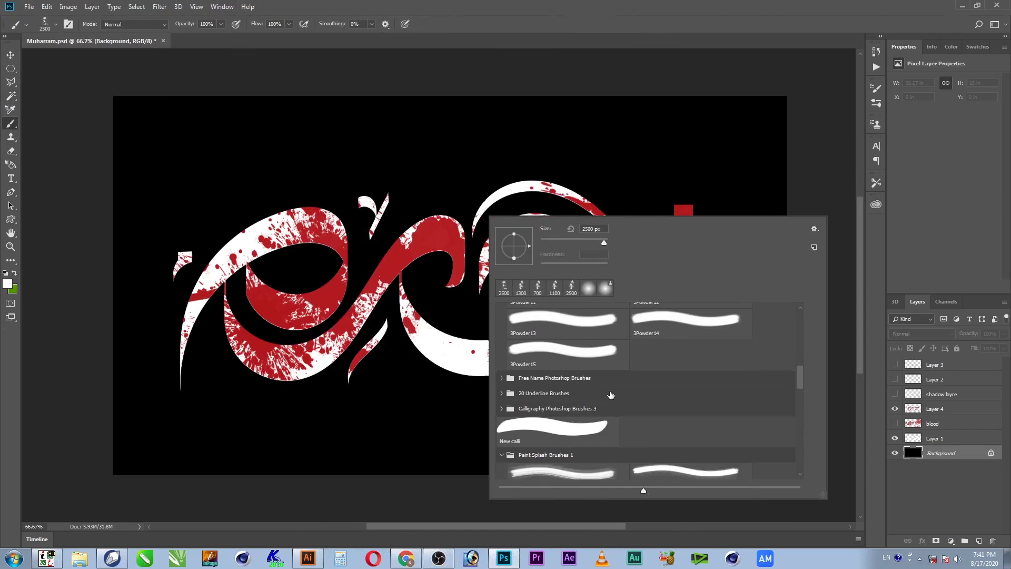
drag(804, 383, 802, 370)
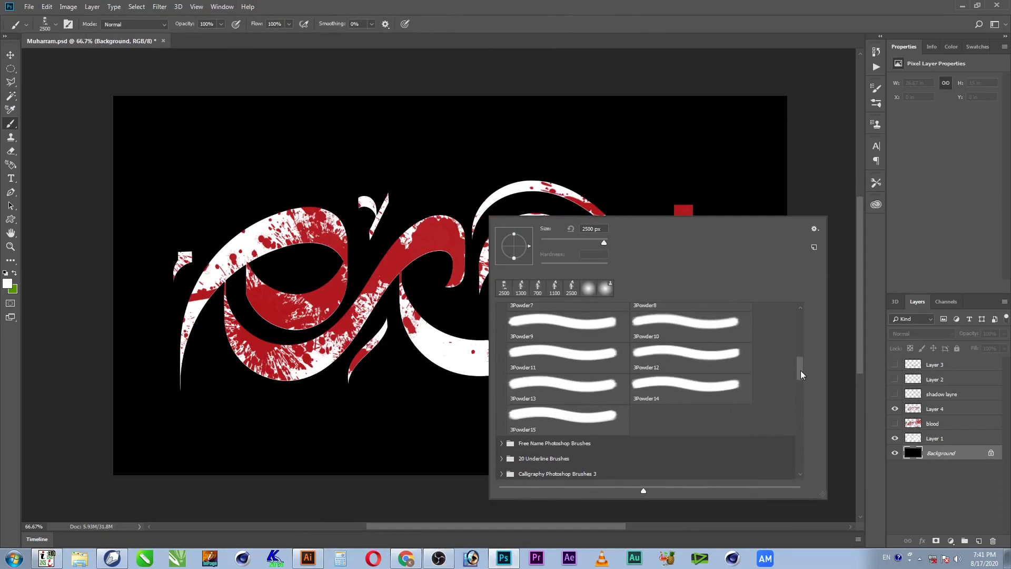
click(504, 447)
scroll(639, 463, down, 1)
click(669, 431)
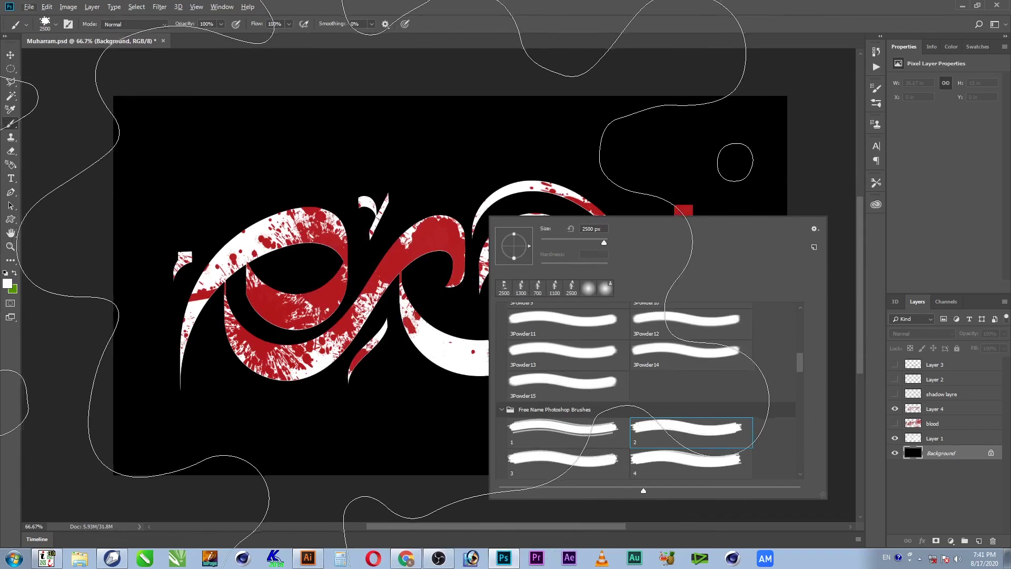
Reduce the splash brush's size to 800 px.
key(z)
alt+click(372, 213)
alt+click(372, 213)
drag(487, 327, 395, 224)
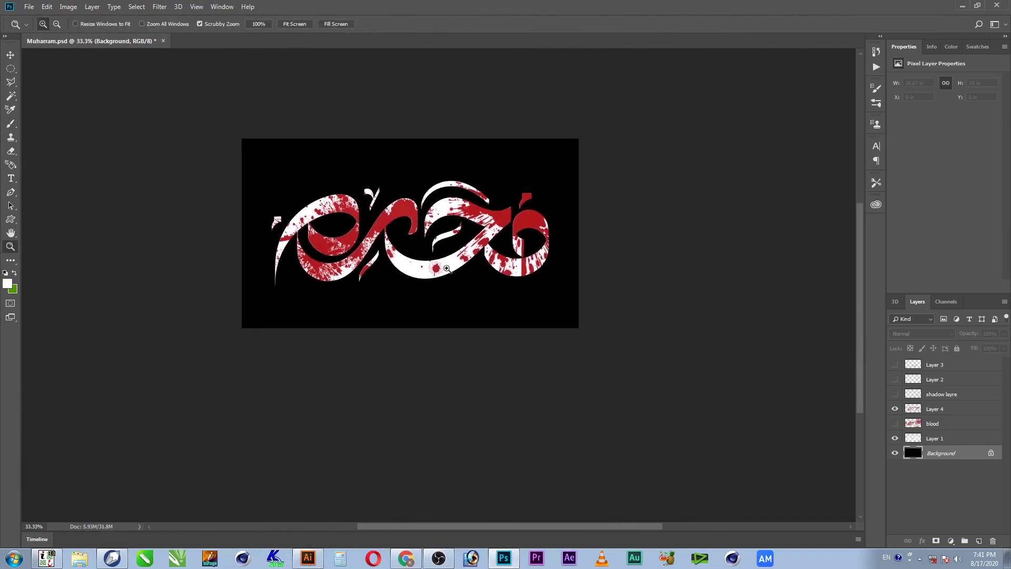
key(b)
key(bracketleft)
key(bracketleft)
key(bracketleft)
key(bracketleft)
key(bracketleft)
key(bracketleft)
key(bracketleft)
key(bracketleft)
key(bracketleft)
key(bracketleft)
key(bracketleft)
key(bracketleft)
key(bracketleft)
key(bracketleft)
key(bracketleft)
key(bracketleft)
key(bracketleft)
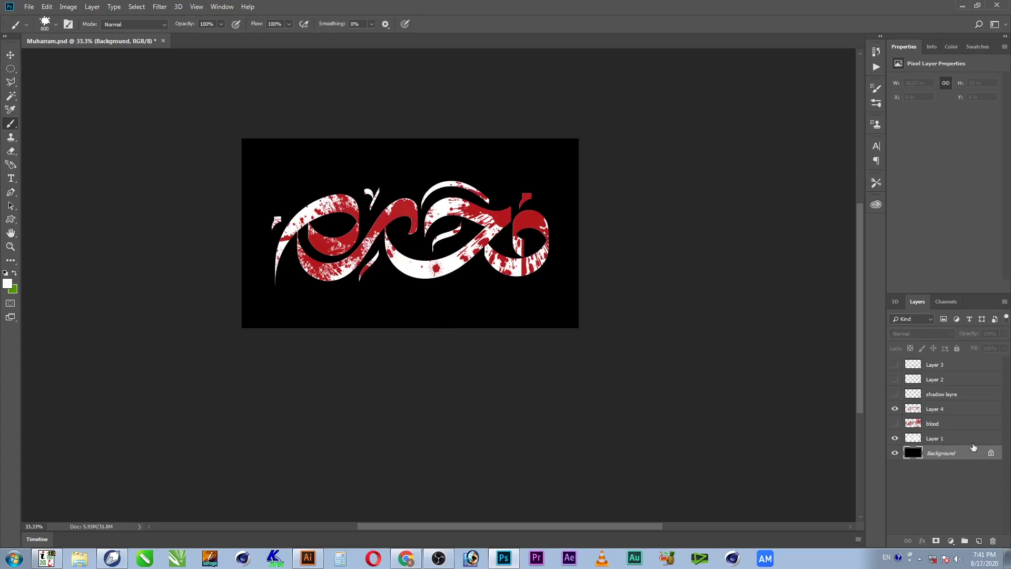
Create a new layer and place it between Layer 1 and the Background layer.
click(971, 444)
click(979, 541)
drag(918, 440, 919, 458)
Try painting white splashes behind the lettering on the new layer, undoing the strokes.
click(514, 240)
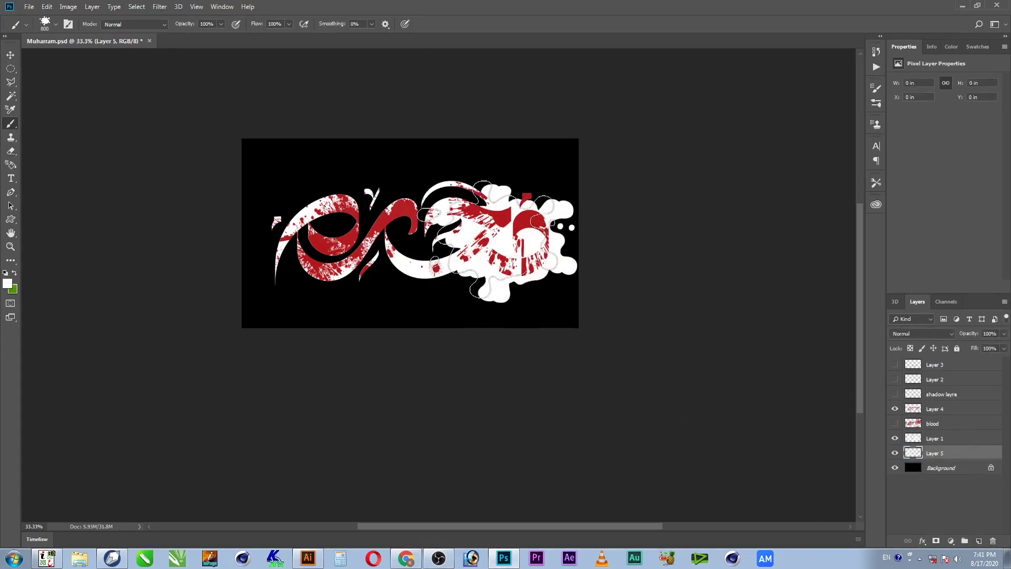
drag(260, 208, 400, 227)
key(ctrl+z)
key(ctrl+z)
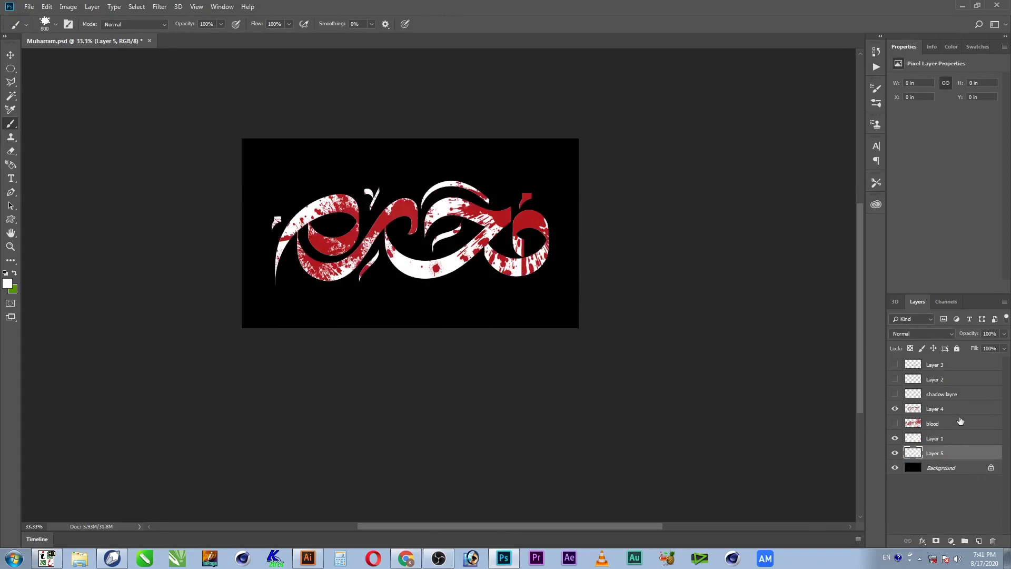
Enable Shape Dynamics for the splash brush and set its angle jitter to 38%.
click(878, 91)
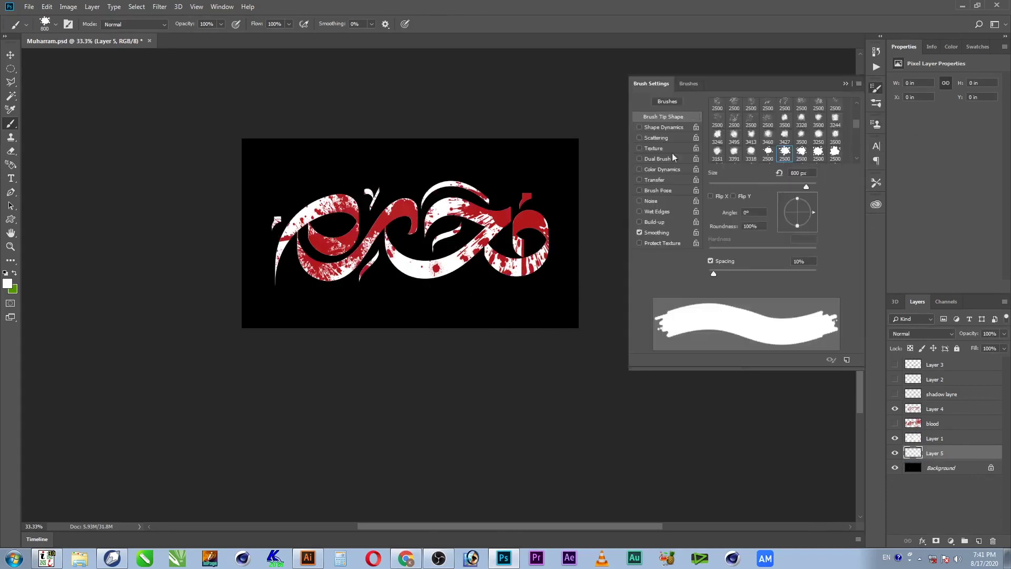
click(657, 127)
drag(778, 194, 750, 194)
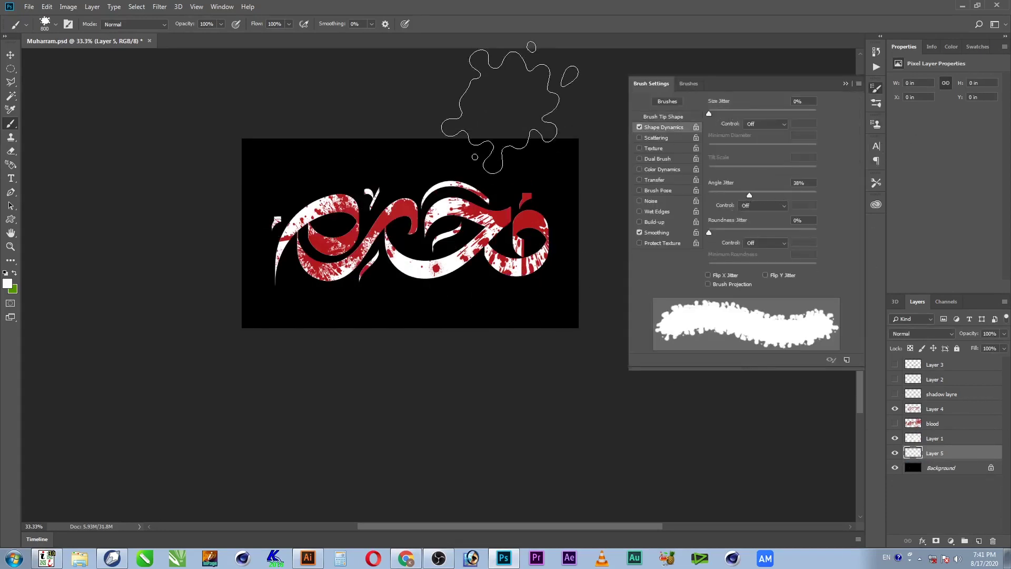
Paint overlapping white splashes across the full width behind the lettering and close the brush settings.
mouse_move(517, 248)
mouse_down()
mouse_move(442, 232)
mouse_move(337, 231)
mouse_move(306, 216)
mouse_move(295, 231)
mouse_up()
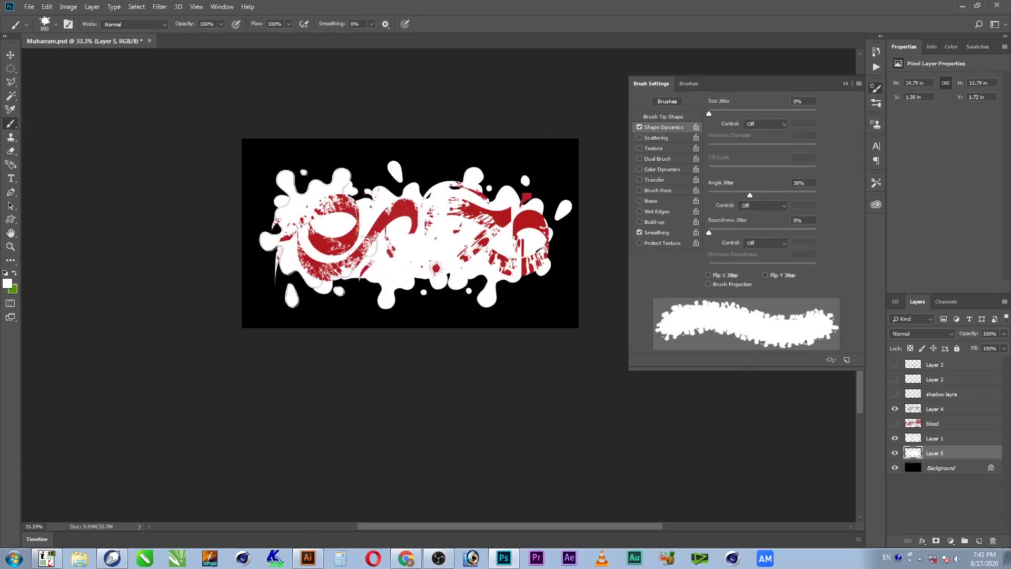
mouse_move(437, 263)
mouse_down()
mouse_move(553, 231)
mouse_move(514, 253)
mouse_move(601, 327)
mouse_up()
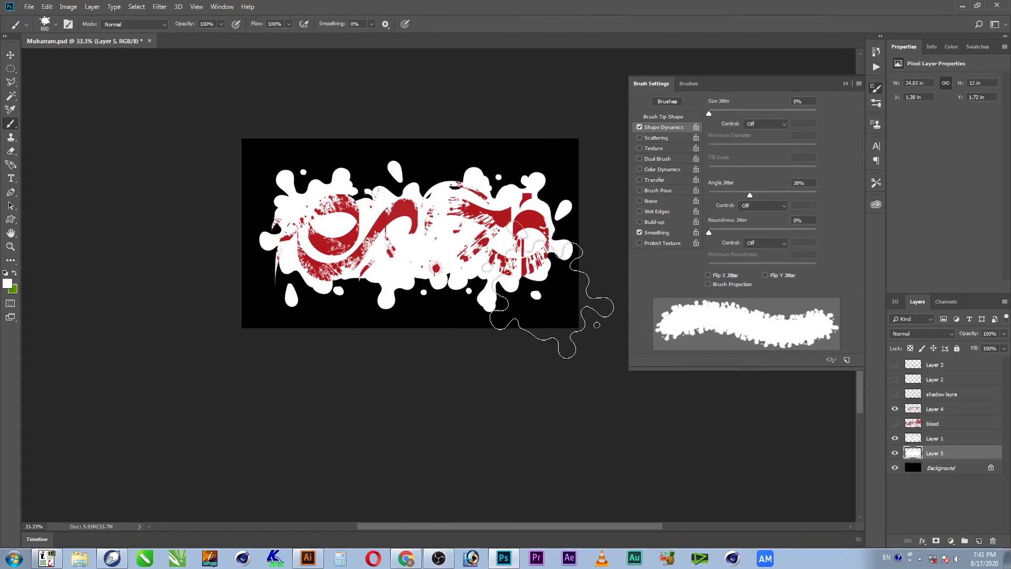
key(v)
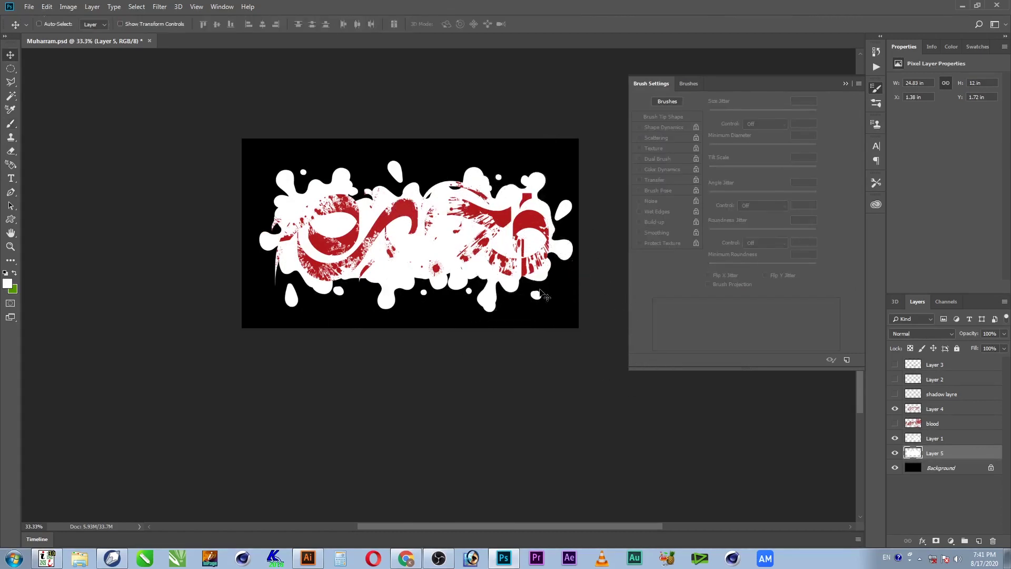
click(845, 83)
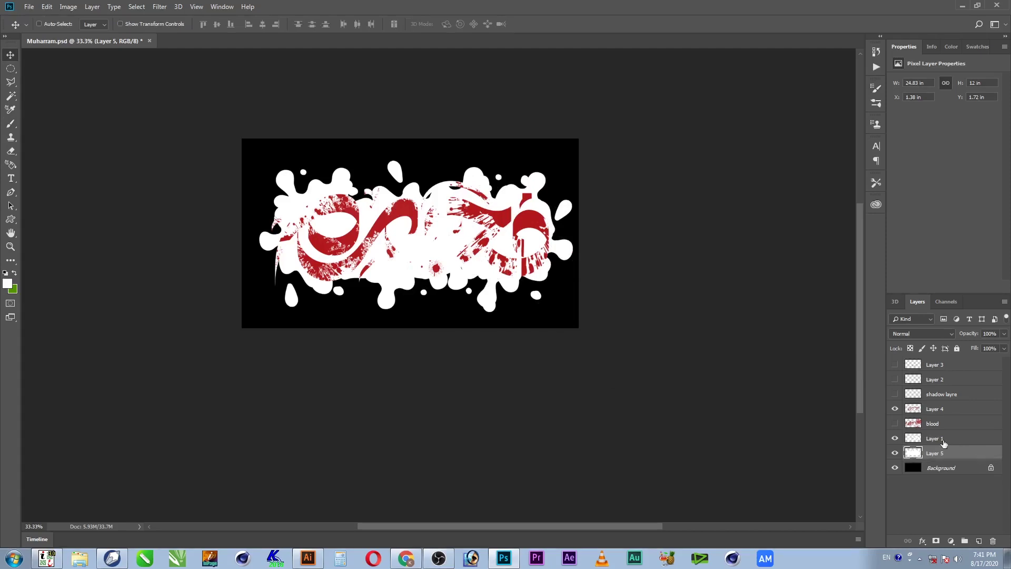
Set the foreground color to #440003 and fill only the existing splash pixels on Layer 5 with it.
click(8, 284)
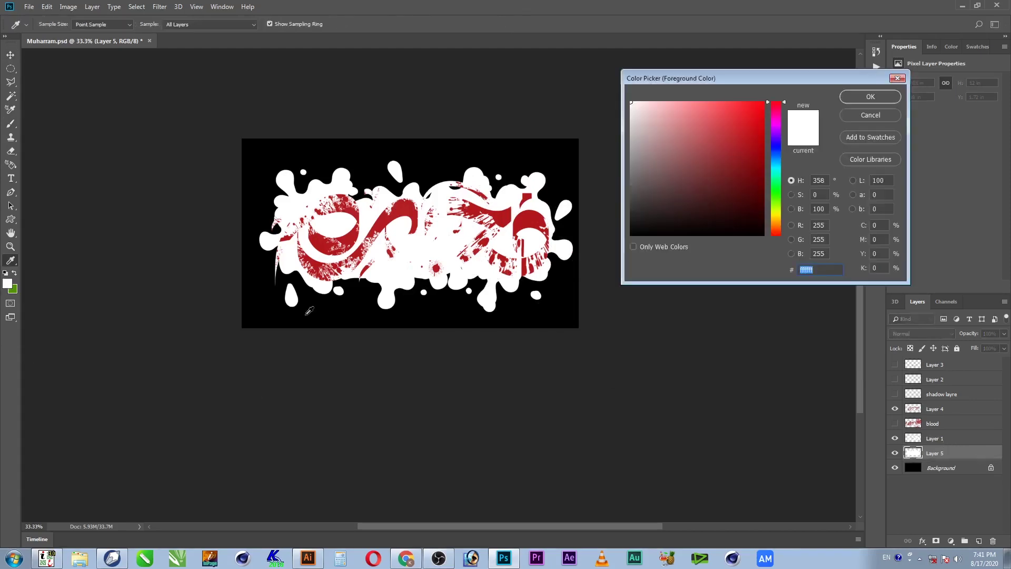
text(430003)
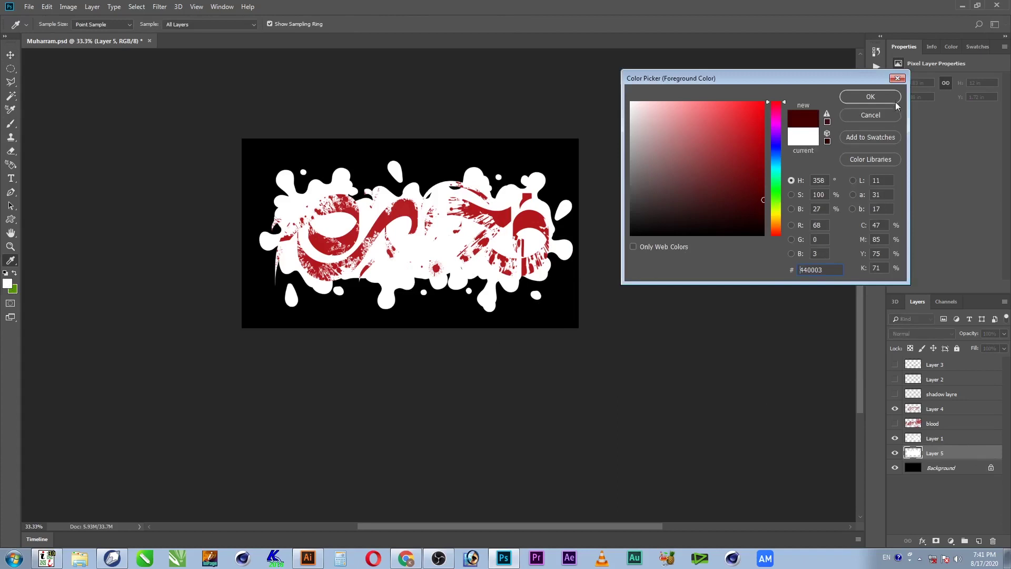
click(894, 100)
key(shift+alt+BackSpace)
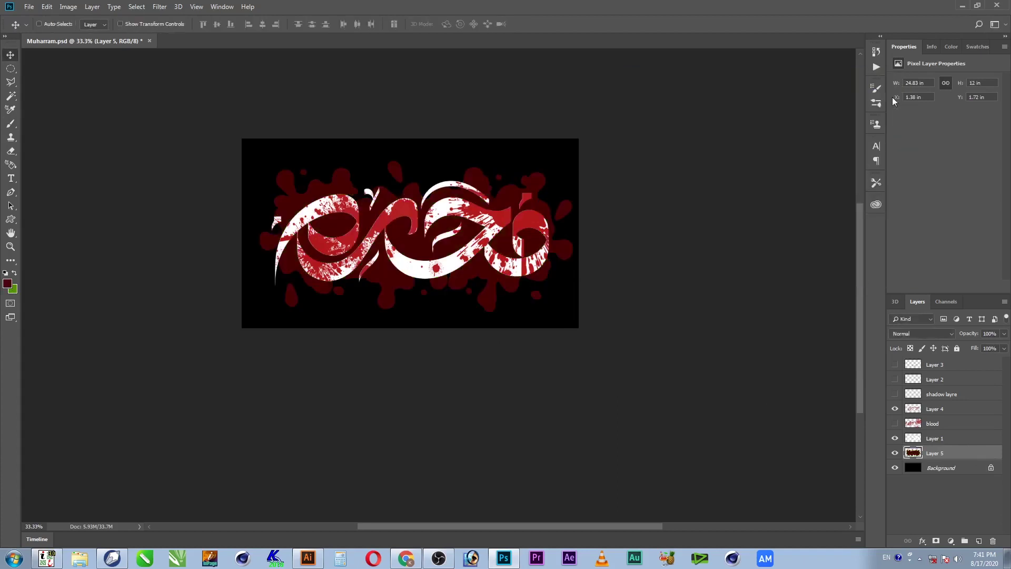
Examine the lettering and its dark red backdrop full screen at 100% and at a smaller zoom.
key(z)
right_click(369, 241)
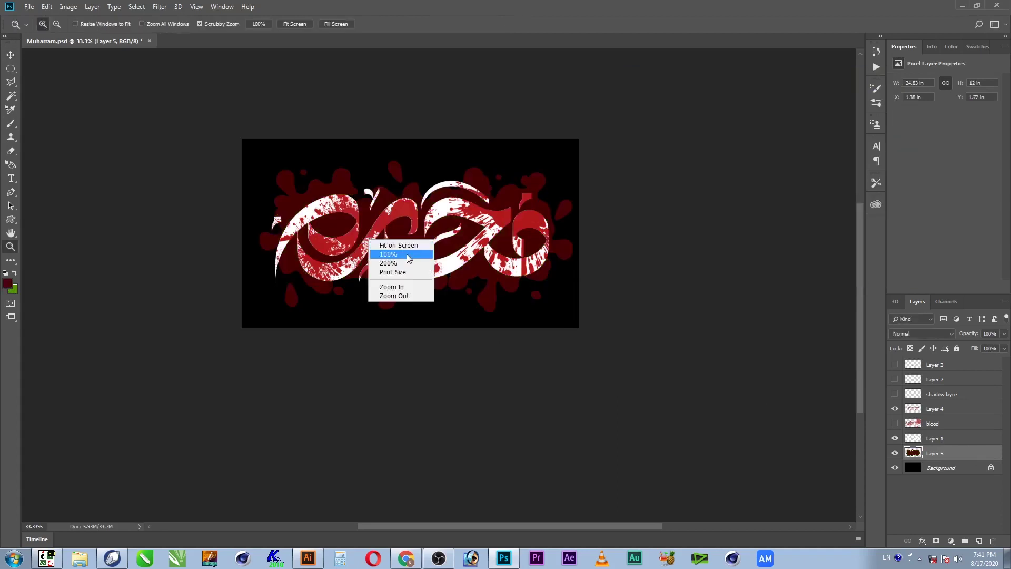
click(409, 254)
key(f)
key(f)
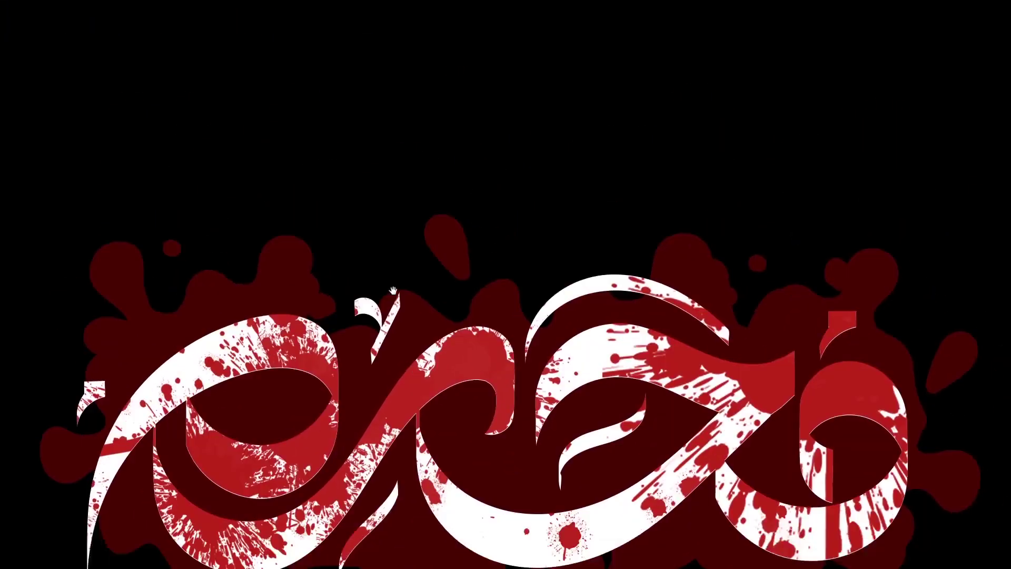
drag(393, 291, 386, 171)
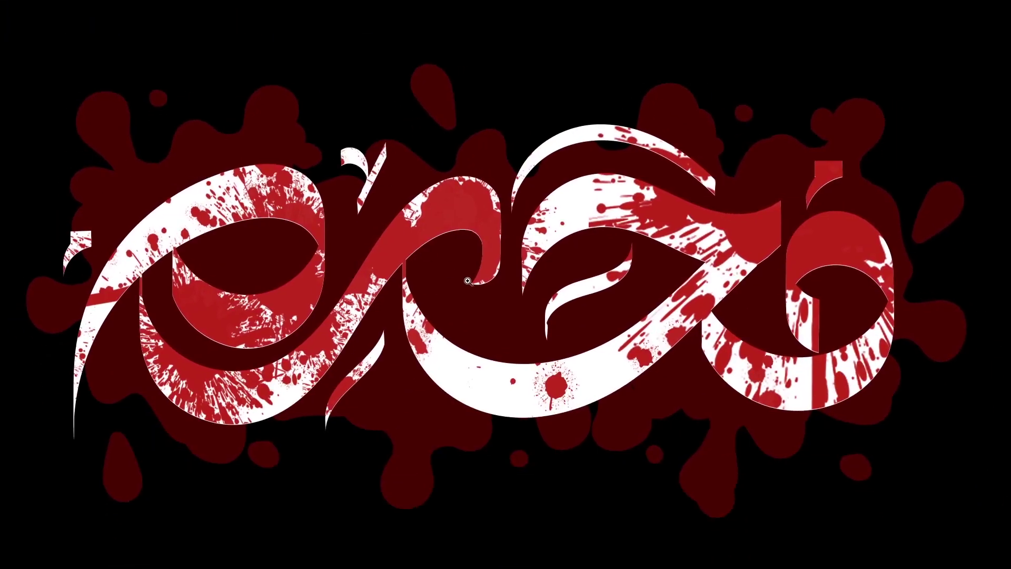
right_click(299, 284)
click(314, 295)
key(Down)
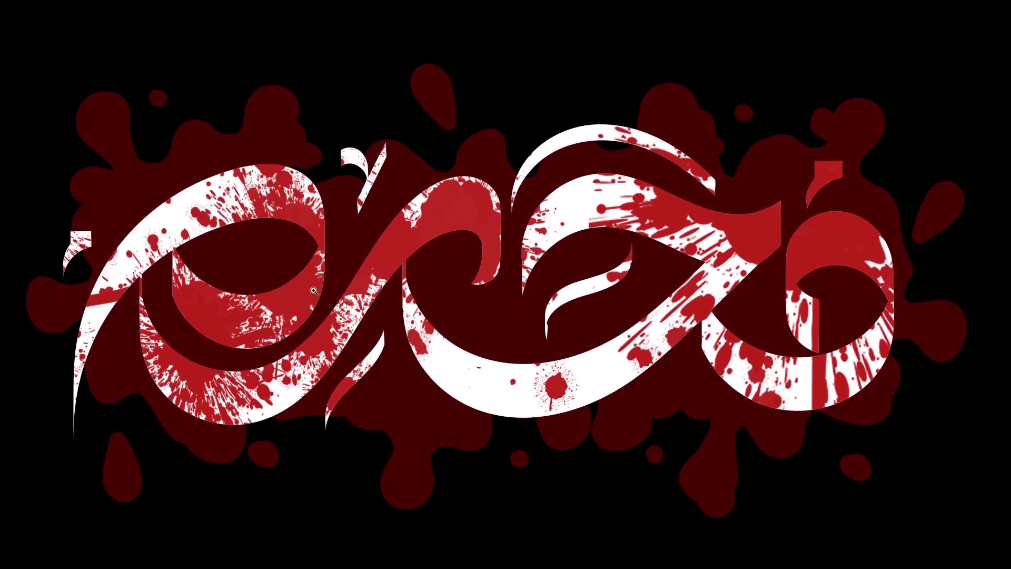
alt+click(379, 285)
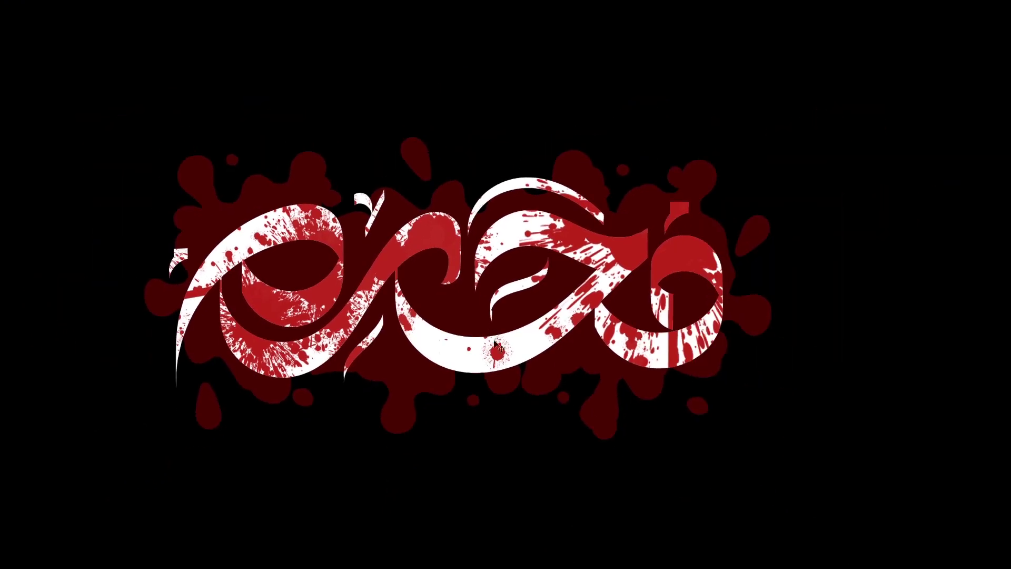
right_click(611, 385)
click(619, 390)
key(f)
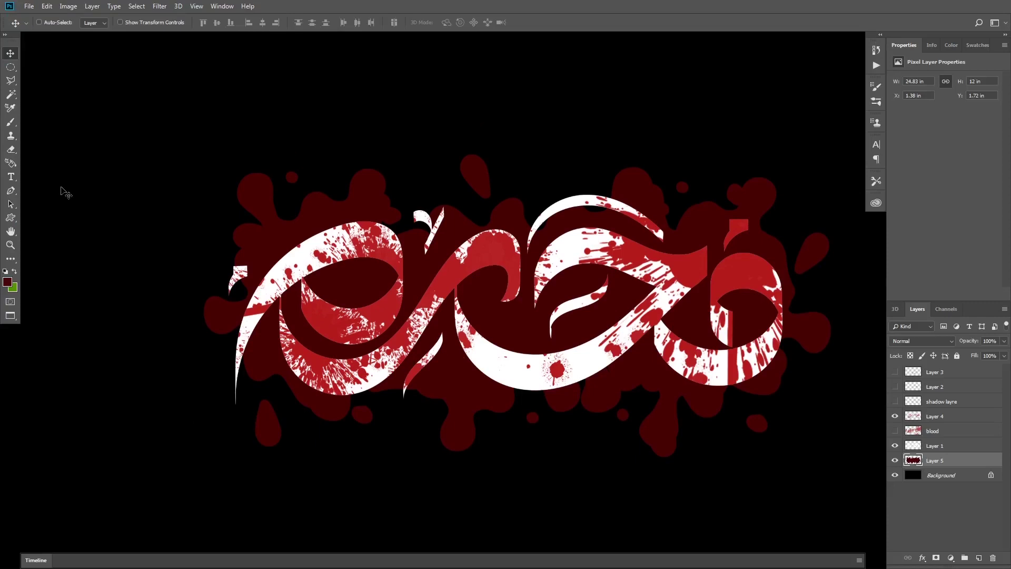
Choose brush 1 from the Free Name Photoshop Brushes set and reduce its size to 400 px.
click(17, 128)
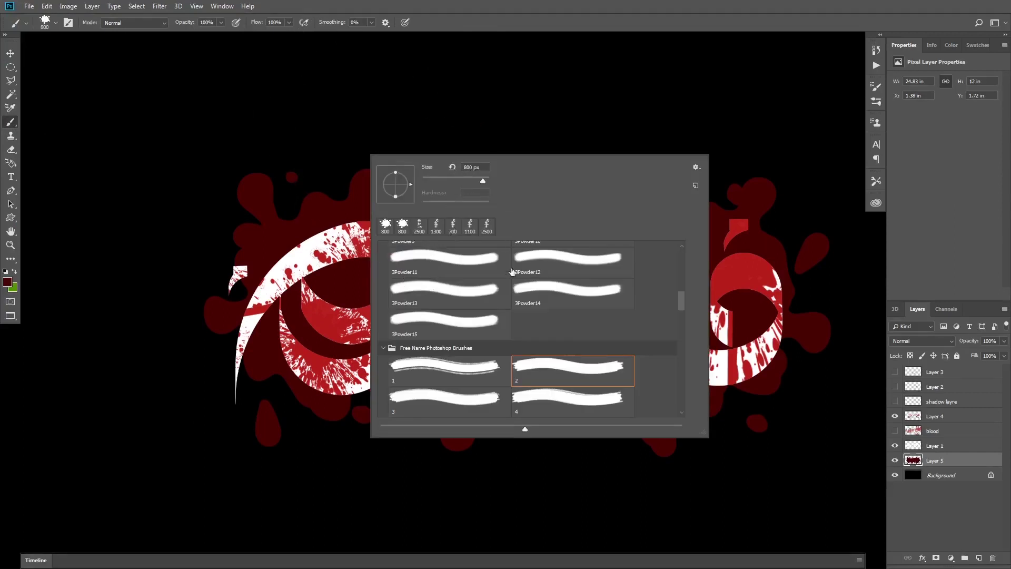
double_click(498, 381)
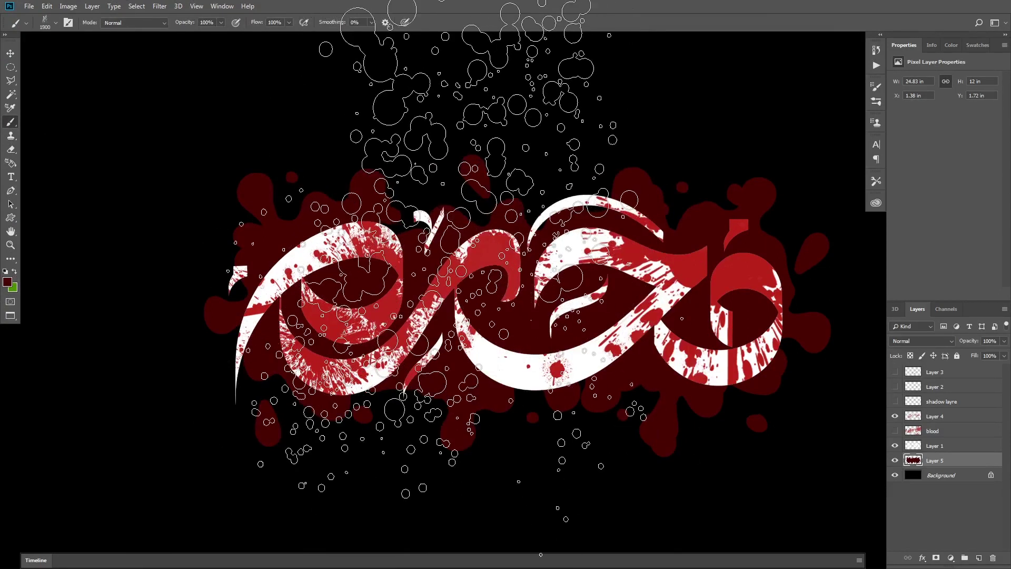
key(bracketleft)
key(bracketleft)
key(bracketleft)
key(bracketleft)
key(bracketleft)
key(bracketleft)
key(bracketleft)
key(bracketleft)
key(bracketleft)
key(bracketleft)
key(bracketleft)
key(bracketleft)
key(bracketleft)
key(bracketleft)
key(bracketleft)
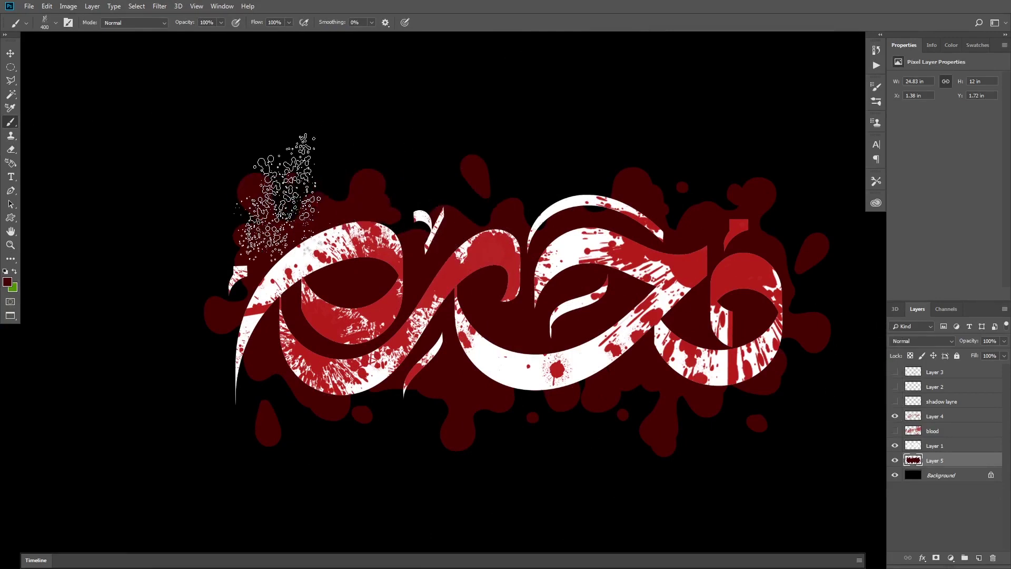
Paint a trial stroke above the lettering, undo it, and set the brush tip's spacing to 1%.
mouse_move(250, 203)
mouse_down()
mouse_move(450, 165)
mouse_move(696, 163)
mouse_up()
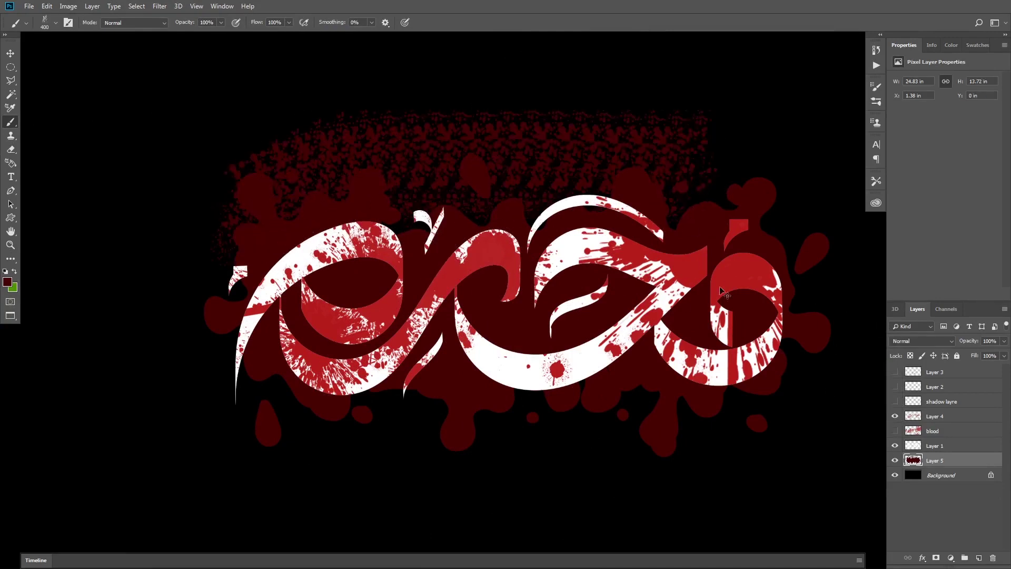
key(ctrl+z)
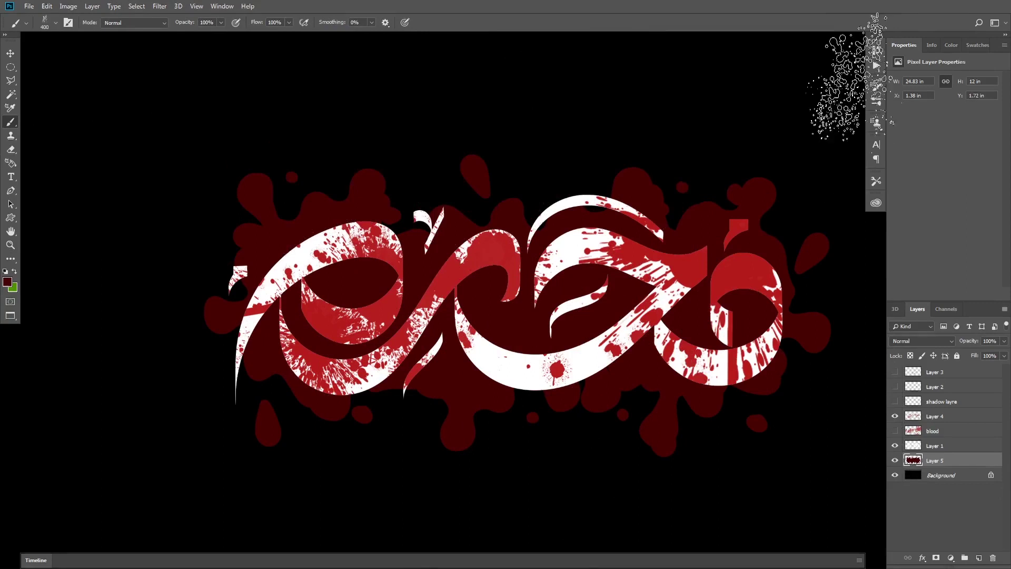
click(878, 89)
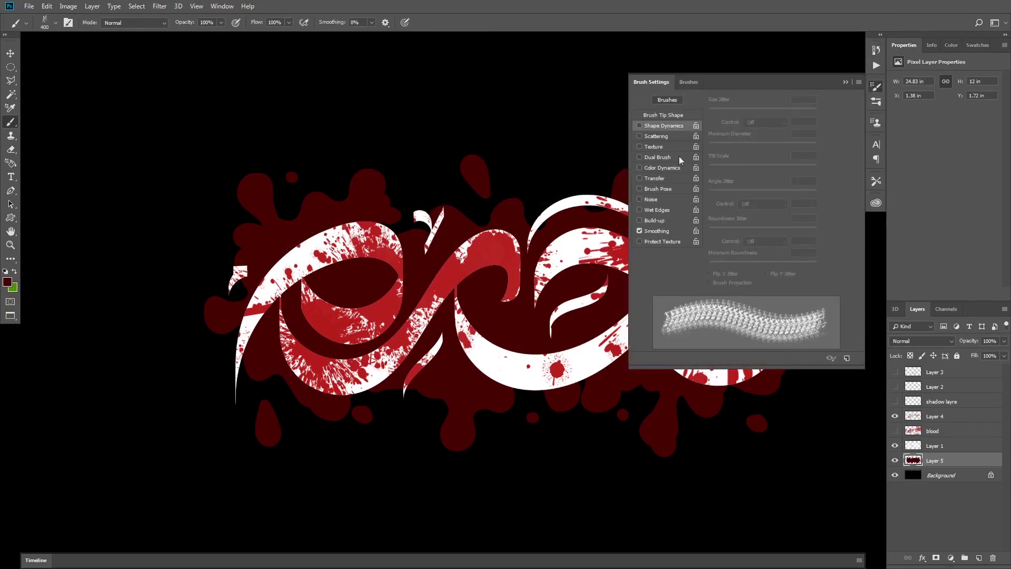
click(659, 114)
drag(722, 274, 696, 273)
Create a new layer beneath Layer 5 and paint a broad dark red stroke arching behind the upper part of the lettering.
click(977, 558)
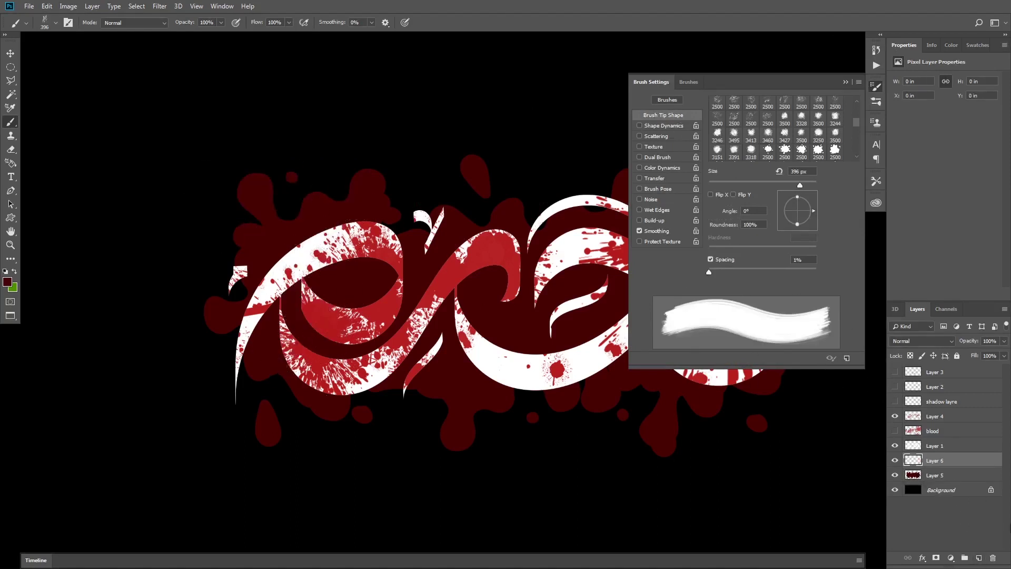
drag(914, 462, 914, 480)
mouse_move(218, 232)
mouse_down()
mouse_move(347, 168)
mouse_move(606, 132)
mouse_up()
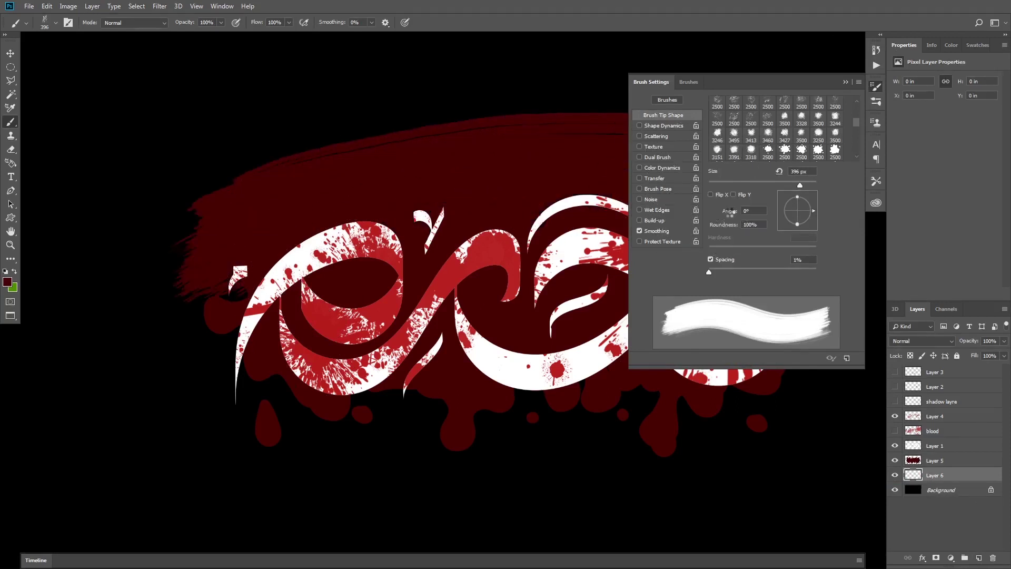
key(Tab)
key(f)
key(f)
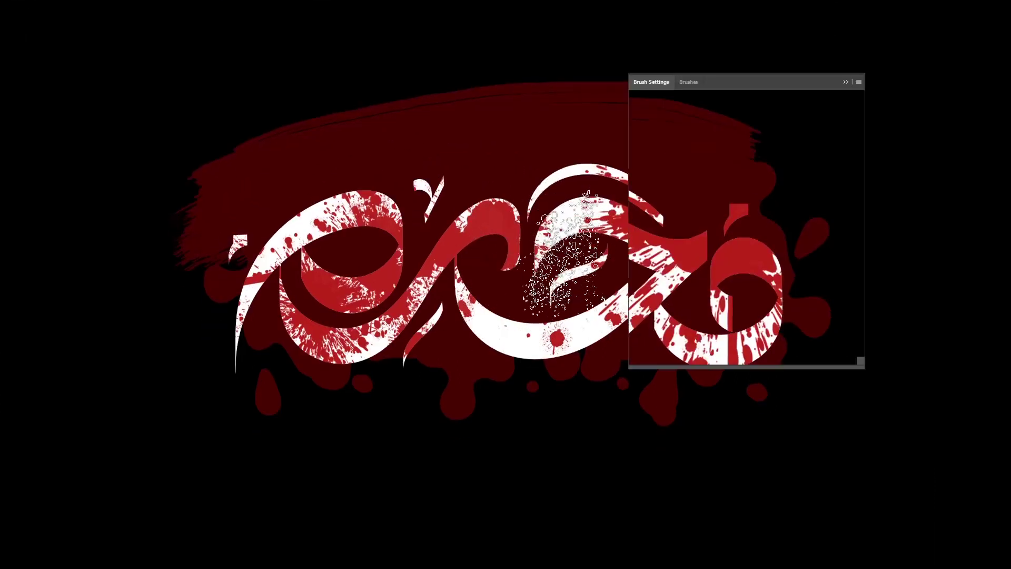
Turn on Shape Dynamics with 33% angle jitter and paint scattered dark red splatters above the lettering on Layer 6.
key(F5)
key(Tab)
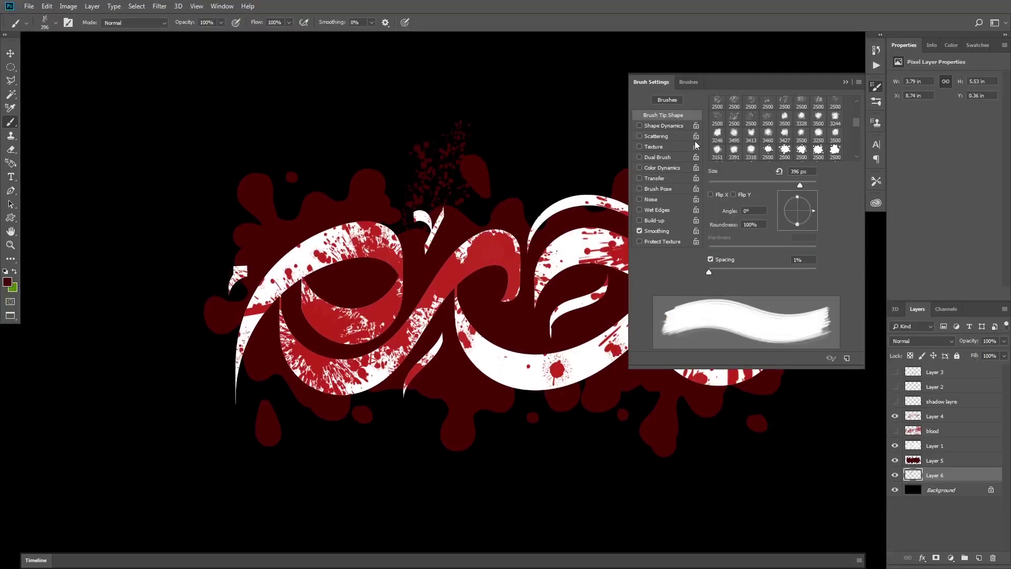
click(672, 136)
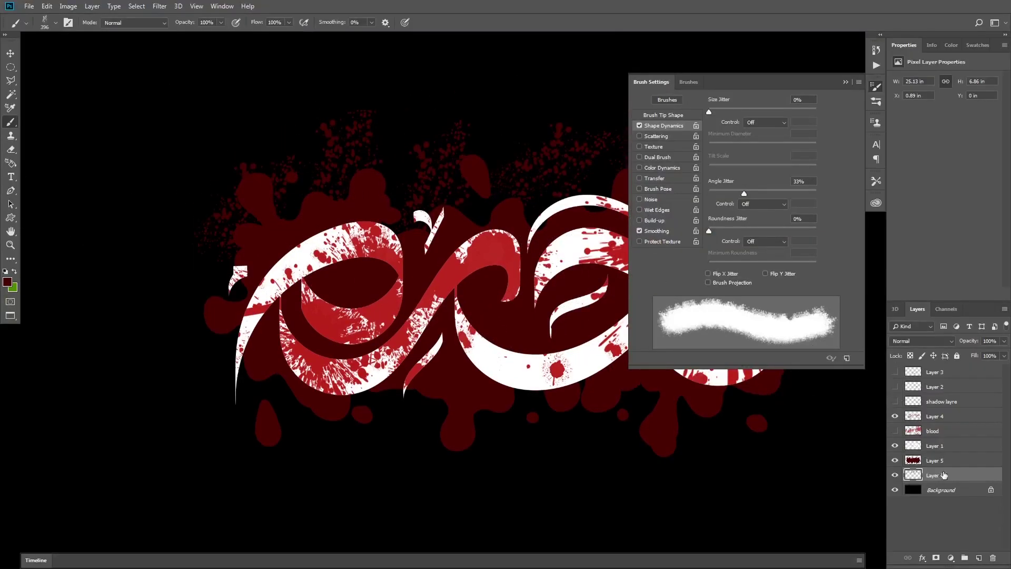
Set the background color to amber yellow ffc946 and recolor the splatters on Layer 6 with it, keeping transparency.
click(13, 288)
drag(773, 213, 777, 210)
drag(763, 155, 764, 101)
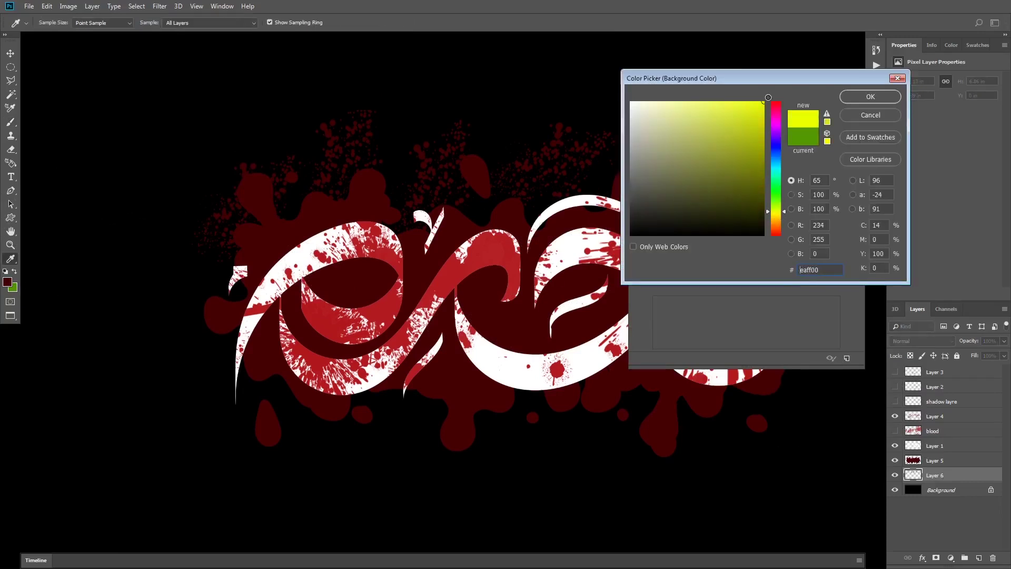
drag(755, 191, 694, 91)
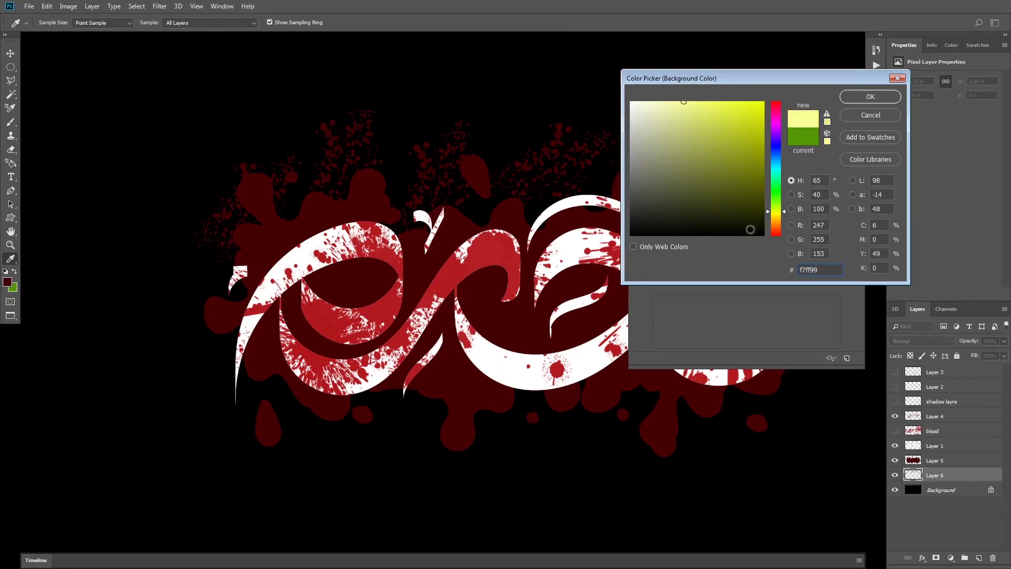
click(780, 219)
click(715, 112)
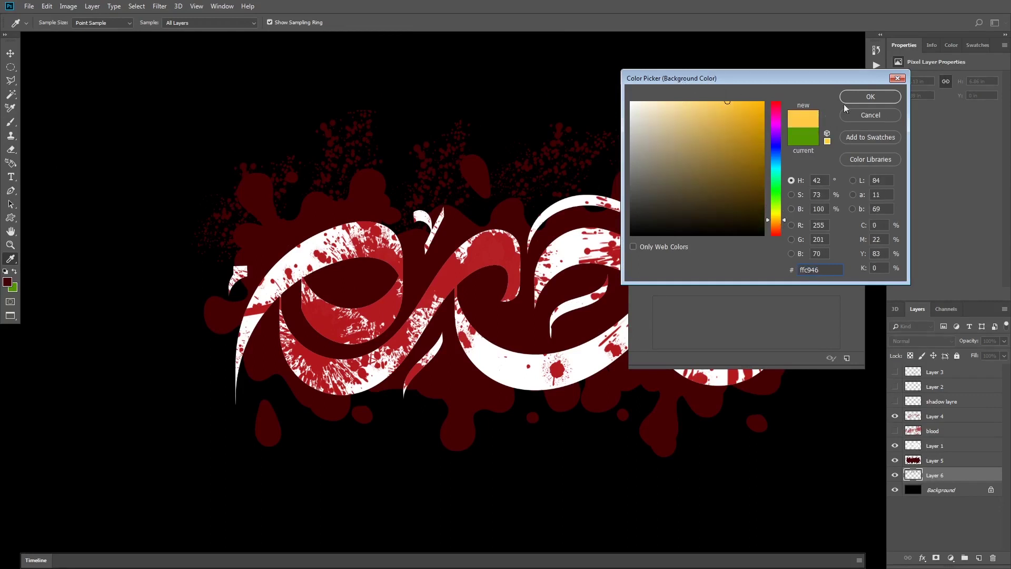
click(871, 96)
key(b)
key(ctrl+shift+BackSpace)
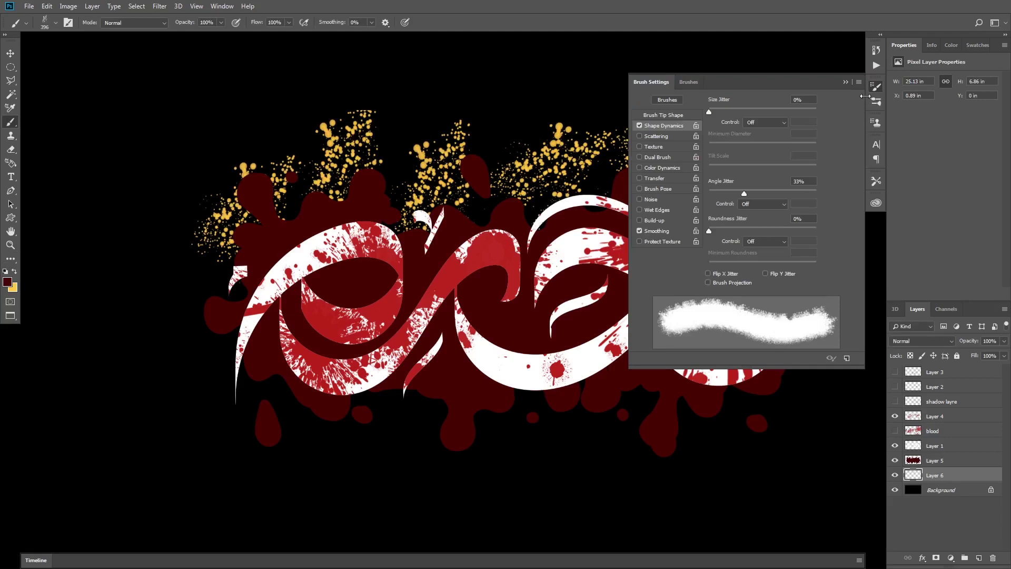
Apply a Motion Blur of 6° and 901 pixels to the yellow splatters and shift the streaks slightly down.
key(z)
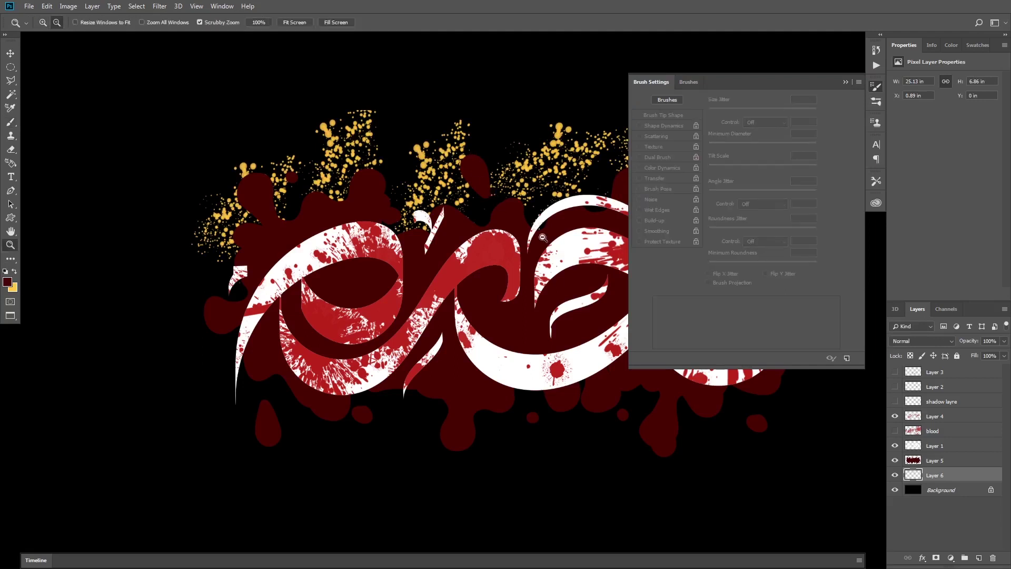
alt+click(490, 187)
key(v)
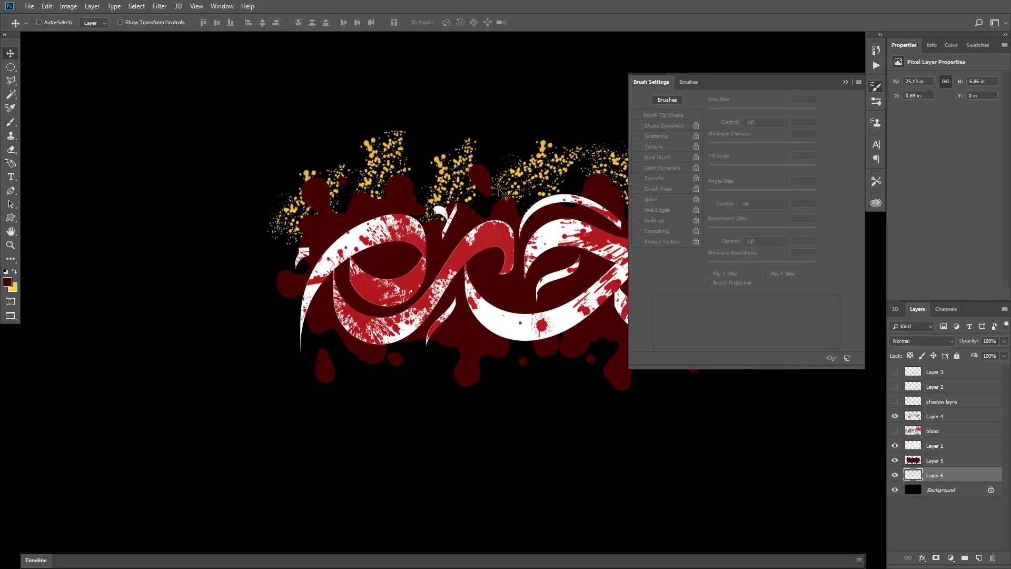
click(68, 7)
mouse_move(120, 111)
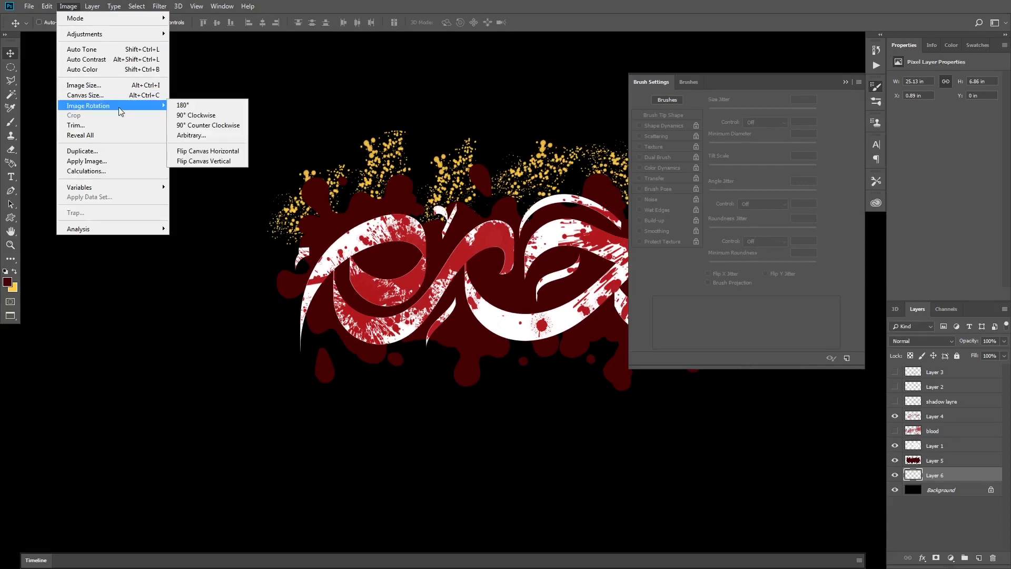
mouse_move(160, 7)
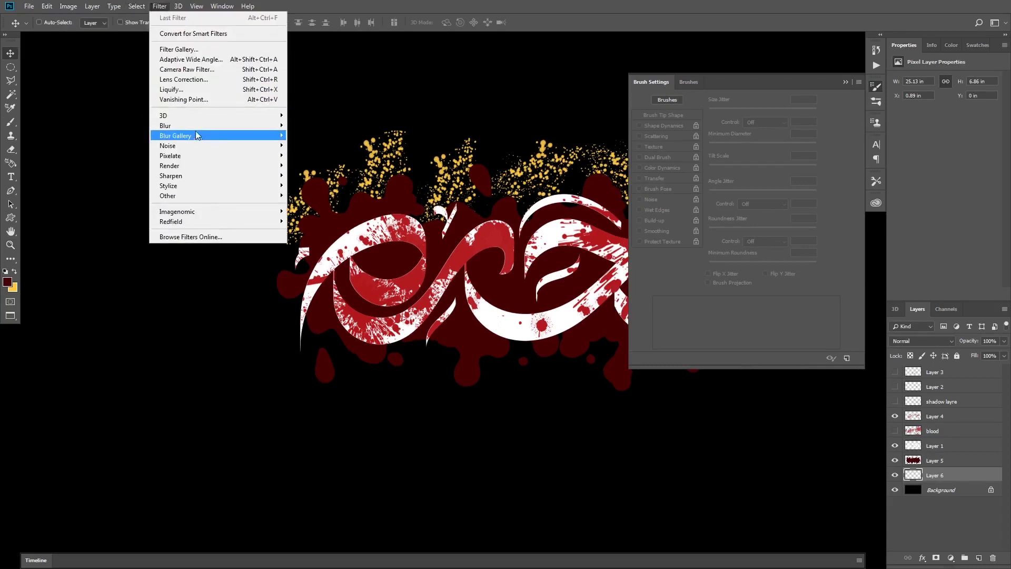
mouse_move(206, 126)
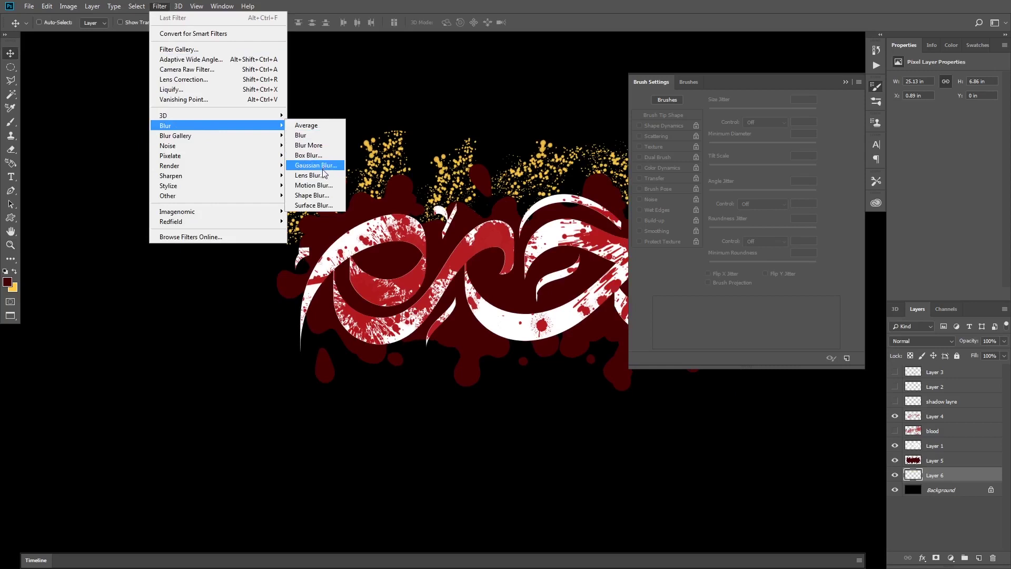
click(314, 185)
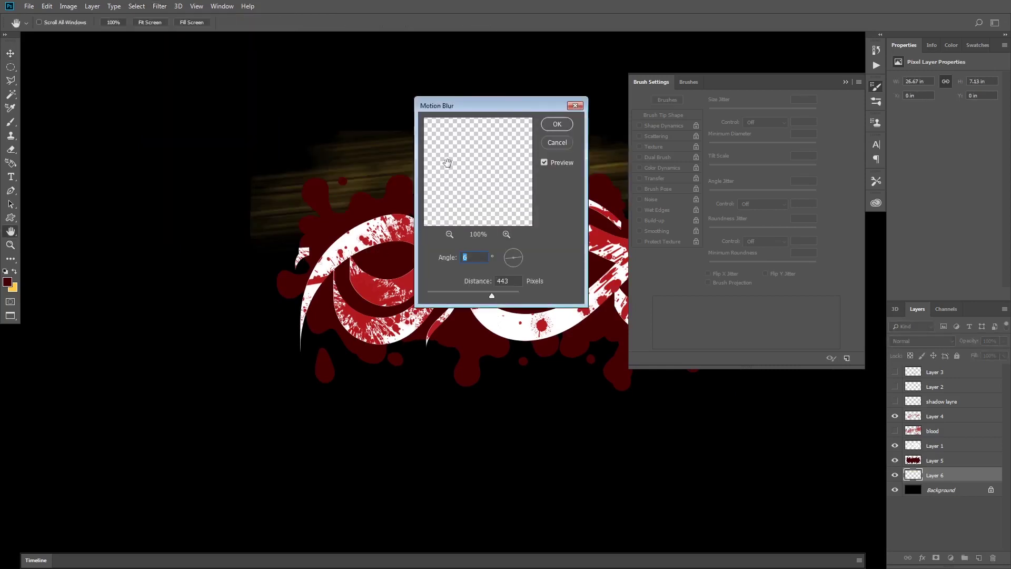
drag(502, 105, 319, 267)
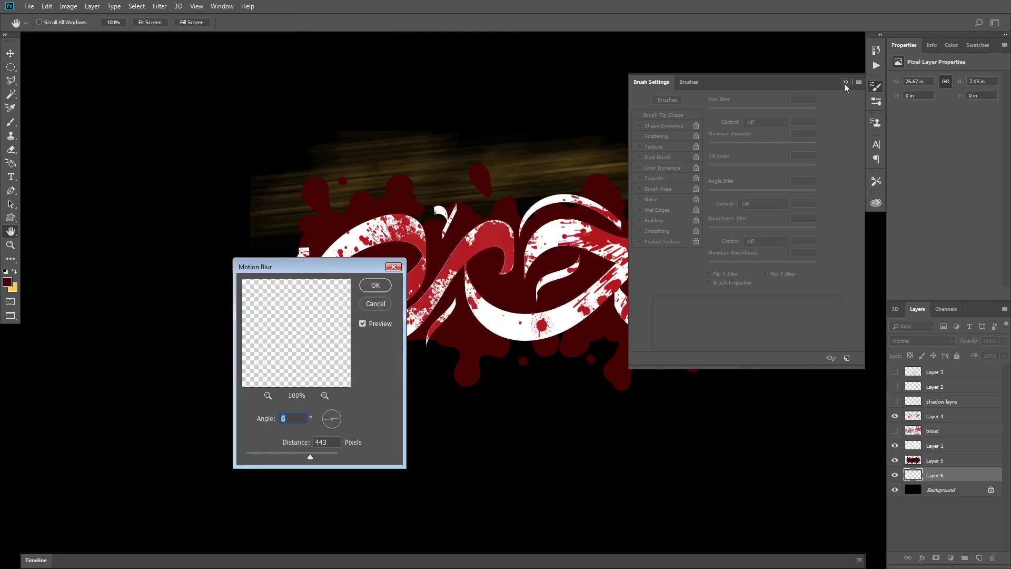
click(845, 83)
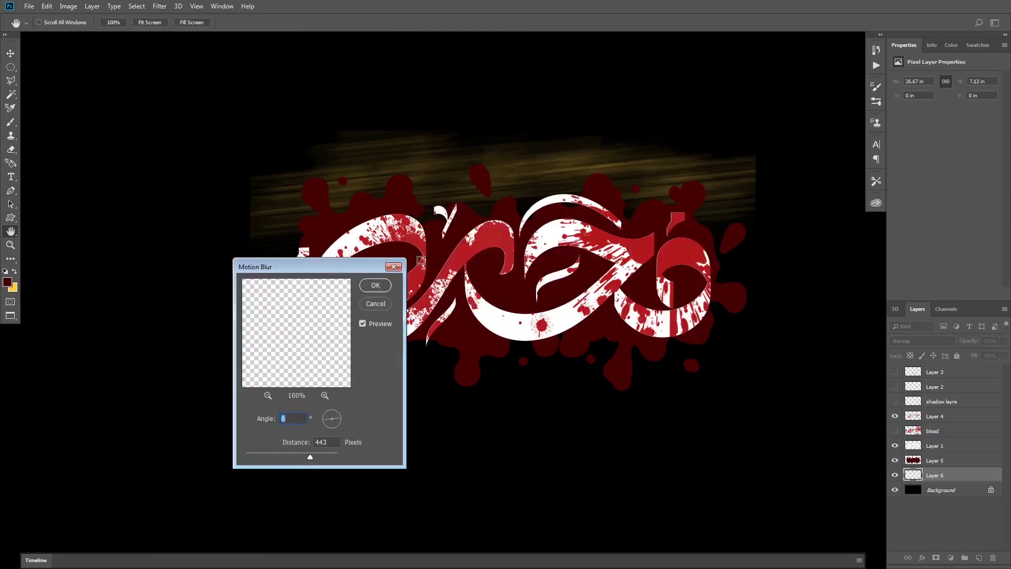
mouse_move(323, 457)
mouse_down()
mouse_move(291, 456)
mouse_move(324, 457)
mouse_up()
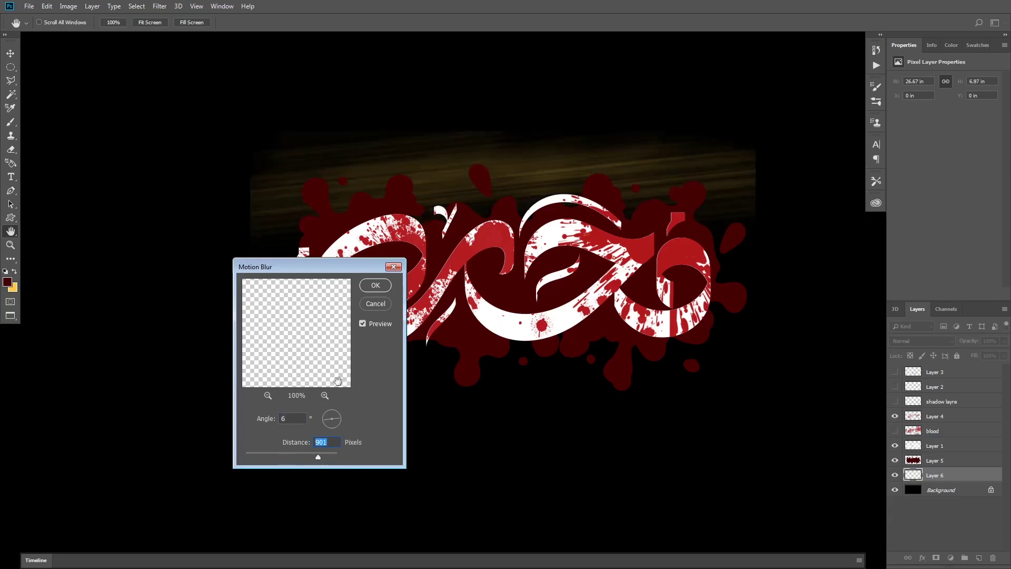
click(378, 287)
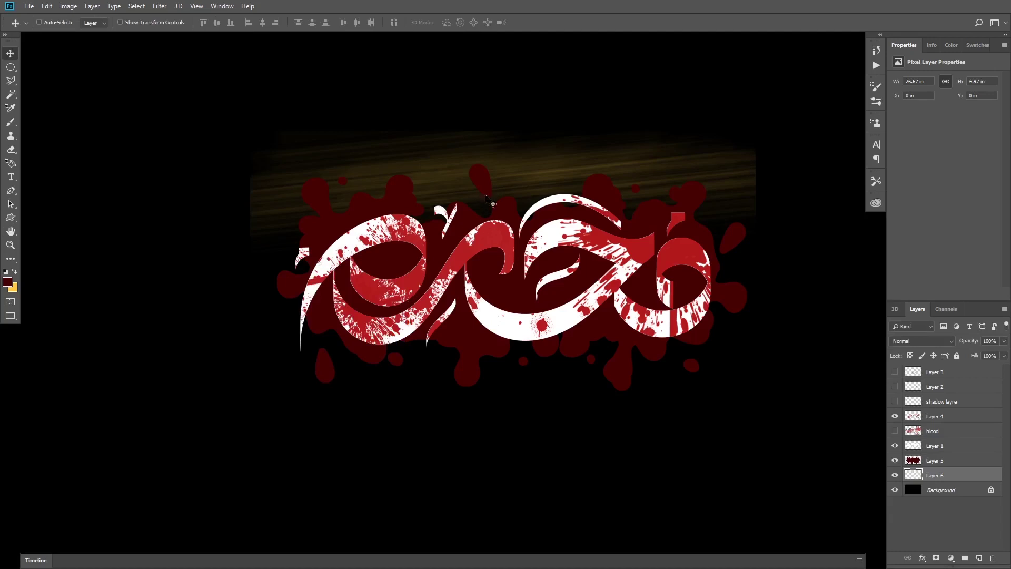
drag(639, 172, 634, 182)
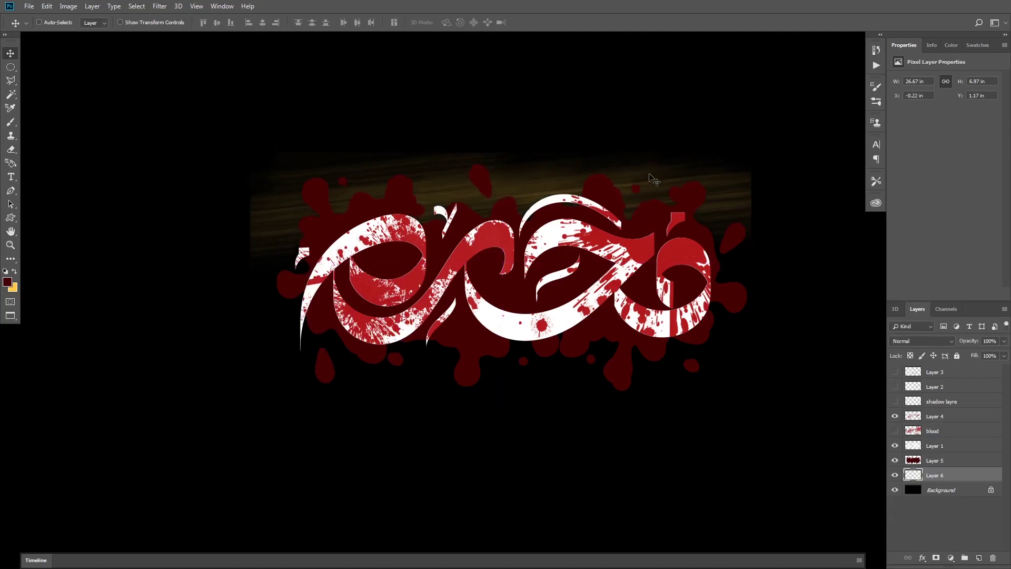
Outline both outer ends of the streaks with the Polygonal Lasso, feather the selection 40 pixels, erase the ends and deselect.
click(11, 80)
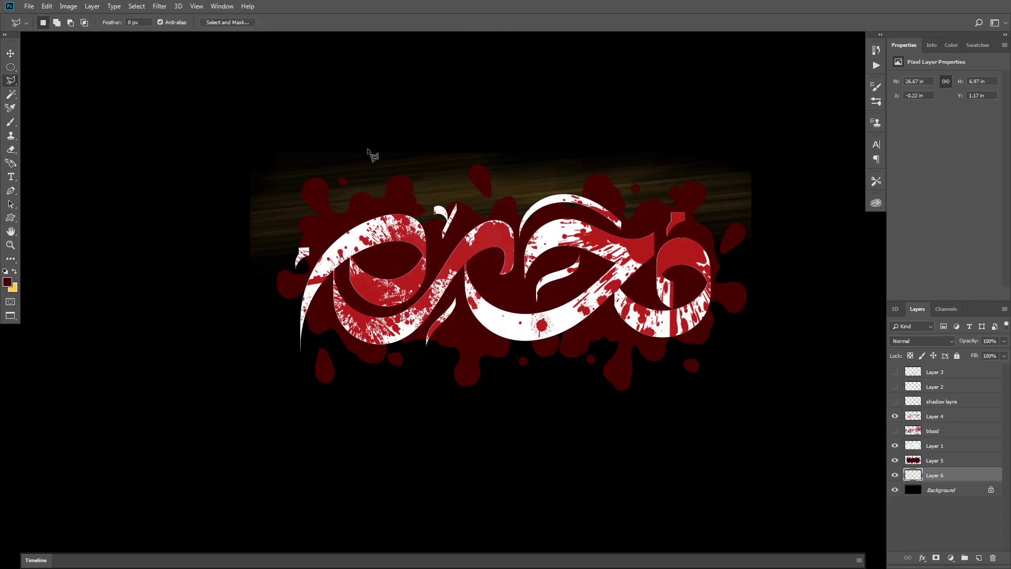
click(354, 140)
click(306, 214)
click(281, 307)
click(193, 307)
click(155, 151)
click(408, 44)
click(604, 67)
click(652, 89)
click(675, 138)
click(692, 197)
click(730, 257)
click(817, 248)
click(833, 133)
double_click(422, 90)
key(shift+F6)
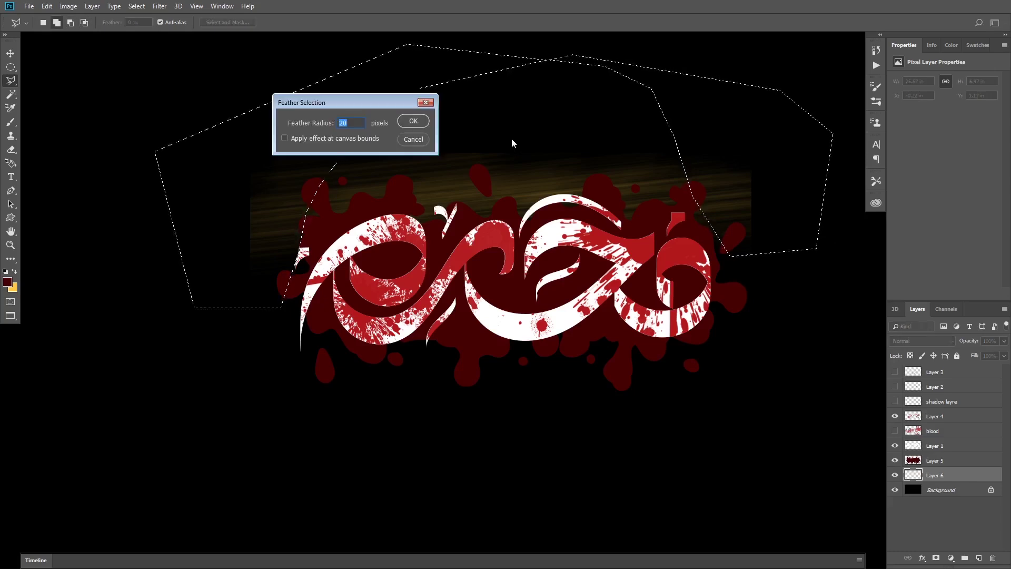
text(40)
key(Return)
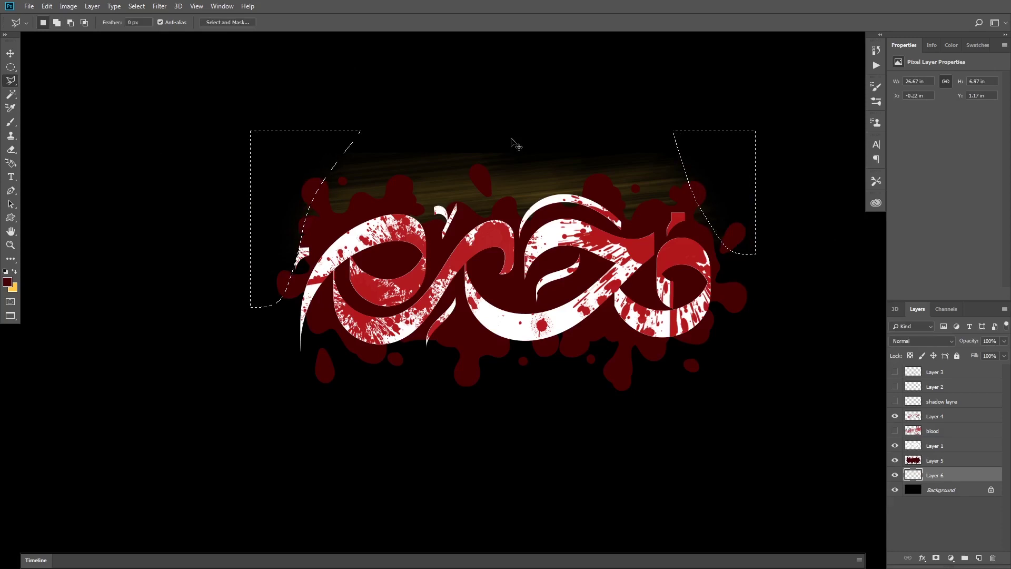
key(ctrl+d)
key(v)
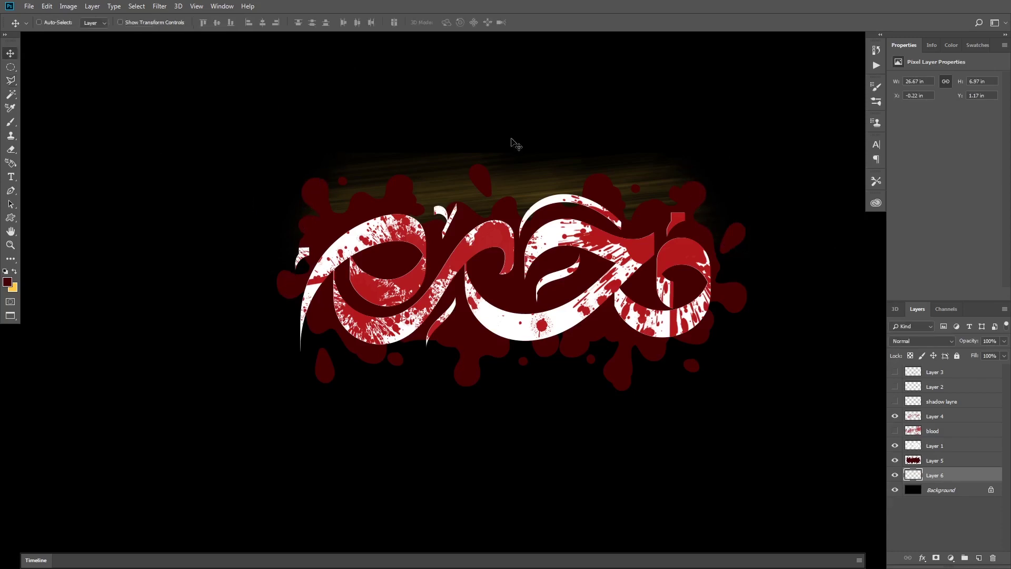
Duplicate Layer 6 to strengthen the yellow streaks.
right_click(544, 187)
key(Escape)
right_click(977, 478)
key(Escape)
right_click(972, 476)
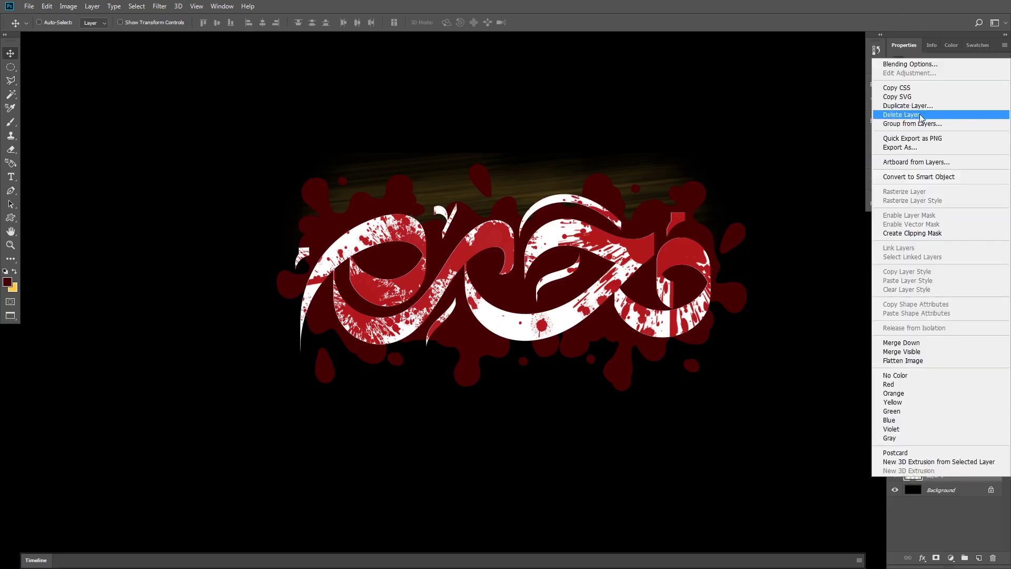
click(914, 106)
click(594, 152)
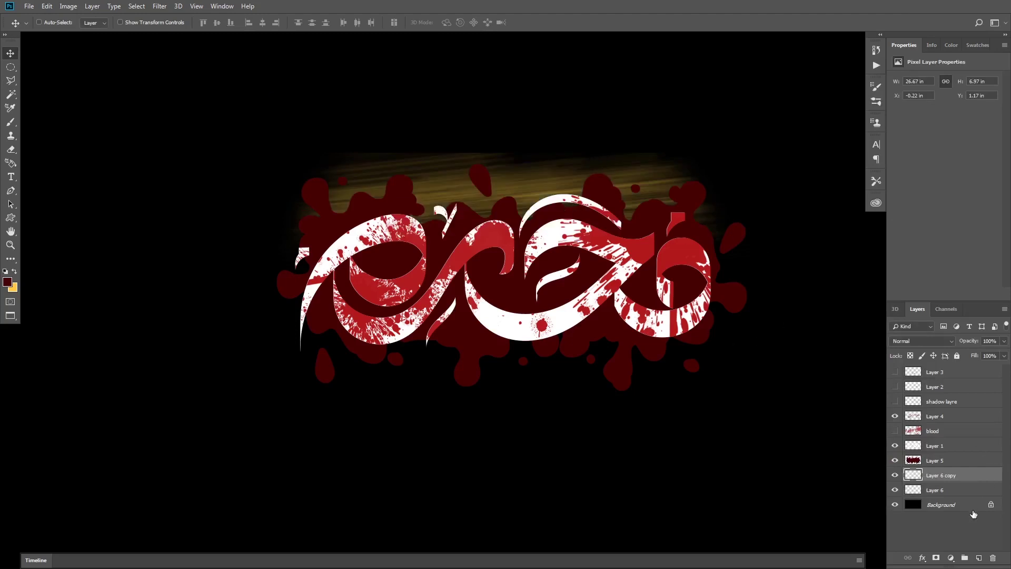
Select Layer 6 and its copy, move them slightly down and rotate them about -8.3°.
shift+click(927, 493)
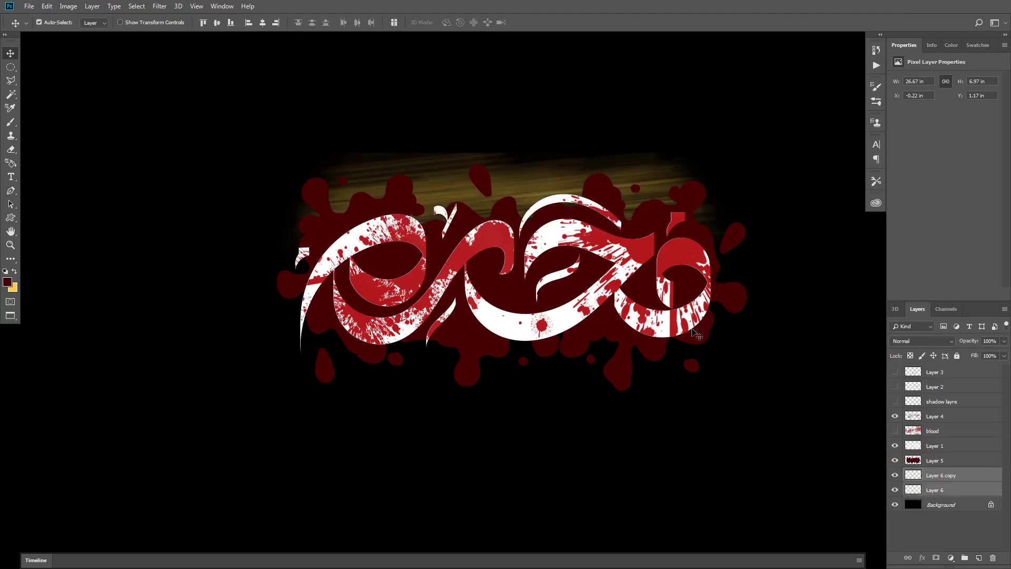
mouse_move(542, 174)
mouse_down()
mouse_move(495, 192)
mouse_move(532, 193)
mouse_move(525, 179)
mouse_up()
key(ctrl+t)
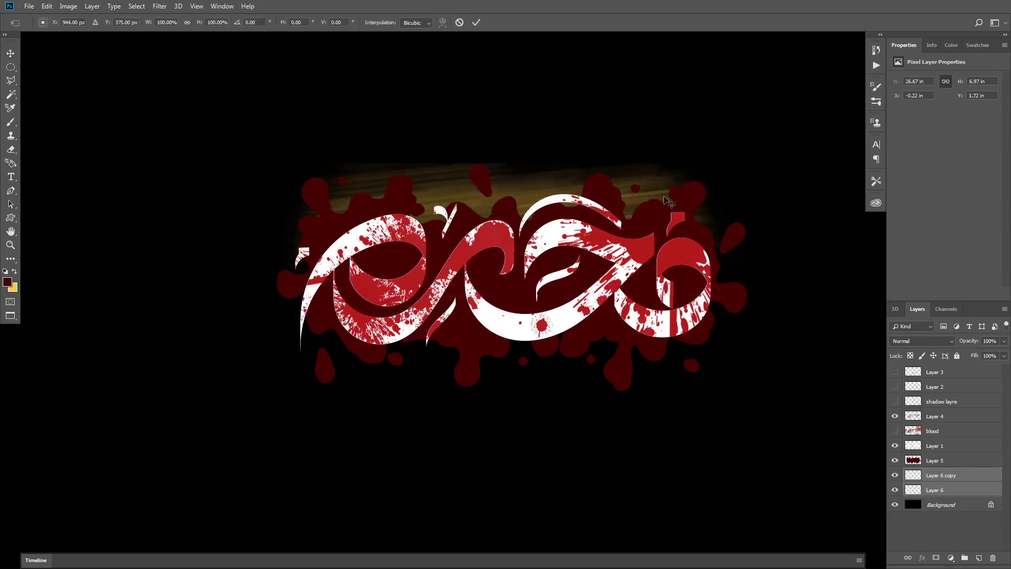
drag(767, 159, 761, 135)
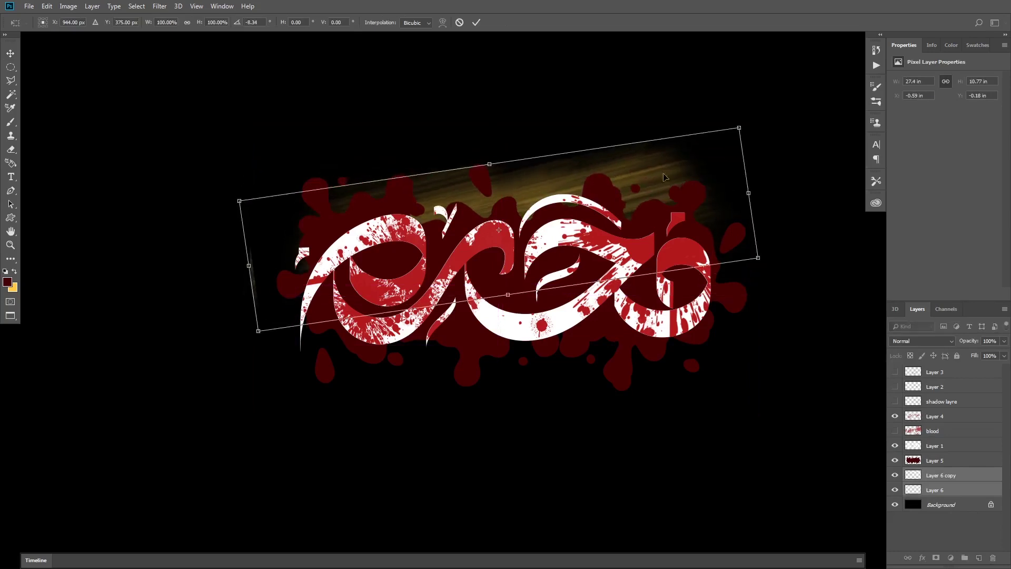
Duplicate both tilted streak layers and place the copies behind the lower part of the lettering.
drag(655, 185, 605, 295)
key(Return)
drag(610, 370, 583, 354)
key(f)
key(f)
key(f)
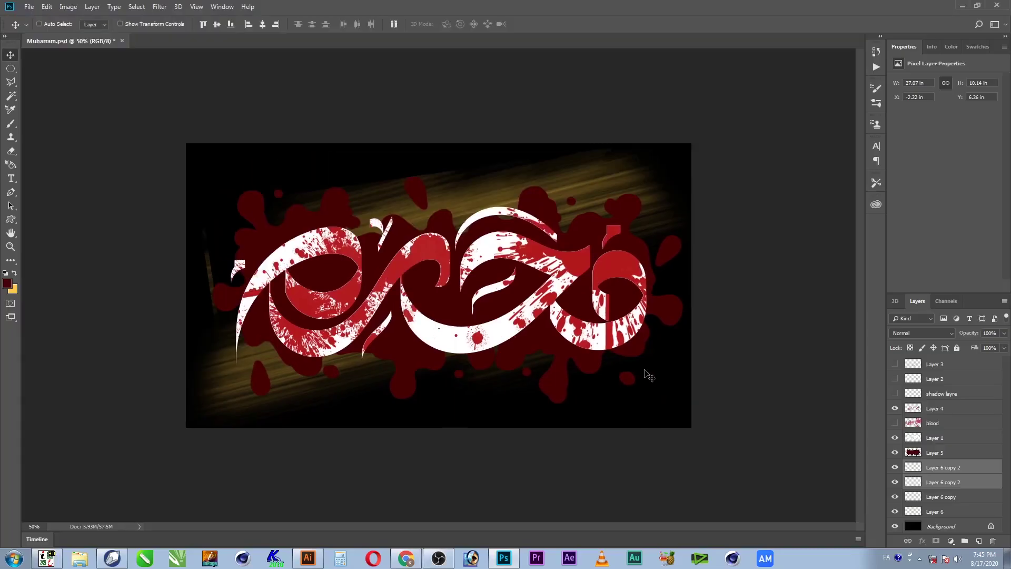
drag(455, 360, 462, 364)
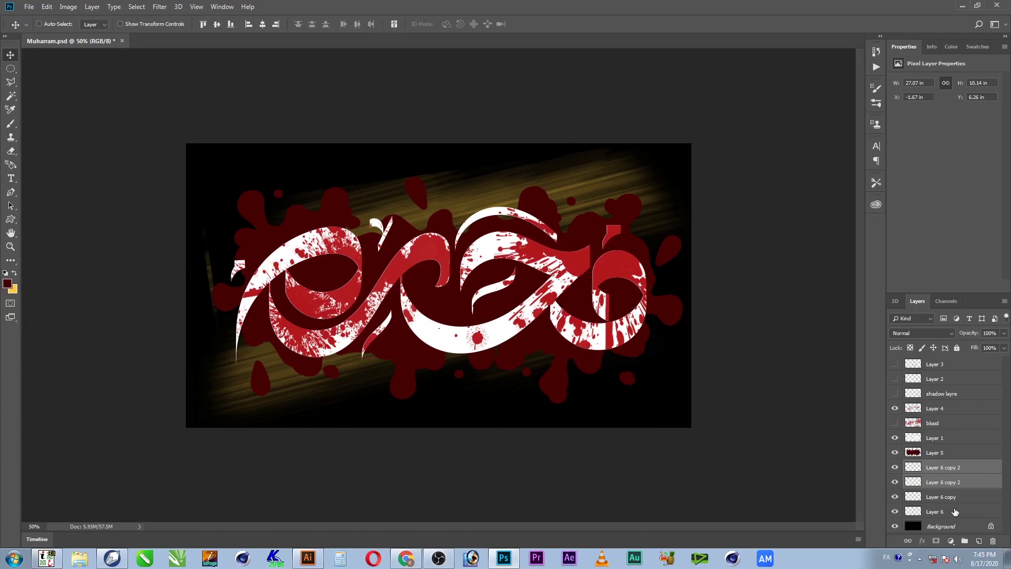
Merge the upper and lower streak layers into a single layer above the background.
key(ctrl+e)
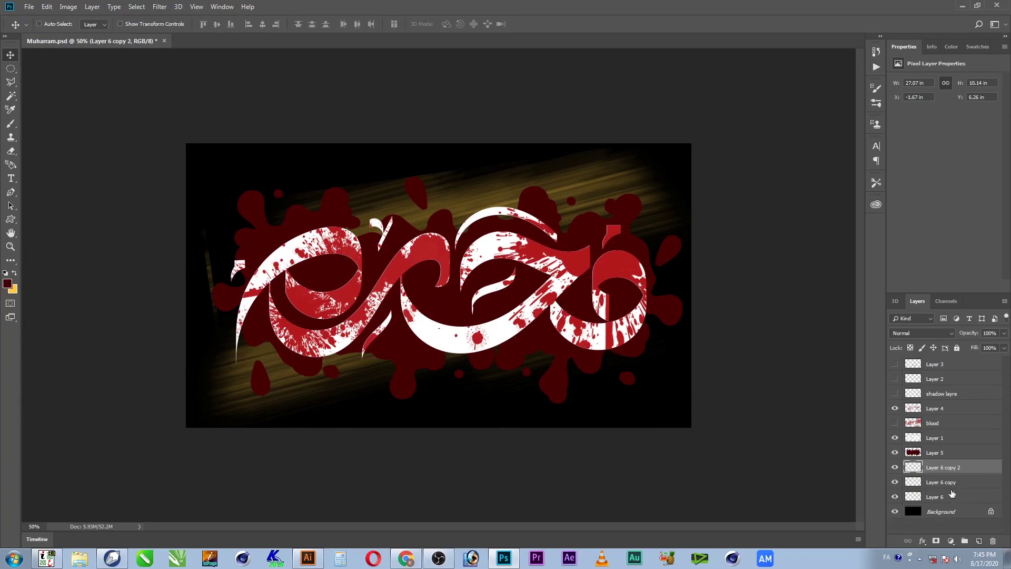
click(896, 469)
click(896, 468)
click(896, 483)
click(896, 483)
shift+click(917, 496)
key(ctrl+e)
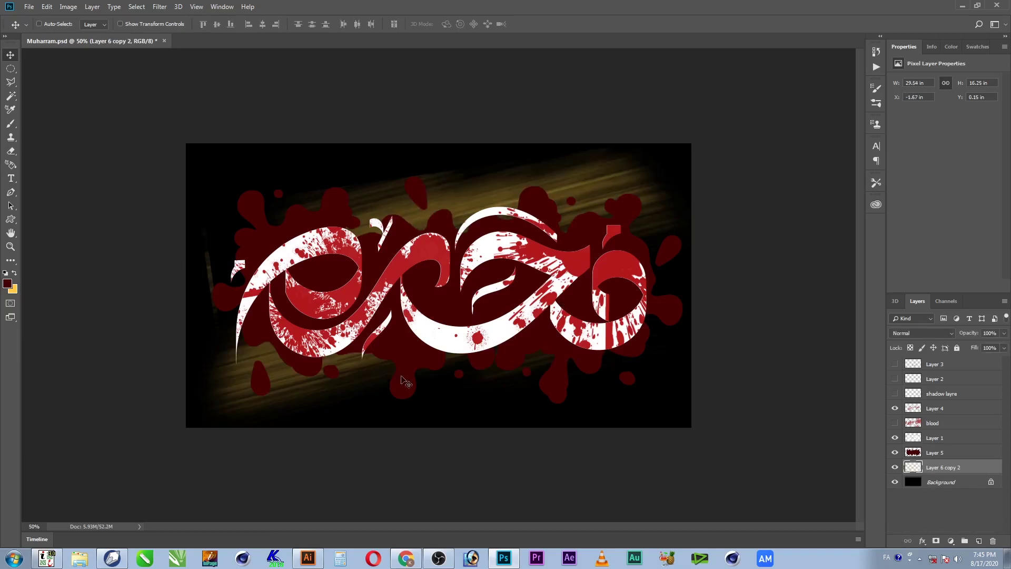
Recolor the merged streaks with a more saturated amber, trying a dark red fill before returning to the amber.
click(13, 291)
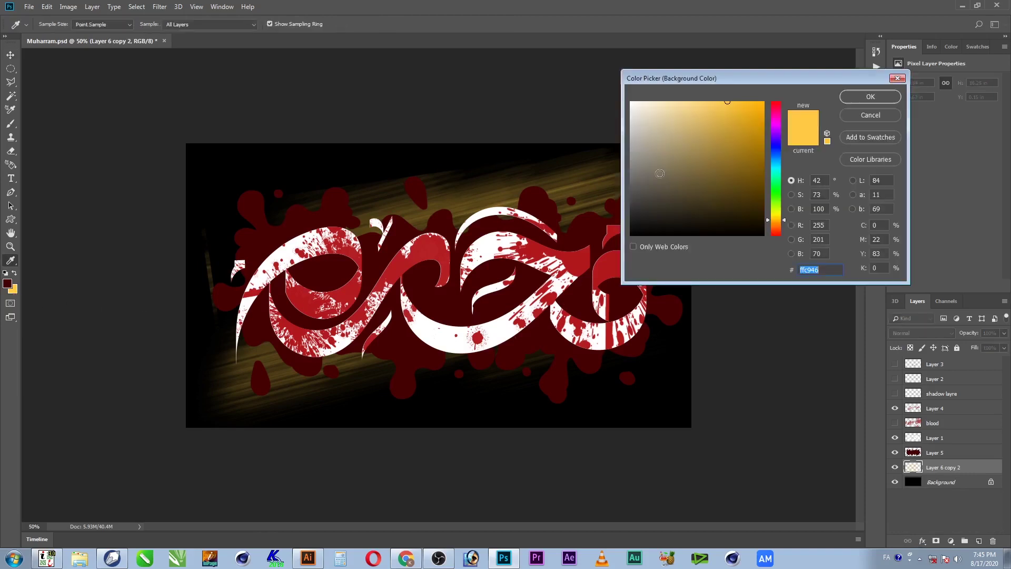
click(871, 97)
key(ctrl+shift+BackSpace)
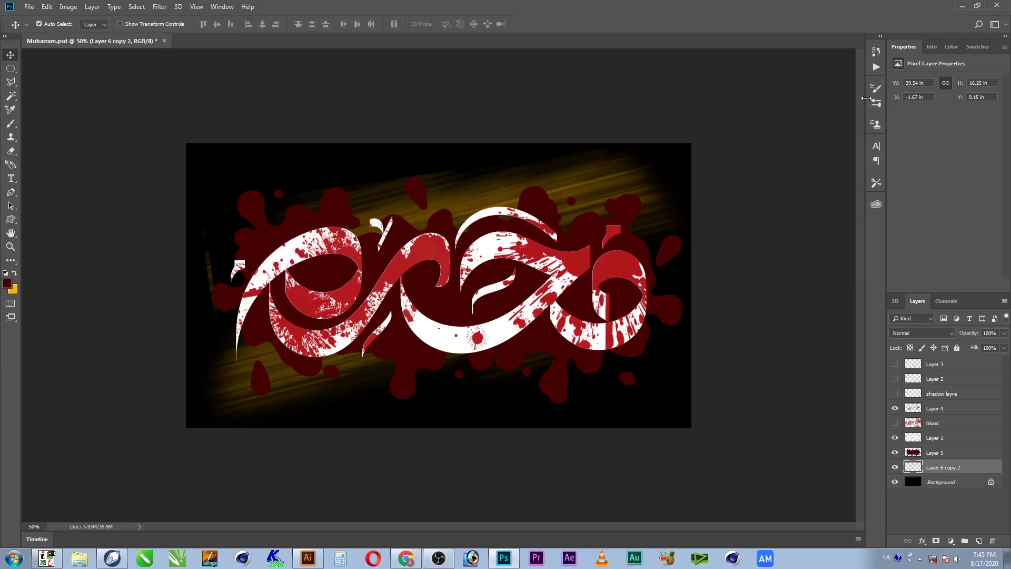
key(ctrl+z)
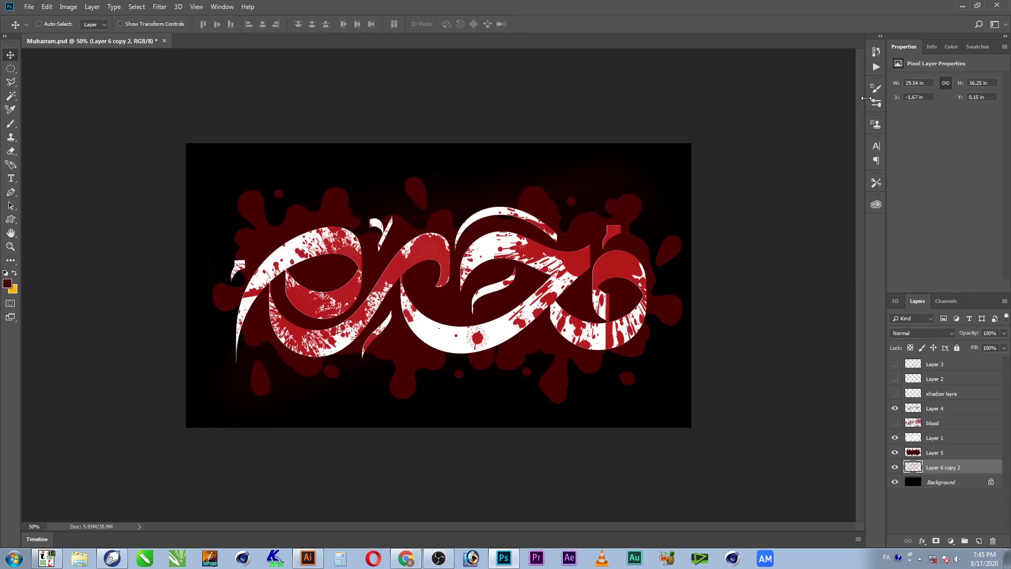
key(ctrl+shift+z)
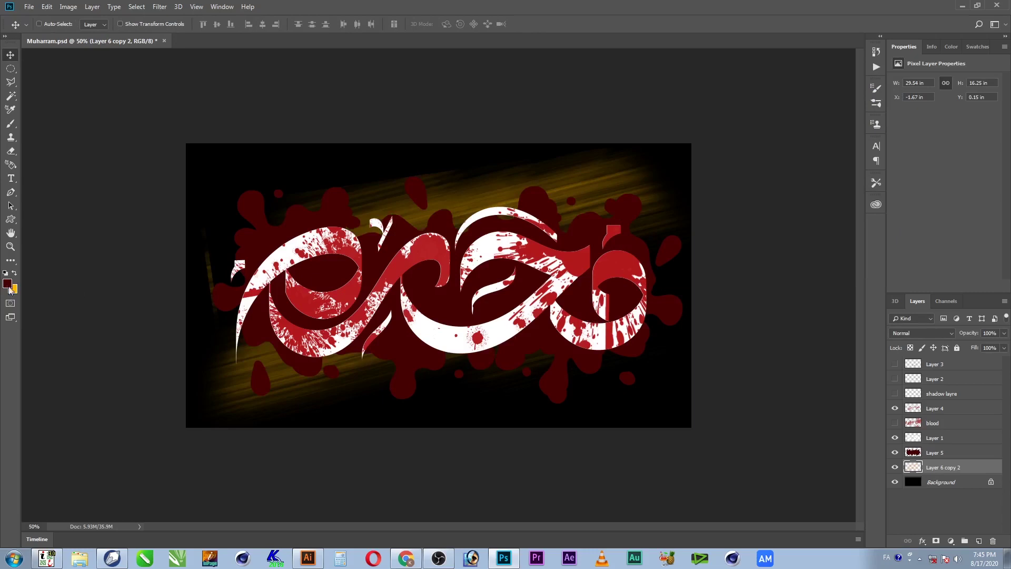
Set the foreground color to bright red ff000a and recolor the merged streaks on Layer 6 copy 2 with it.
click(7, 284)
click(764, 102)
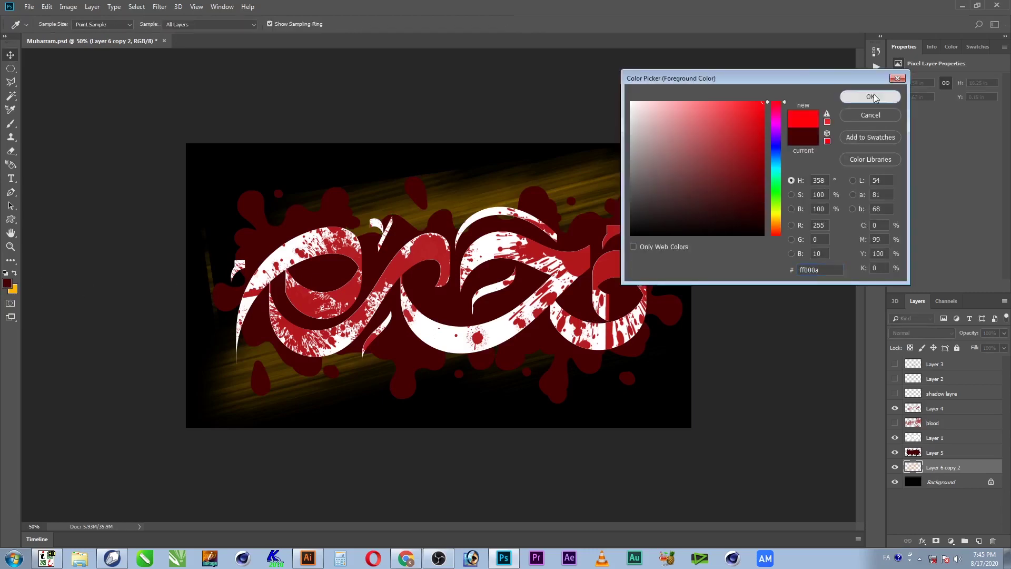
click(870, 97)
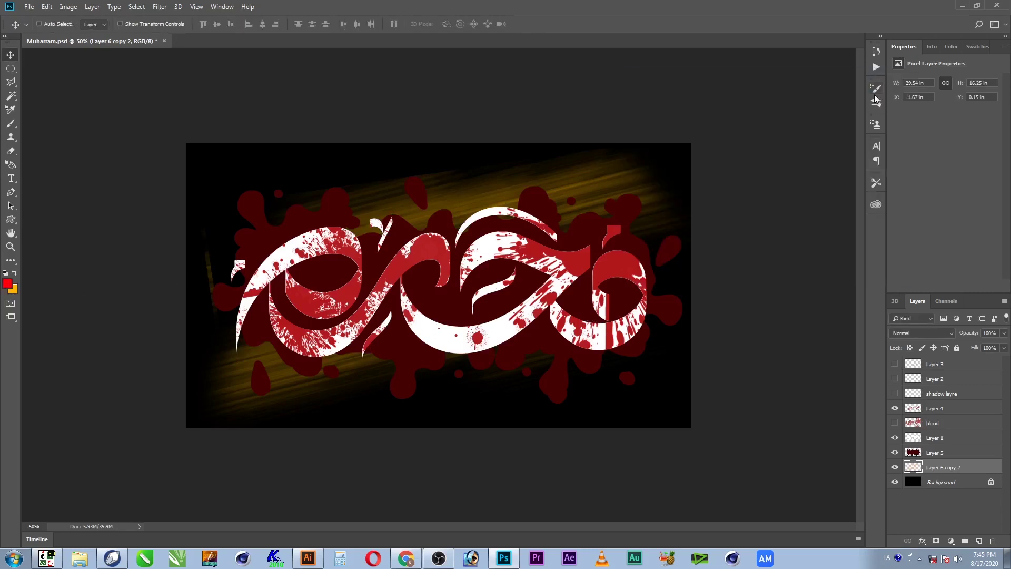
key(alt+shift+BackSpace)
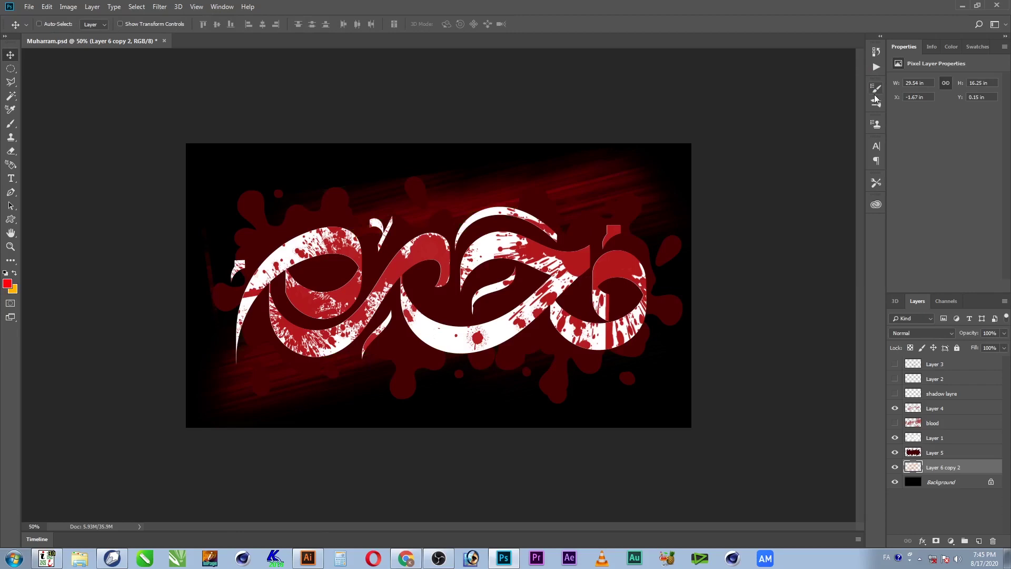
Add a black Normal drop shadow to the splash shape on Layer 5 with distance 15 px, spread 30% and size 90 px.
right_click(668, 257)
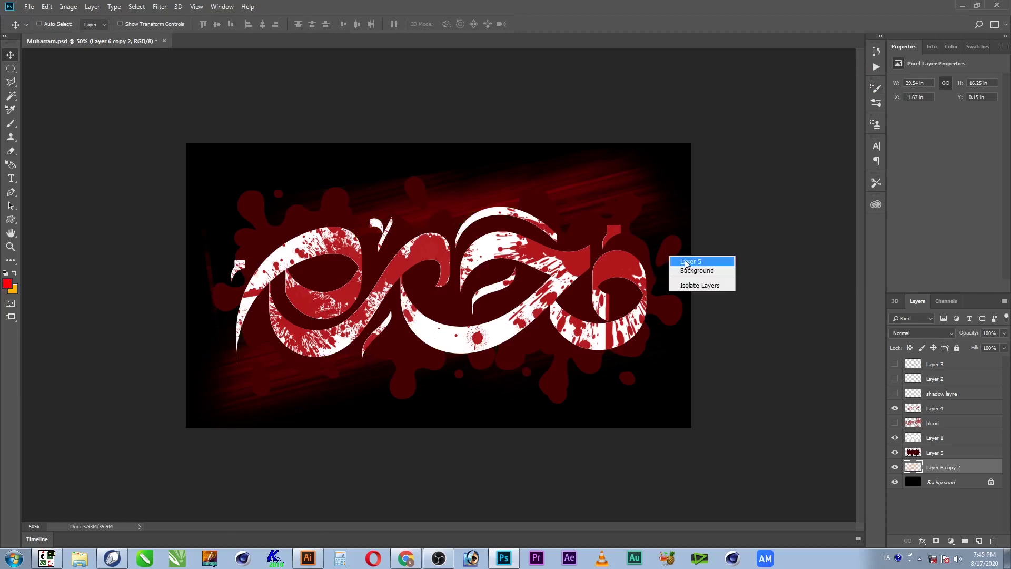
click(685, 262)
double_click(962, 452)
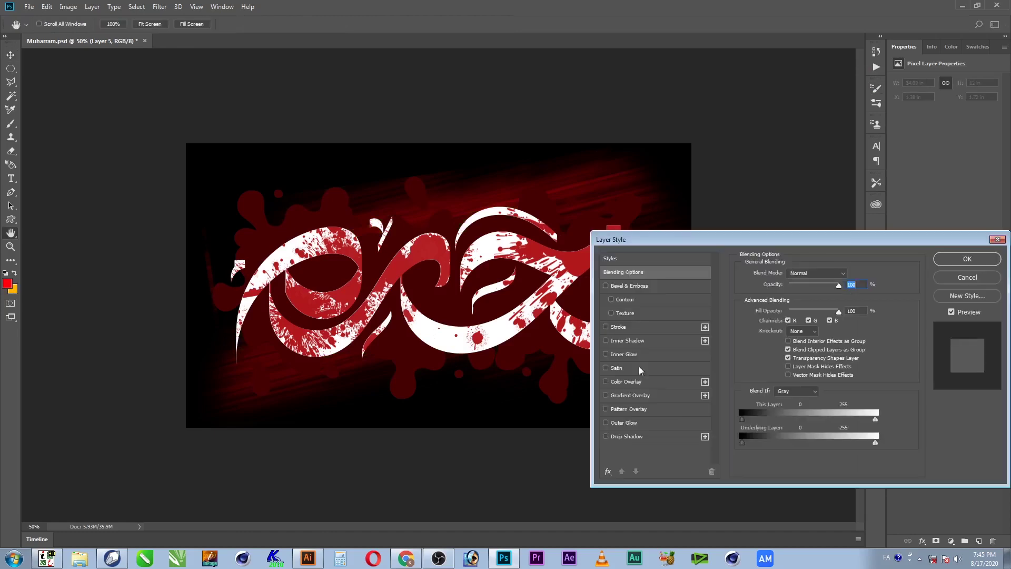
click(639, 436)
click(825, 275)
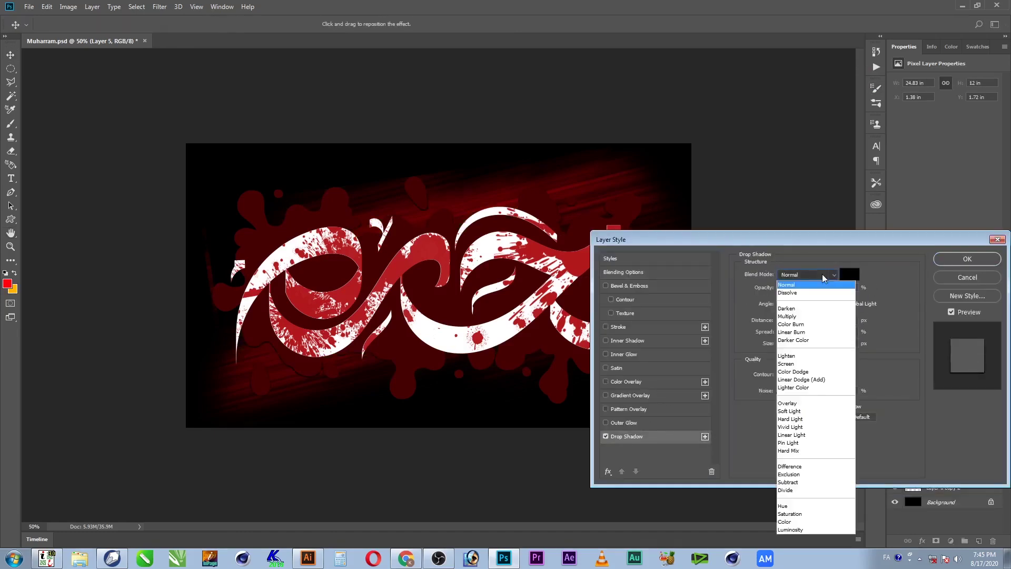
click(817, 285)
click(850, 275)
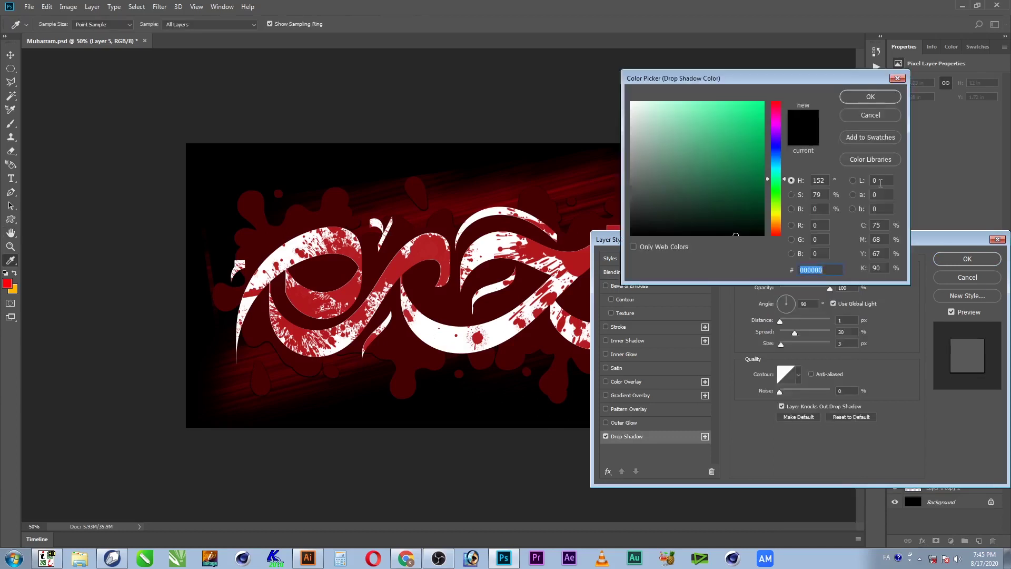
click(862, 99)
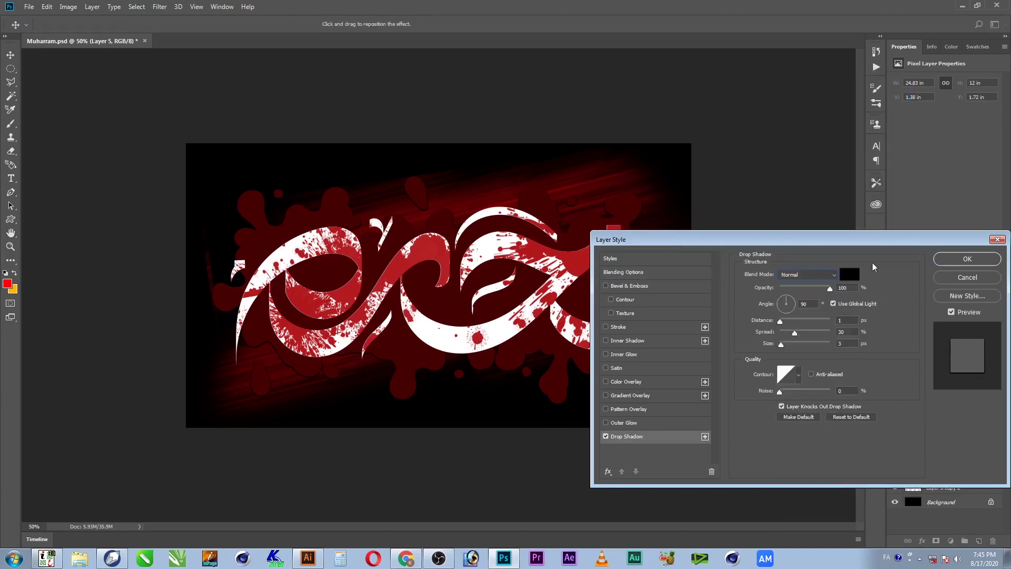
drag(789, 322, 796, 323)
click(798, 346)
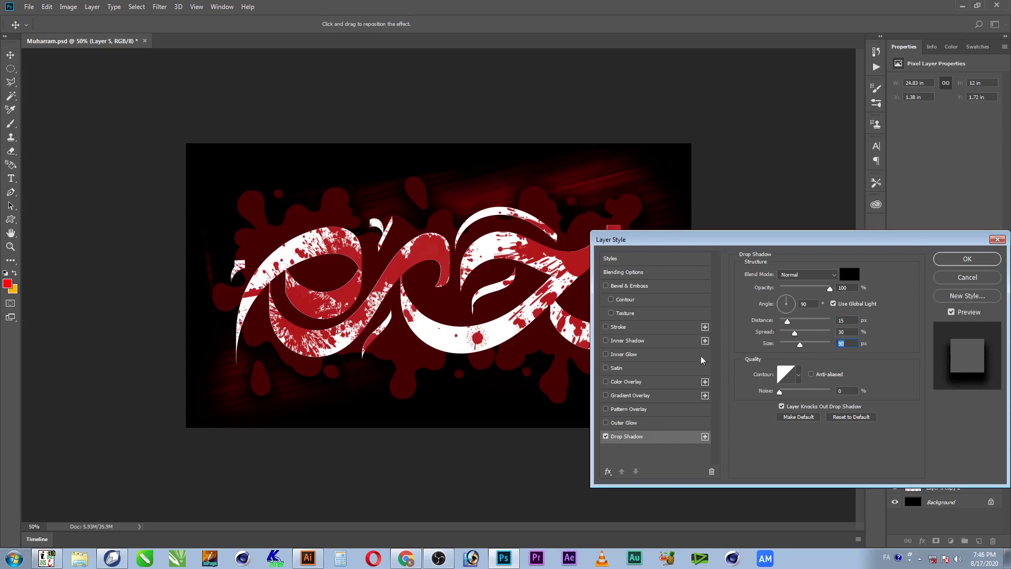
click(969, 259)
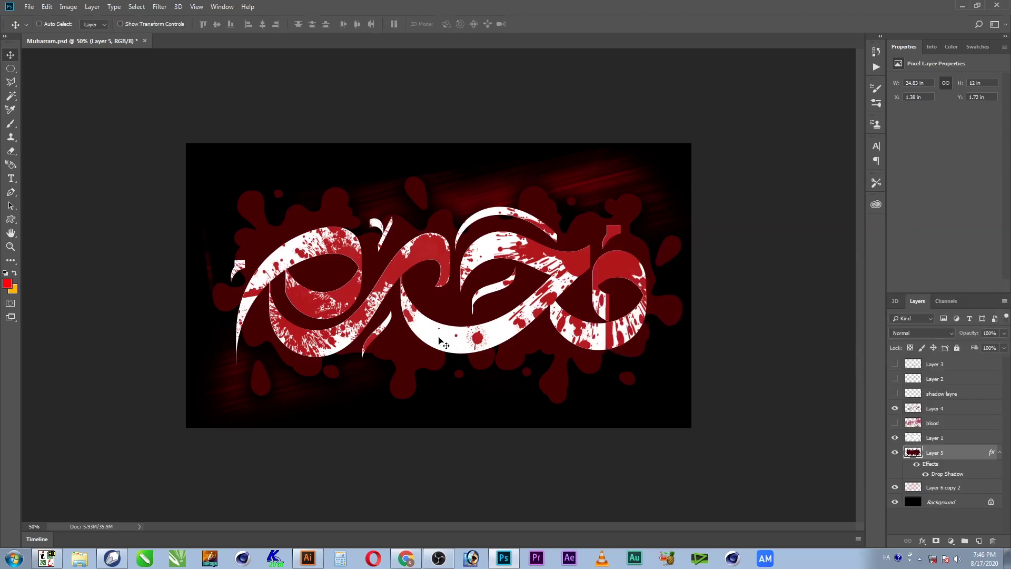
click(448, 341)
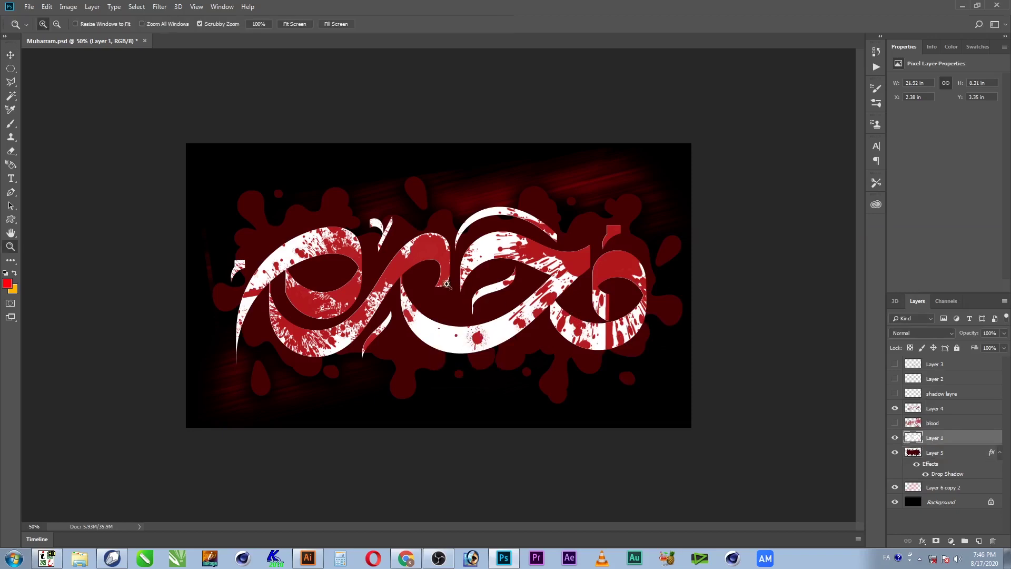
key(ctrl+plus)
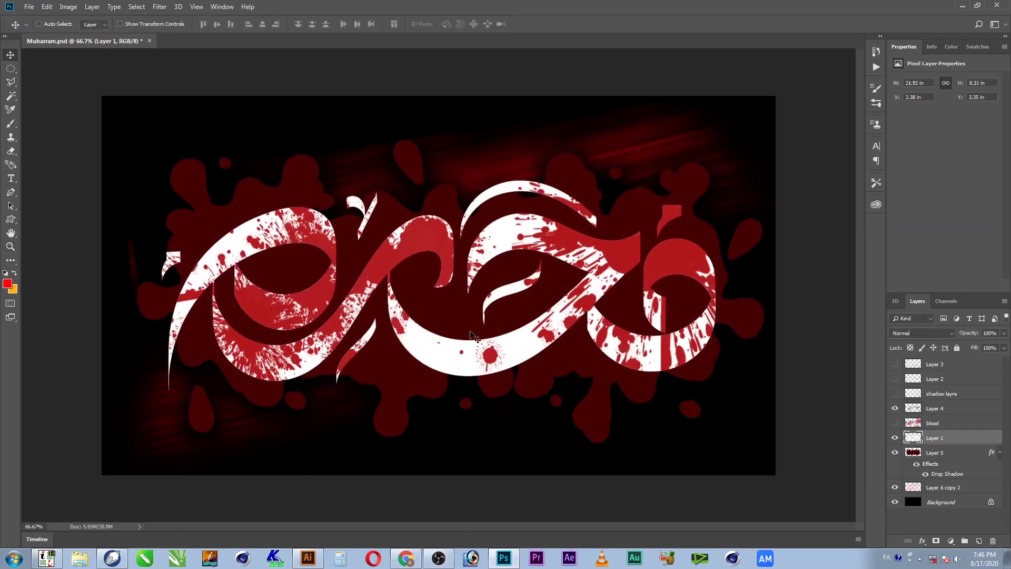
right_click(428, 243)
click(444, 247)
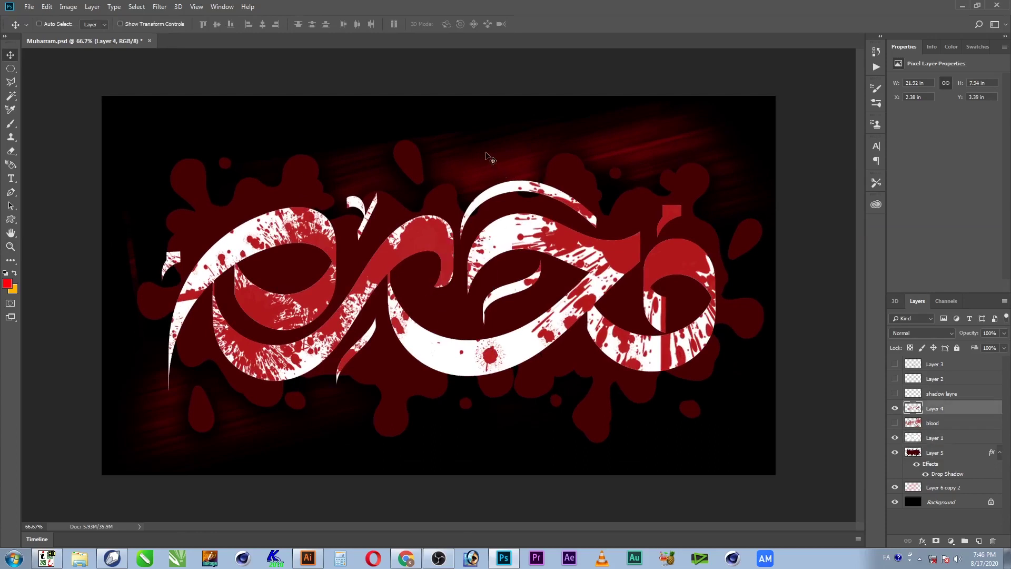
Duplicate the red streak layer, Layer 6 copy 2, and bring the copy to the front of all layers.
right_click(684, 138)
right_click(657, 138)
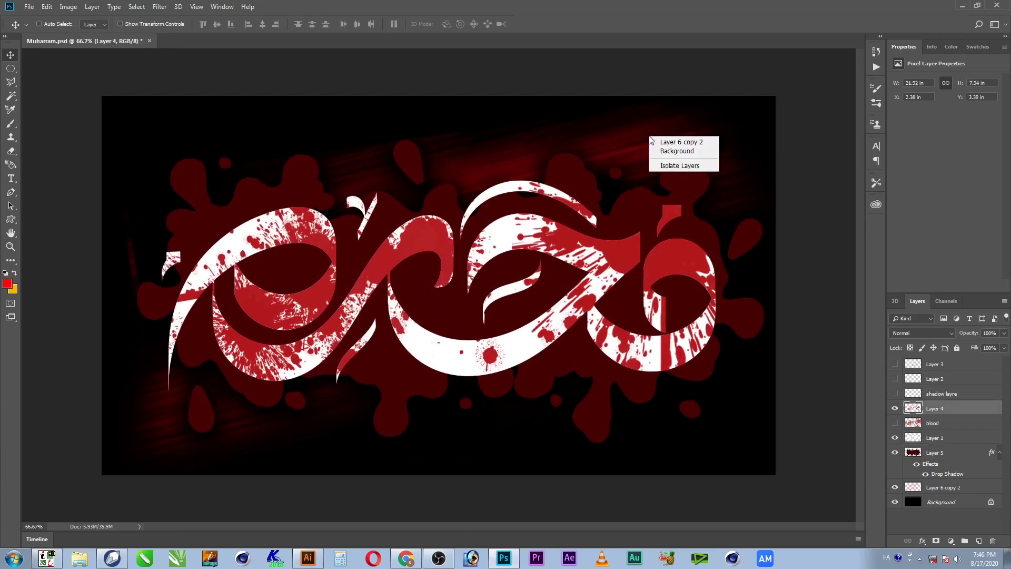
click(665, 140)
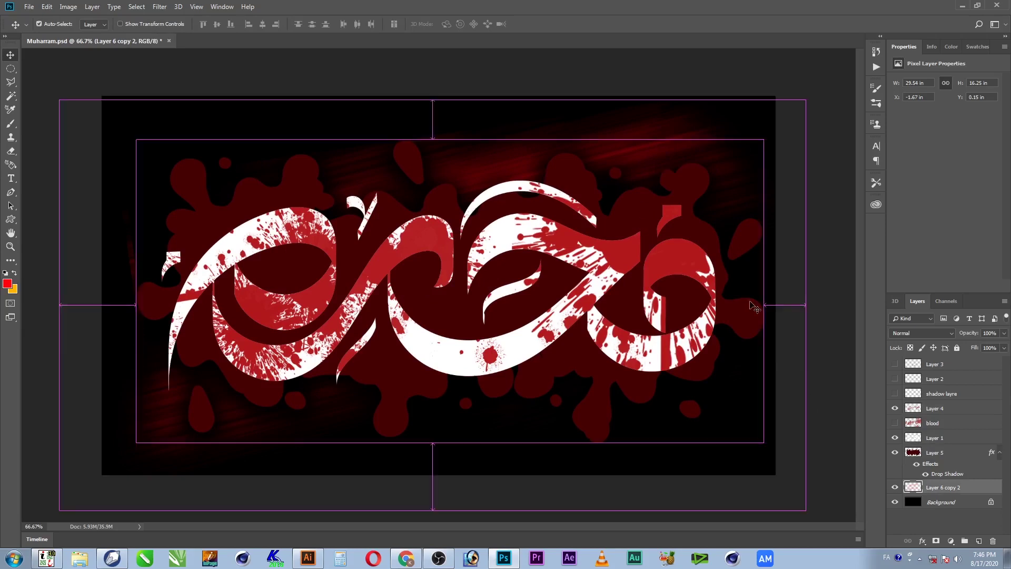
right_click(950, 487)
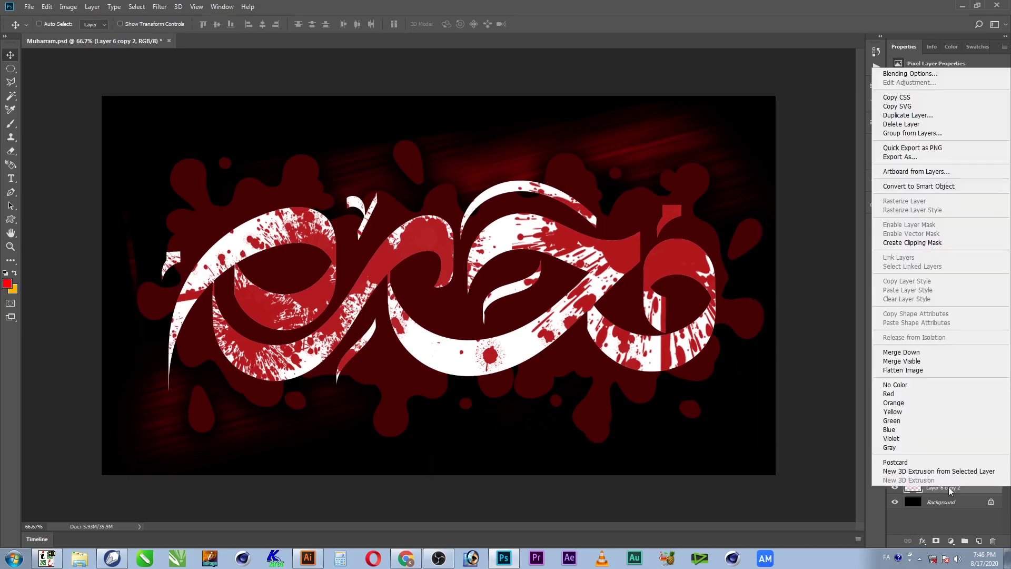
click(926, 116)
click(590, 152)
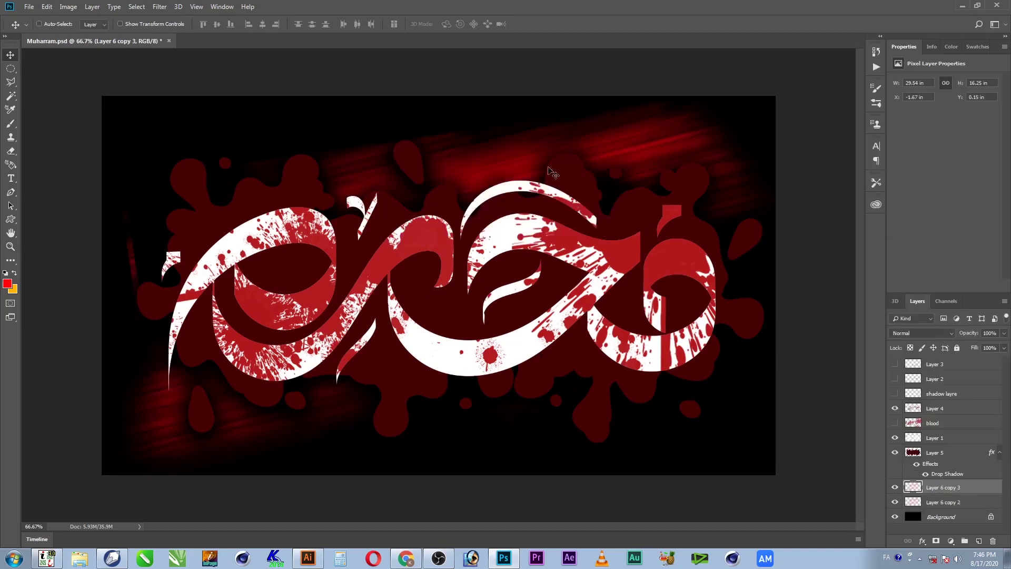
key(ctrl+shift+bracketright)
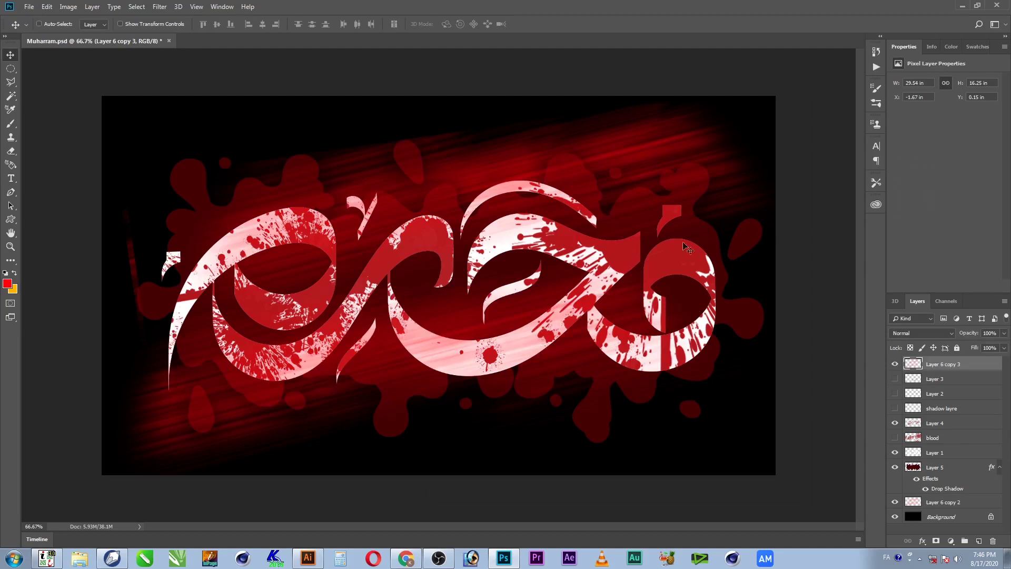
Recolor the front streak copy dark red, undoing a trial amber fill, and move it down to Y 1.44 in.
click(8, 285)
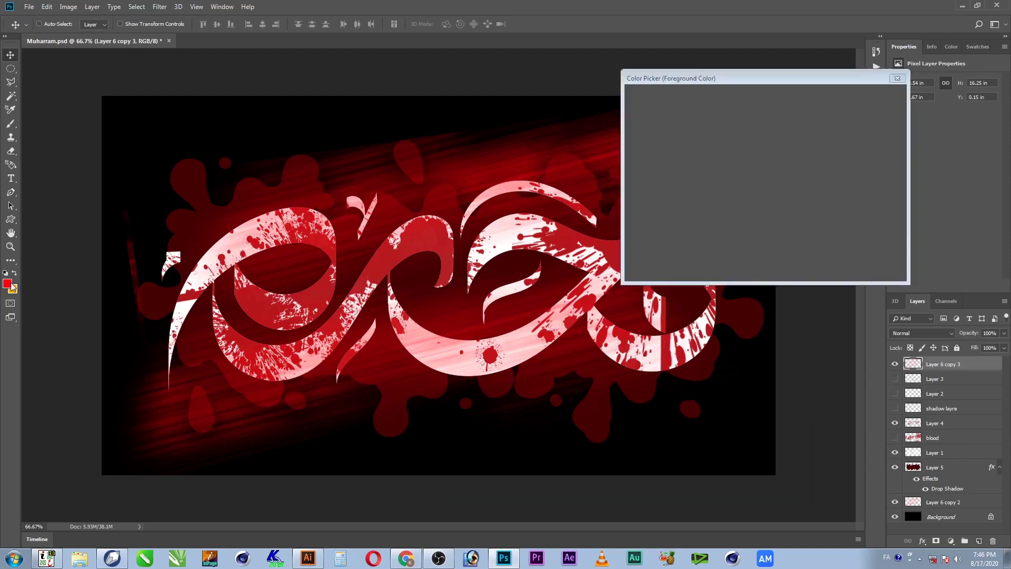
drag(745, 195, 764, 195)
click(871, 97)
key(v)
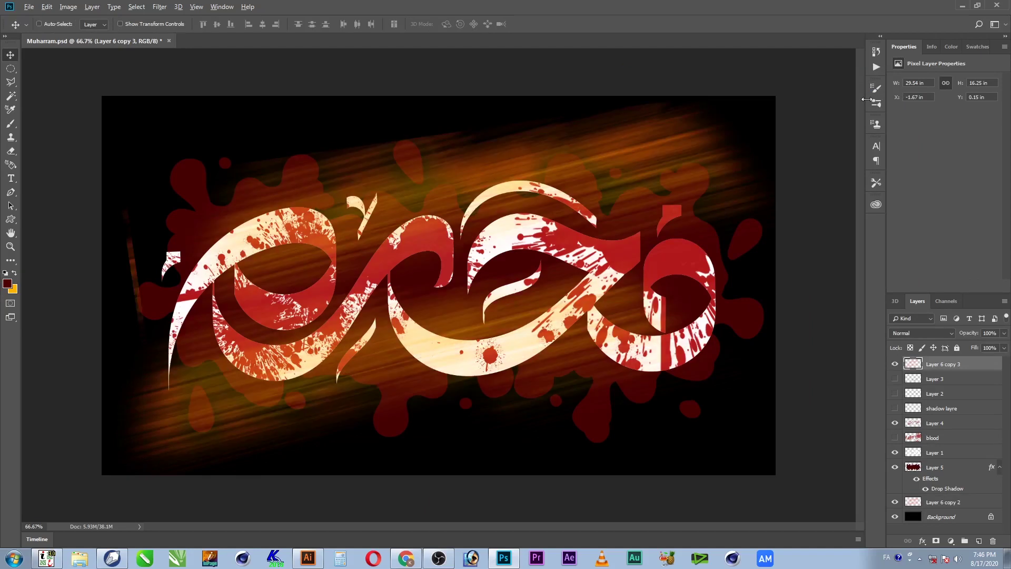
key(ctrl+z)
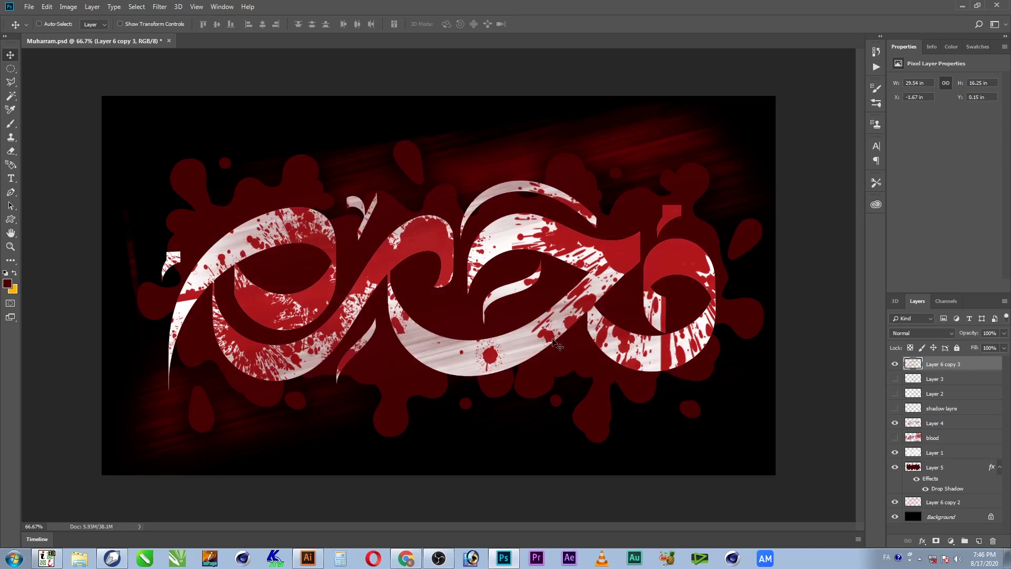
drag(624, 188, 632, 221)
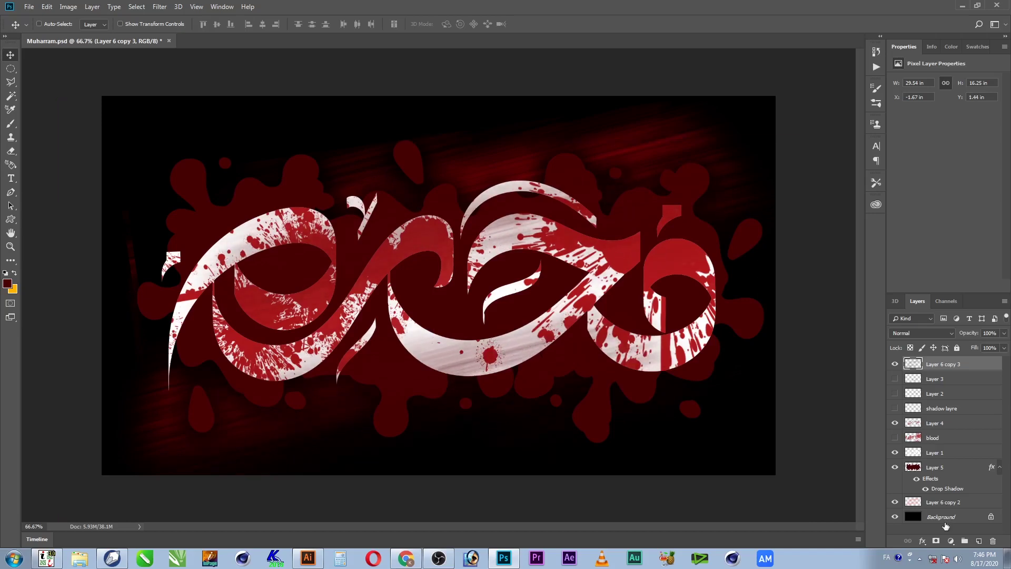
Duplicate the dark streak layer over the lettering and merge both copies into one layer.
right_click(968, 367)
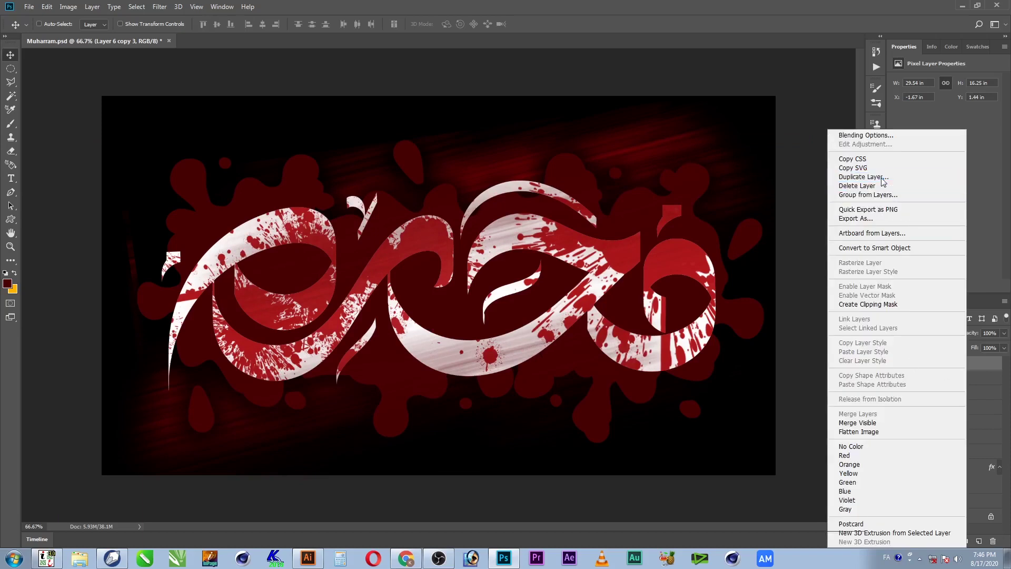
click(864, 177)
click(586, 153)
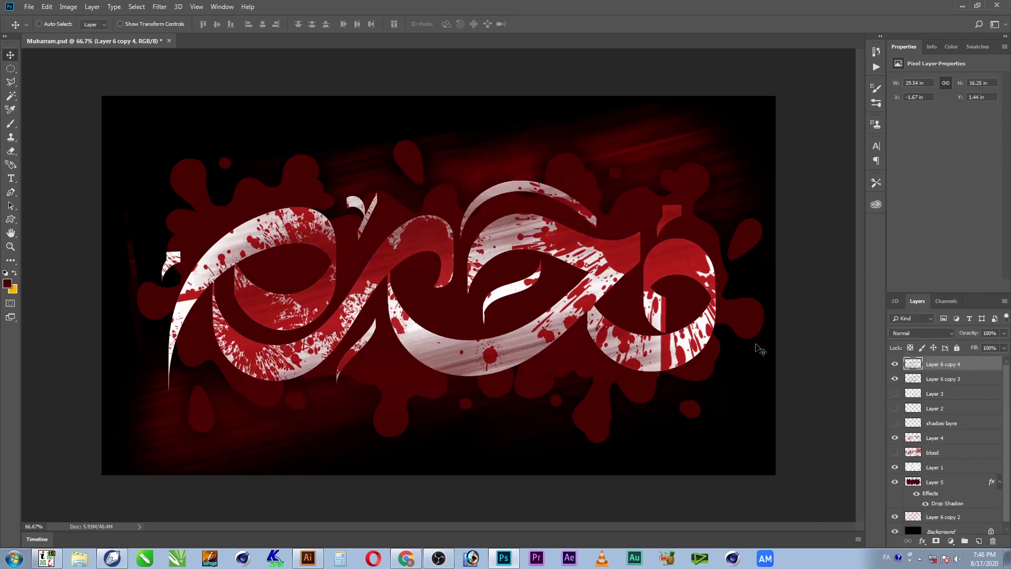
shift+click(916, 383)
drag(916, 383, 922, 398)
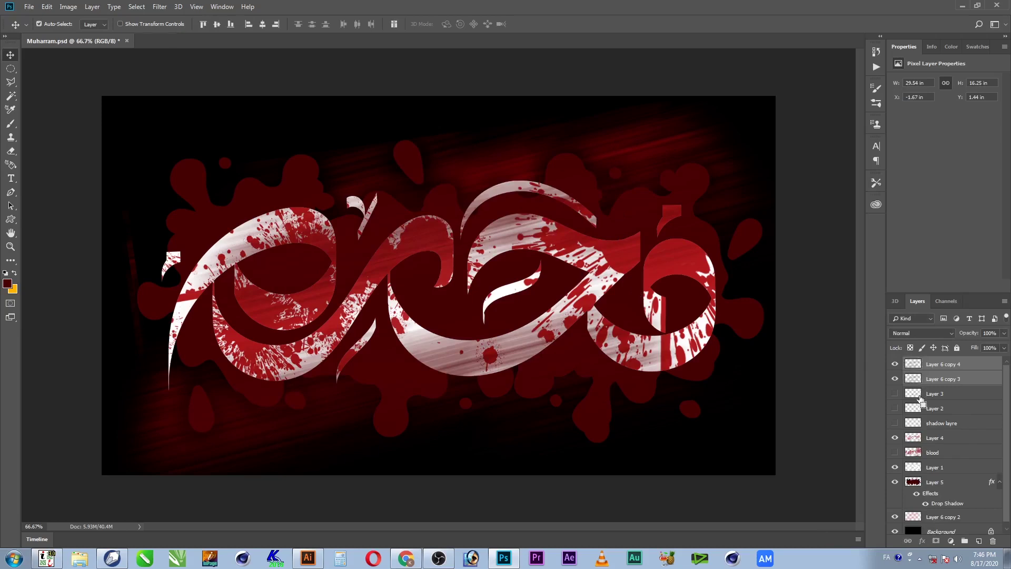
key(ctrl+e)
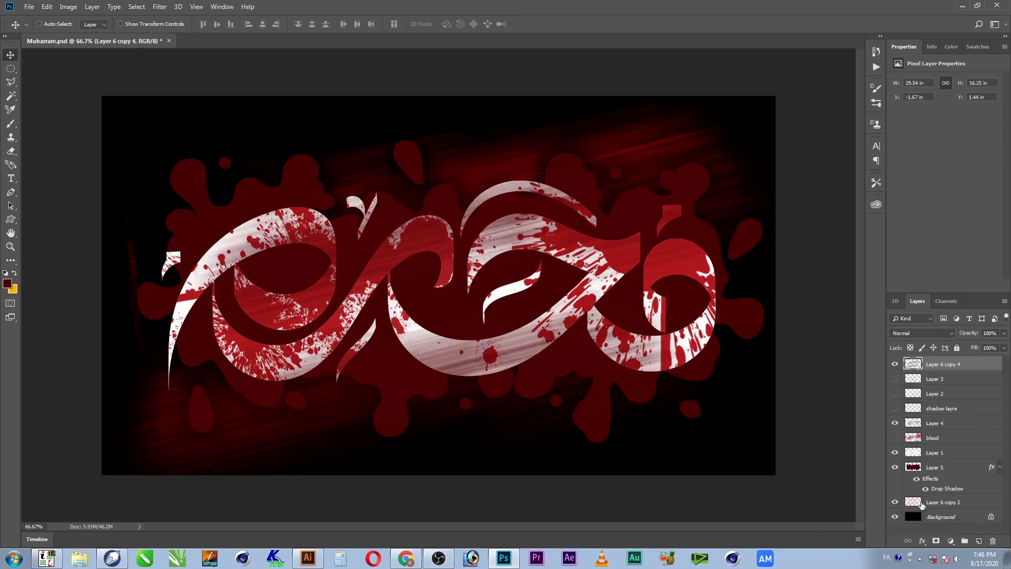
Load the lettering outline as a selection, trim the merged front streaks to it, and deselect.
key(ctrl)
ctrl+click(914, 426)
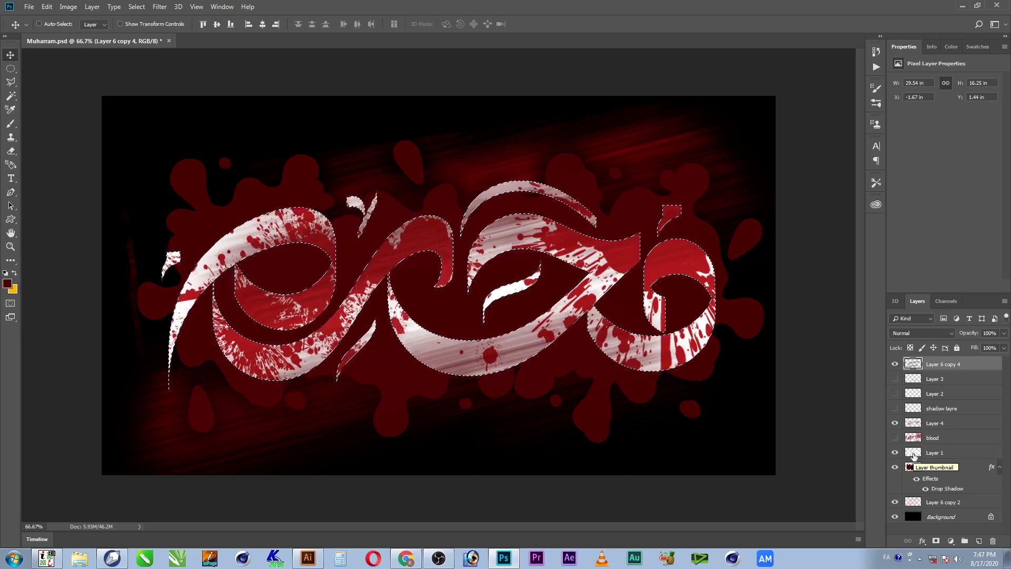
key(ctrl)
ctrl+click(915, 454)
key(ctrl+d)
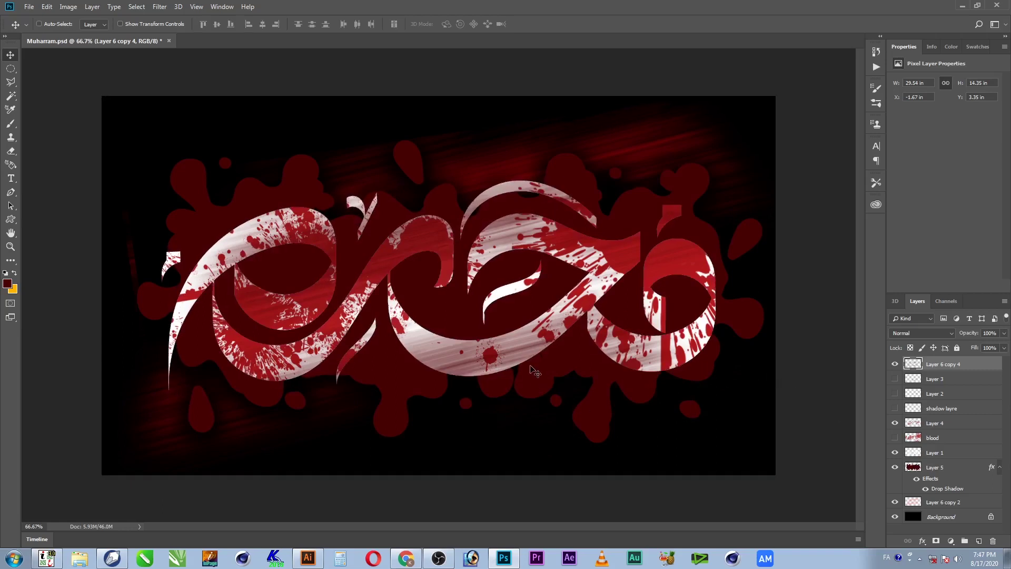
Duplicate the trimmed streak layer to deepen the shading, select both copies and compare the lettering with the duplicate hidden and shown.
right_click(520, 352)
key(Escape)
right_click(965, 364)
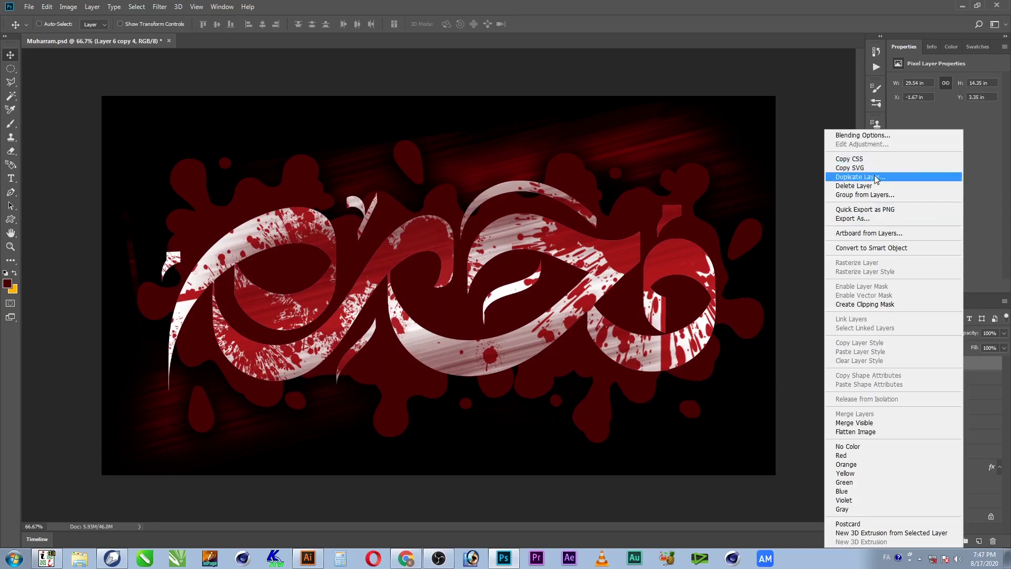
click(860, 177)
click(593, 153)
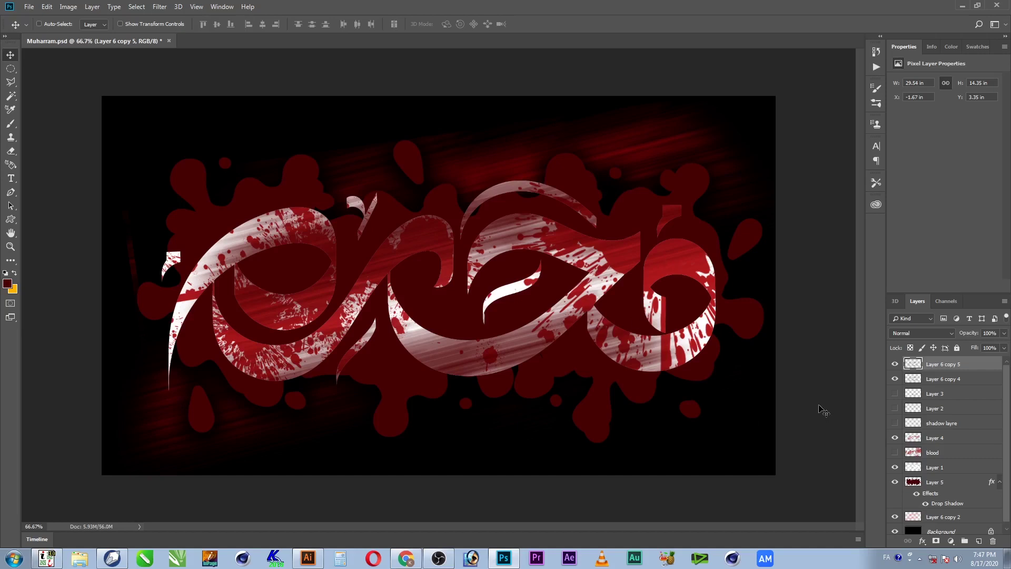
ctrl+click(915, 383)
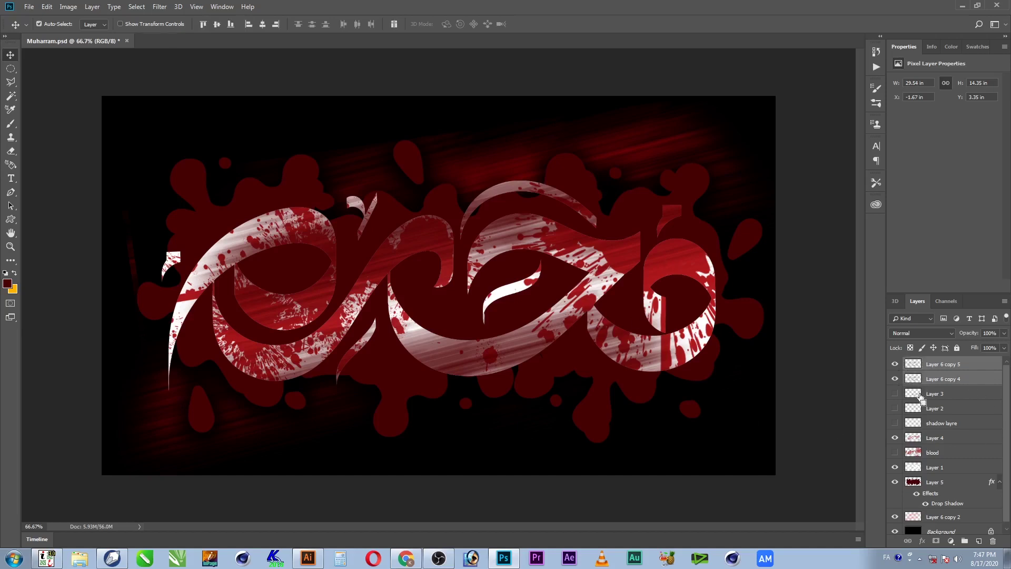
click(896, 369)
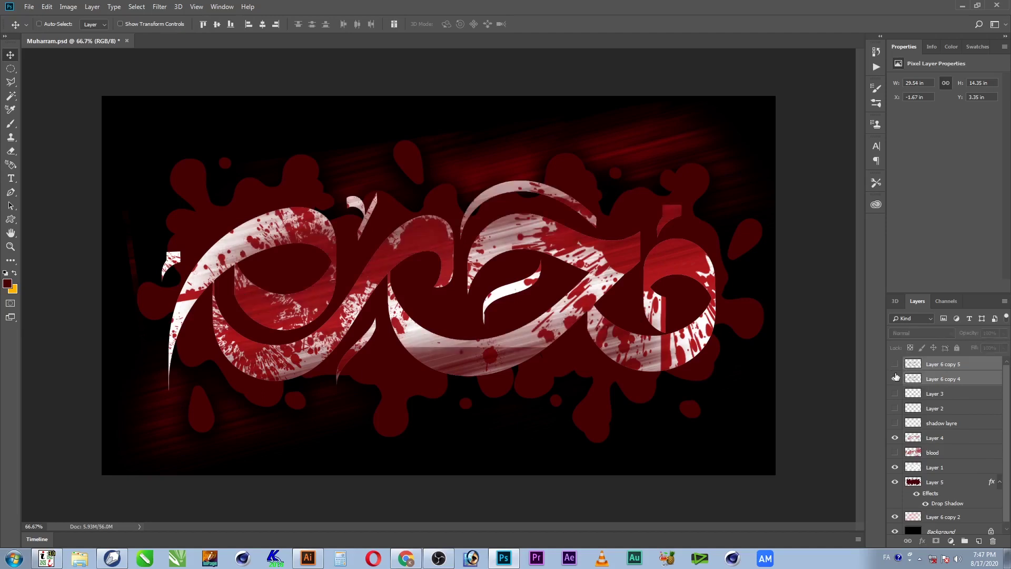
click(896, 370)
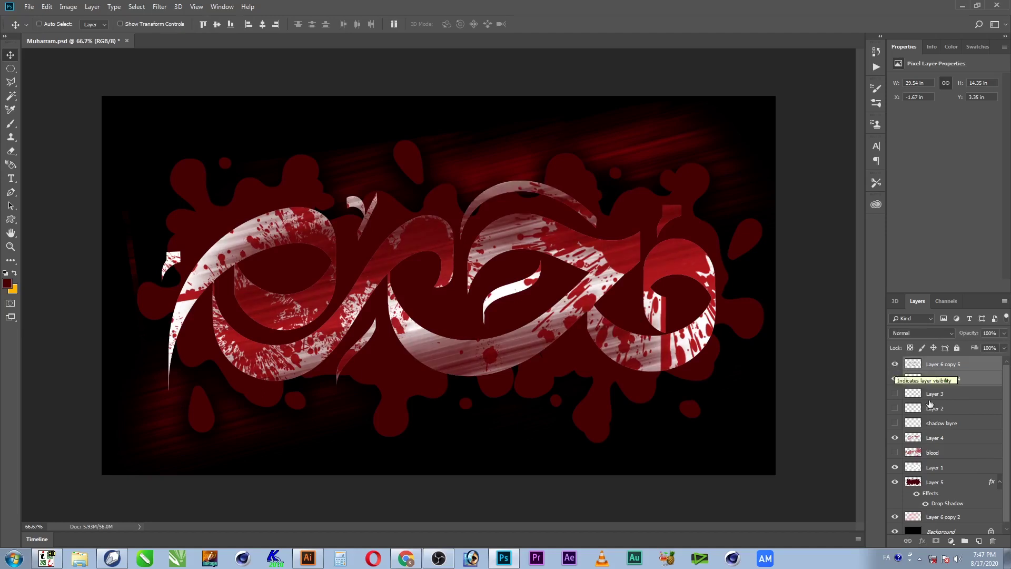
Add a drop shadow to the lettering layer in very dark red 220002, with distance 6 px, spread 29% and size 57 px.
double_click(971, 468)
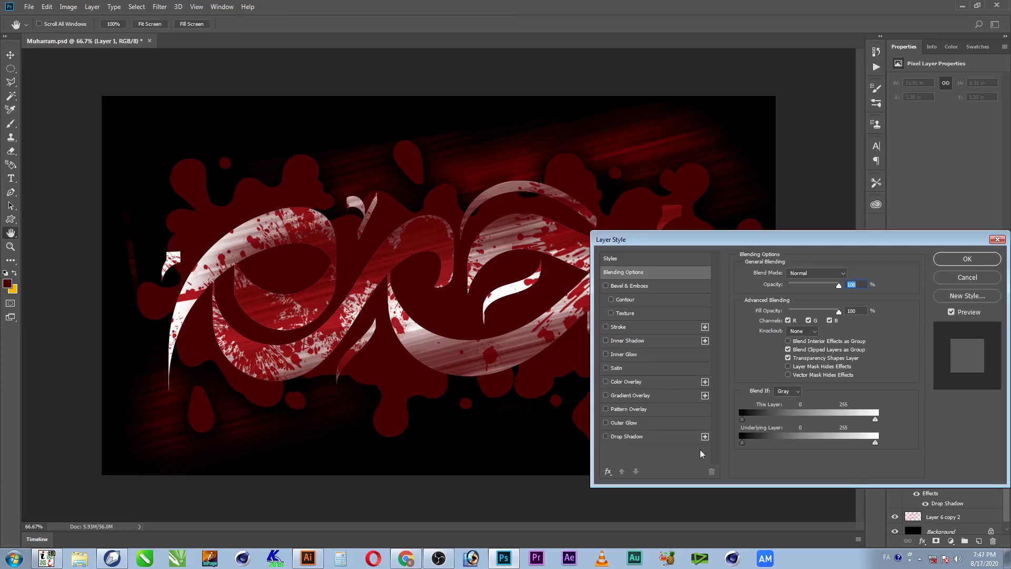
click(644, 439)
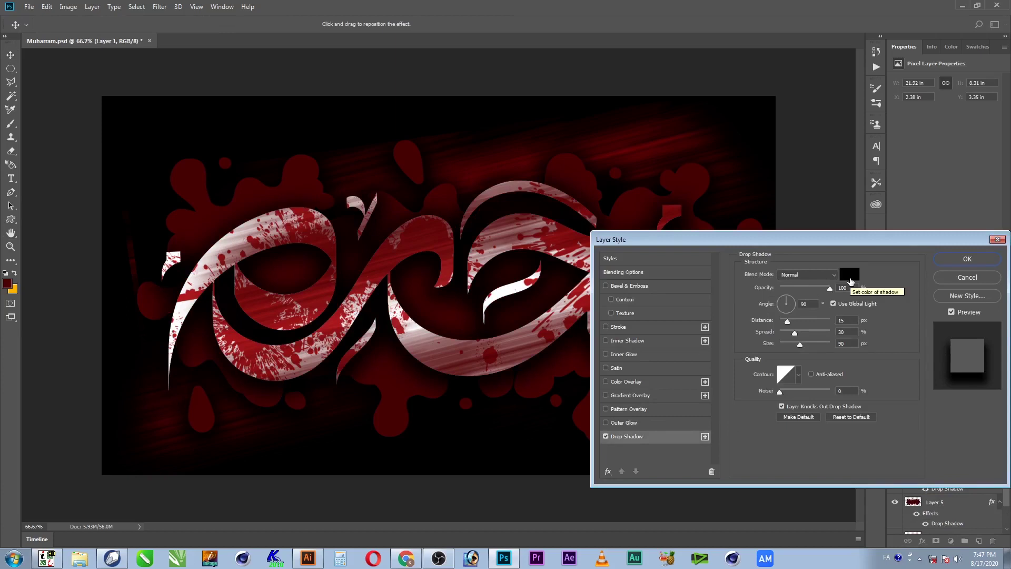
click(850, 278)
click(436, 171)
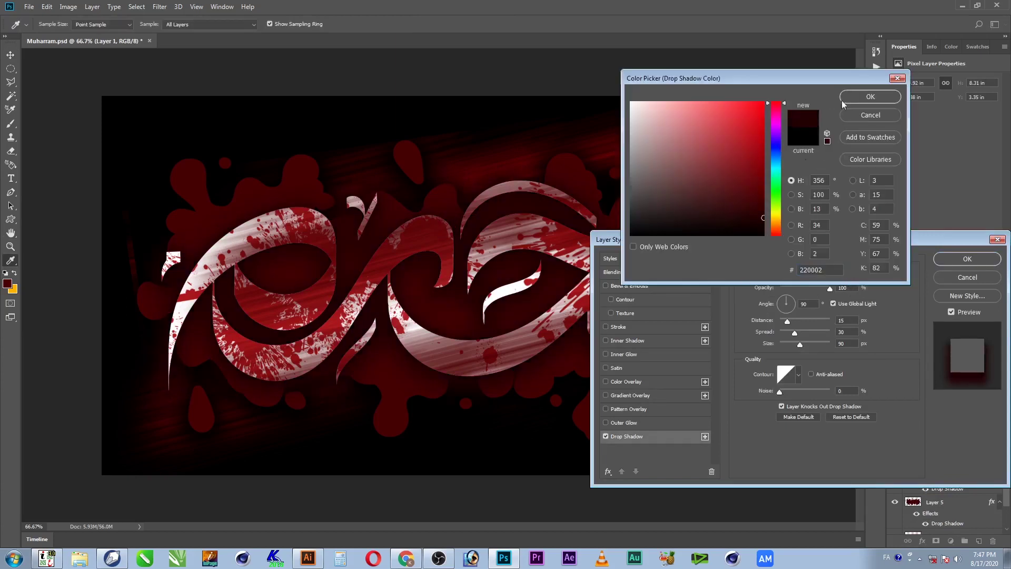
click(843, 100)
mouse_move(795, 335)
mouse_down()
mouse_move(783, 323)
mouse_move(795, 349)
mouse_up()
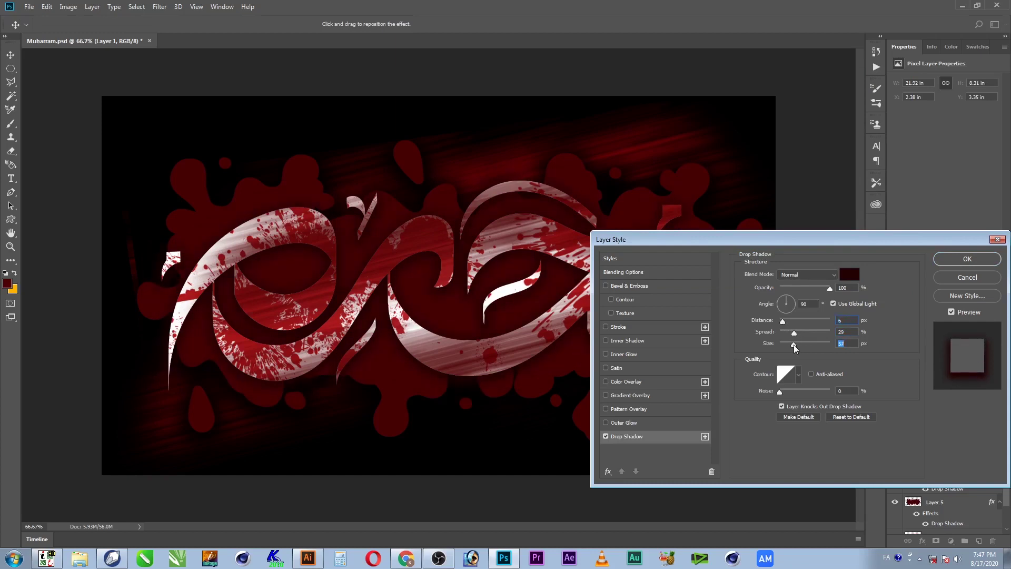
click(958, 261)
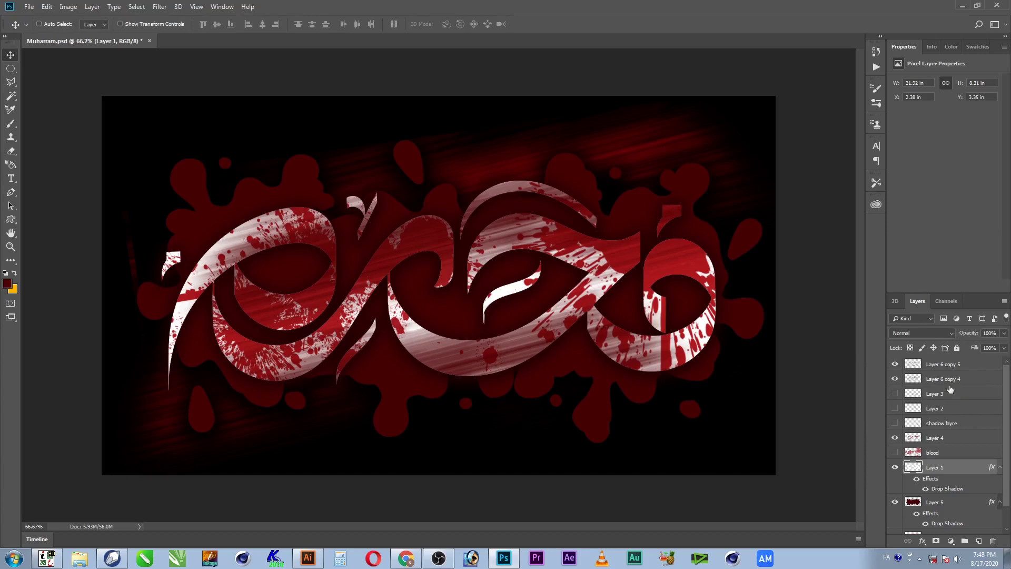
Duplicate the background red light streak layer and bring the copy in front of the dark red splashes.
click(946, 368)
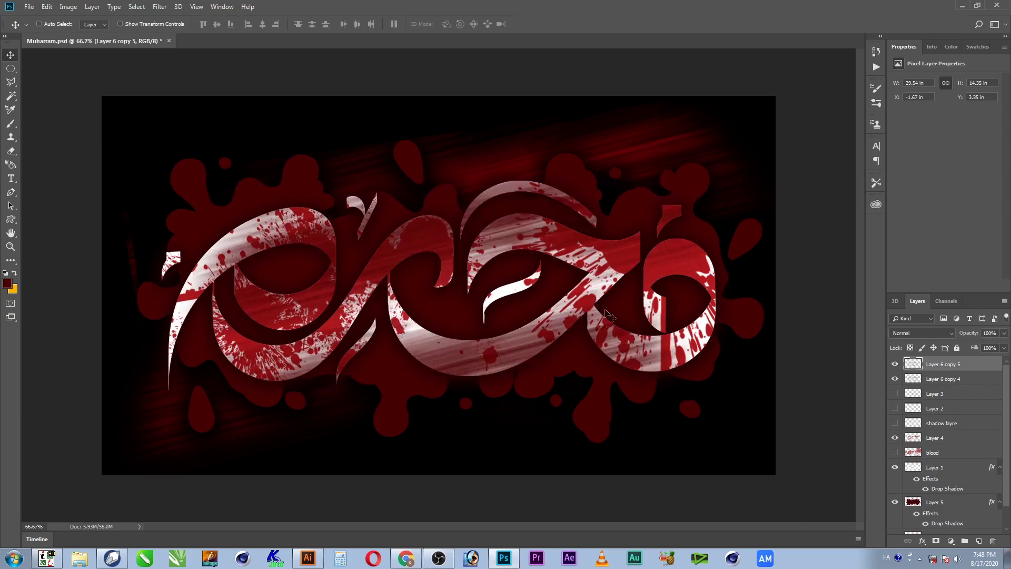
right_click(668, 132)
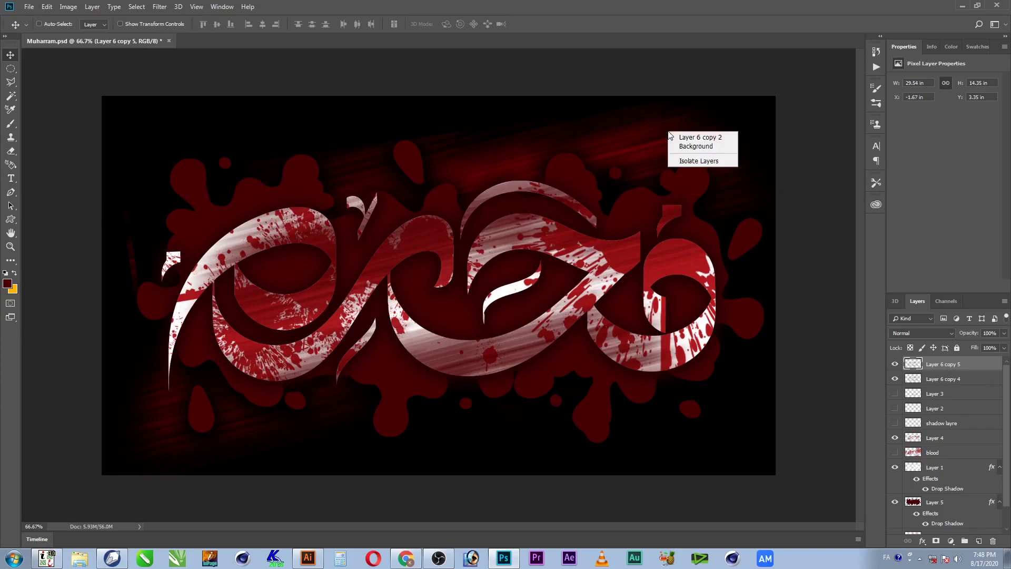
click(688, 138)
drag(670, 134, 726, 206)
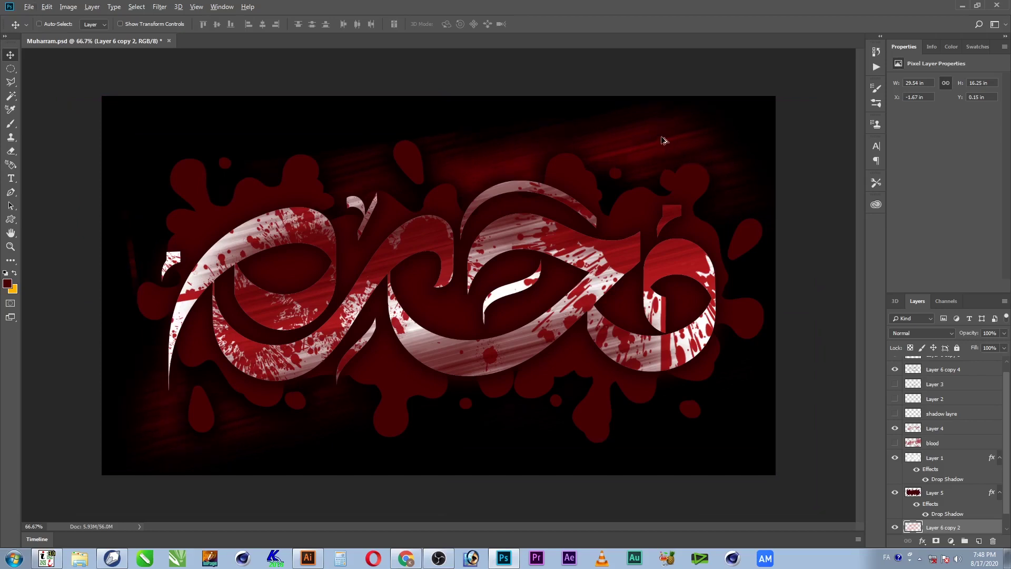
right_click(960, 527)
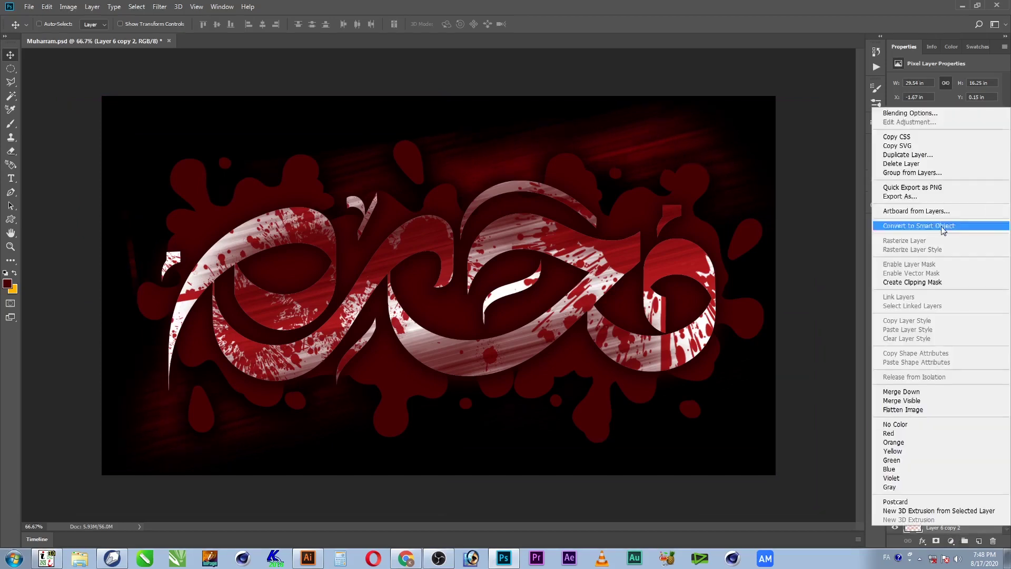
click(928, 160)
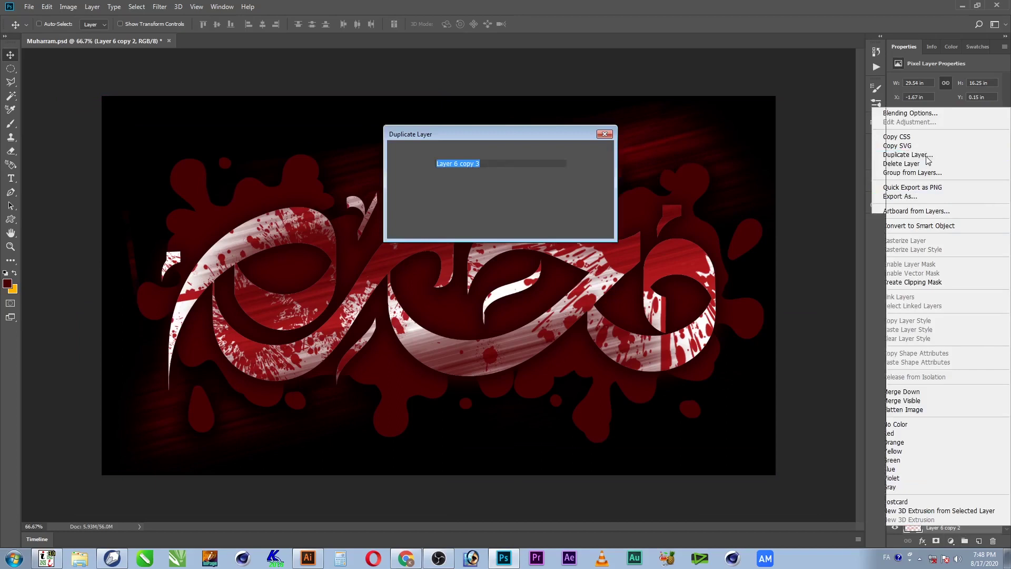
click(592, 156)
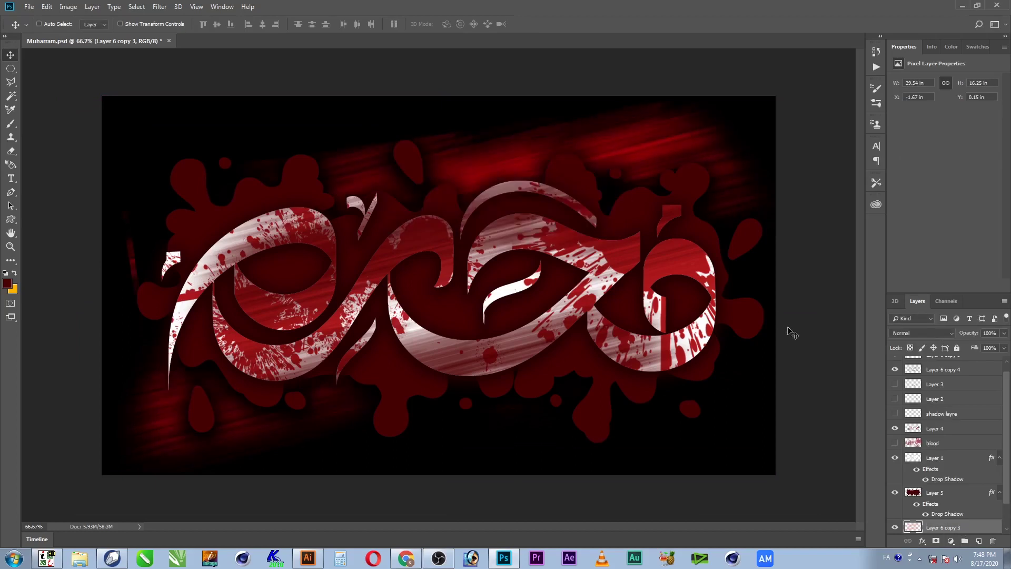
key(ctrl+bracketright)
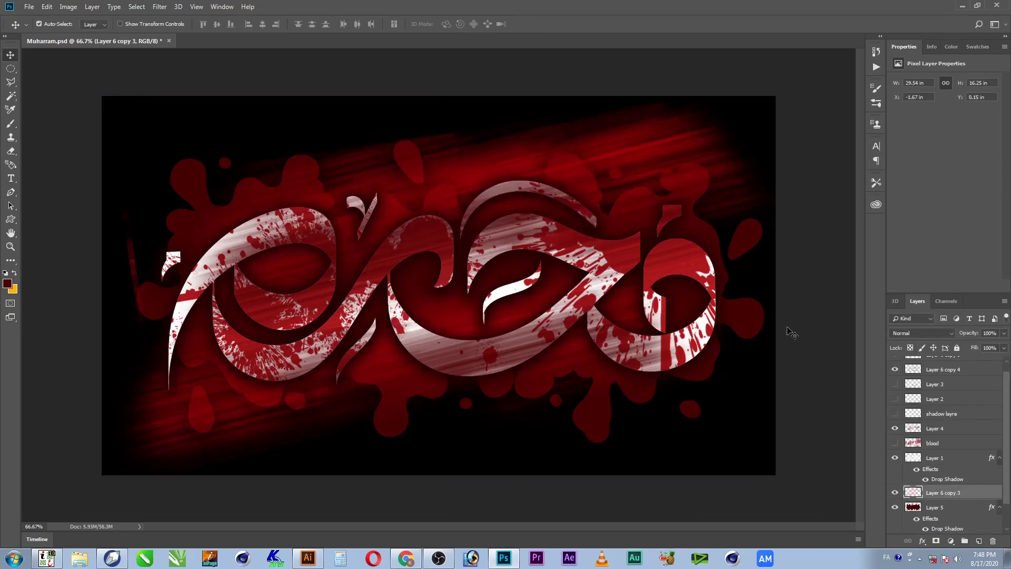
Flip the streak copy horizontally.
key(ctrl+t)
right_click(439, 322)
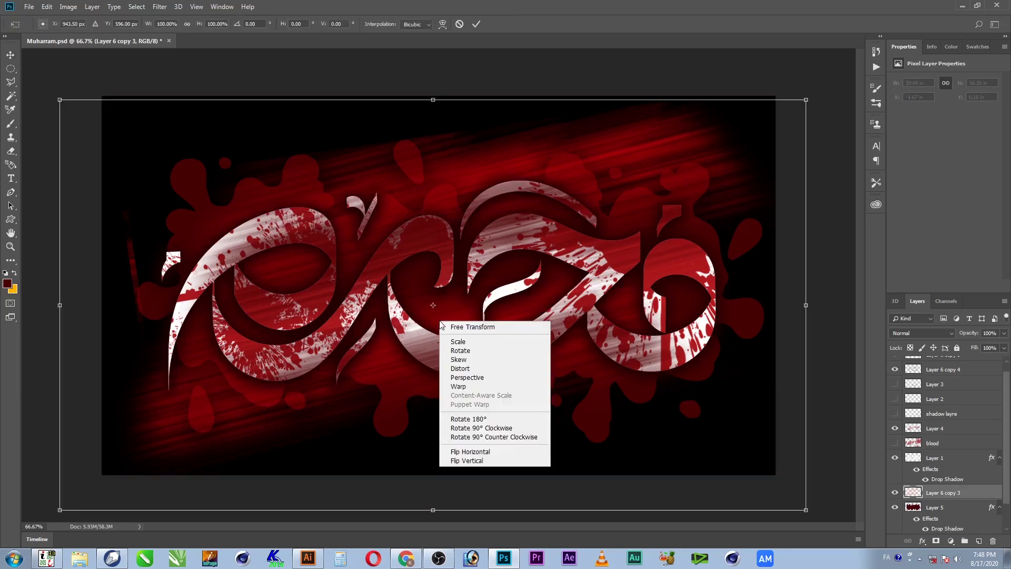
click(503, 451)
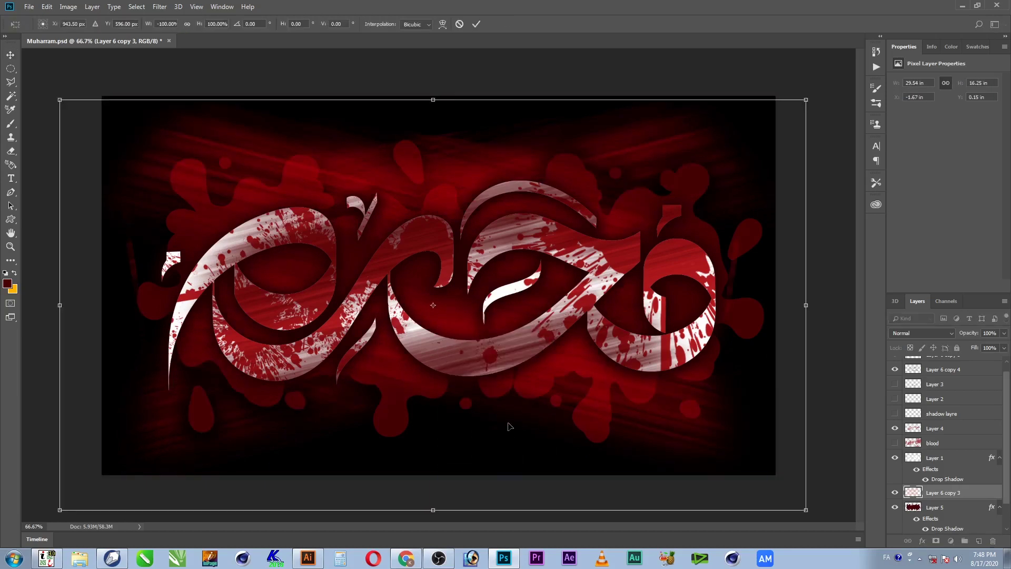
key(Return)
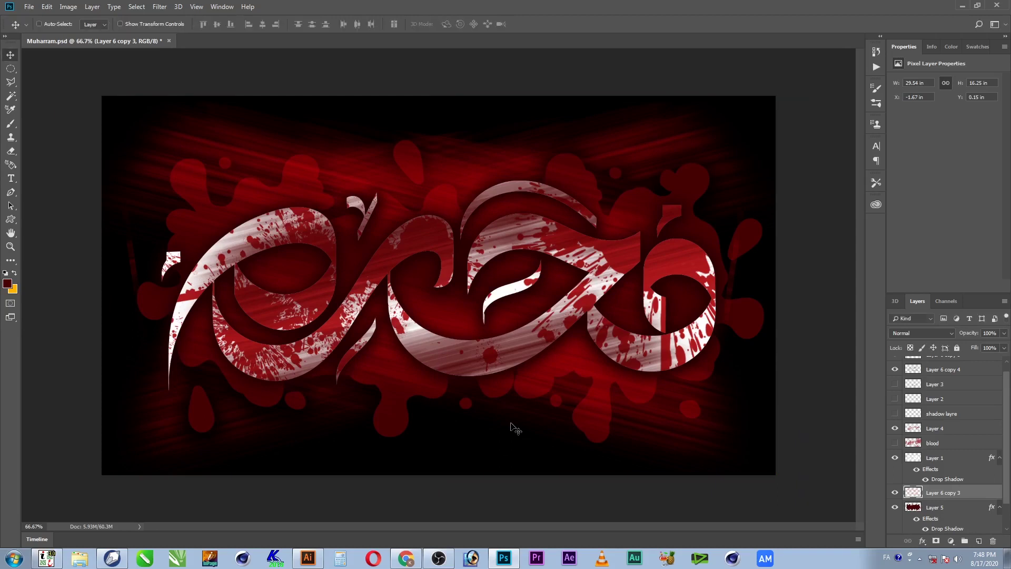
Trim the flipped streak copy to the outline of the dark red splashes and deselect.
ctrl+click(913, 508)
key(ctrl+shift+i)
key(Delete)
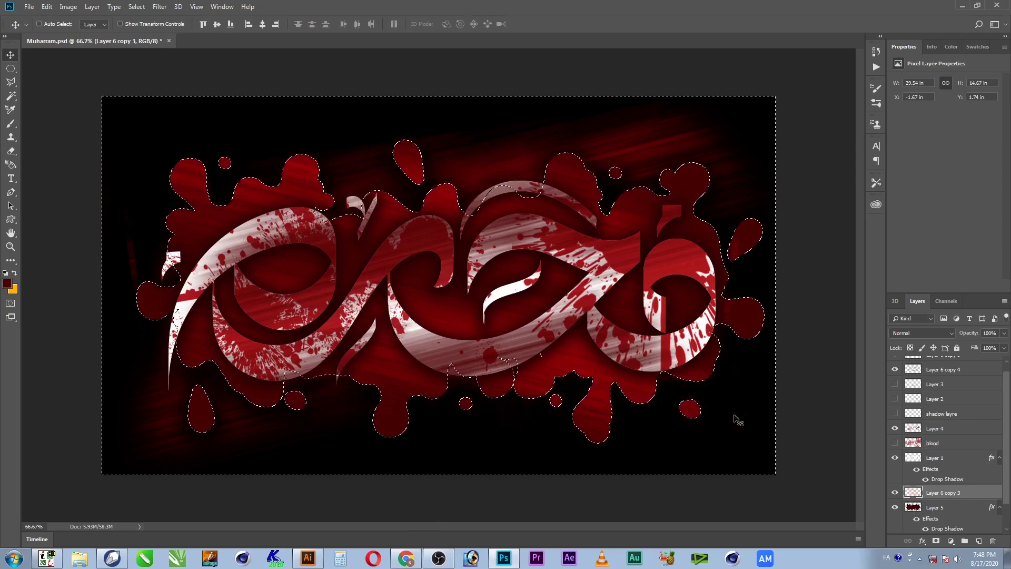
key(ctrl+d)
Hide the topmost dark streak copy over the lettering to lighten the shading.
right_click(510, 236)
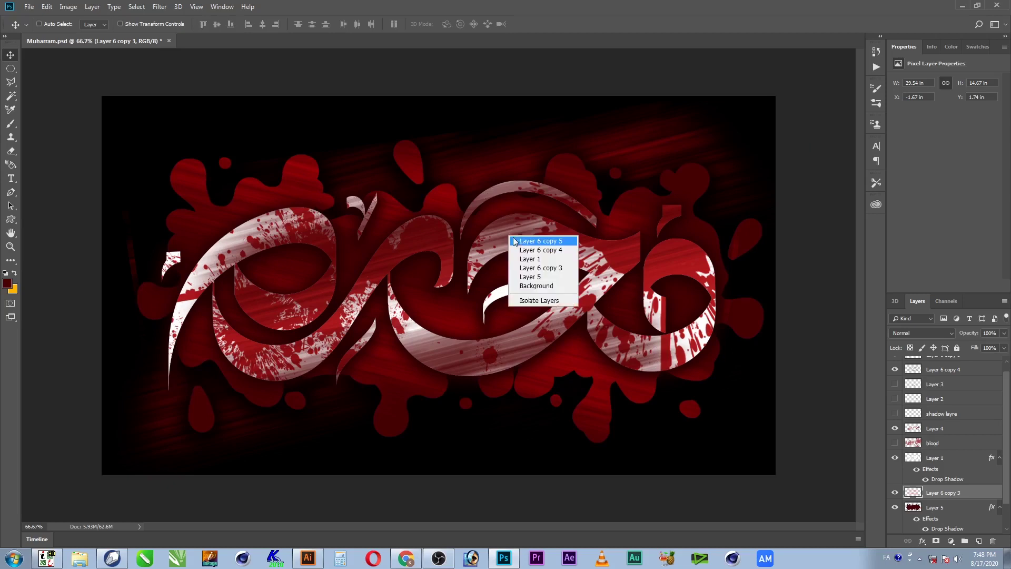
click(522, 239)
click(896, 365)
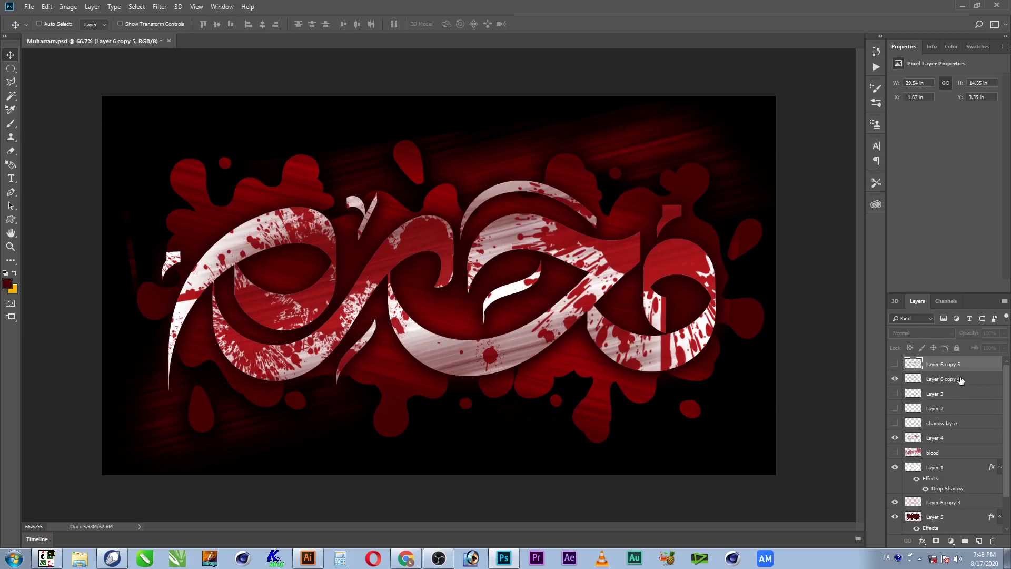
click(975, 505)
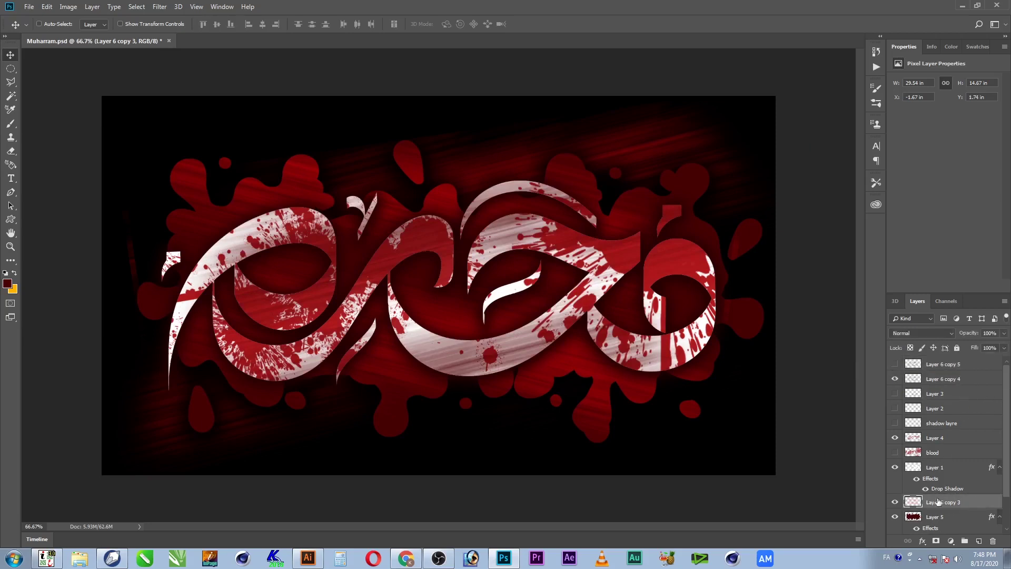
ctrl+click(915, 502)
scroll(933, 505, down, 2)
ctrl+click(911, 513)
key(ctrl+d)
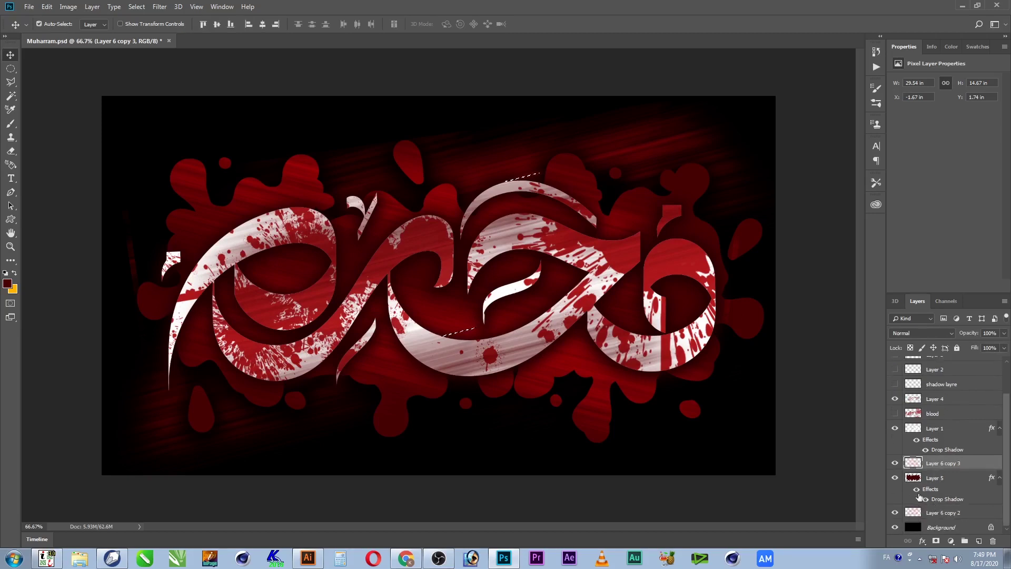
Apply an amber-yellow color overlay at 100% opacity to the lettering layer.
scroll(929, 503, up, 1)
click(982, 447)
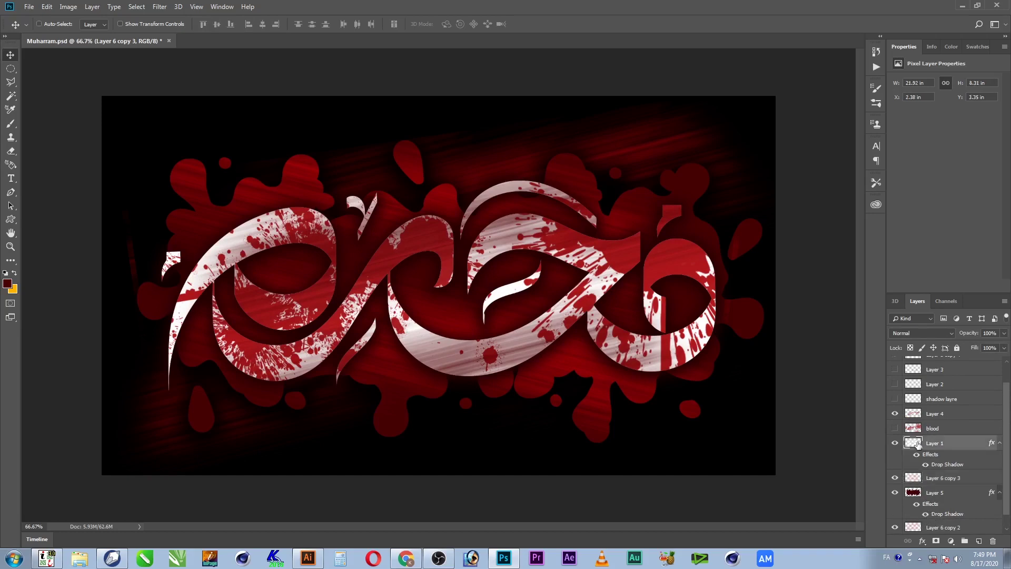
double_click(982, 447)
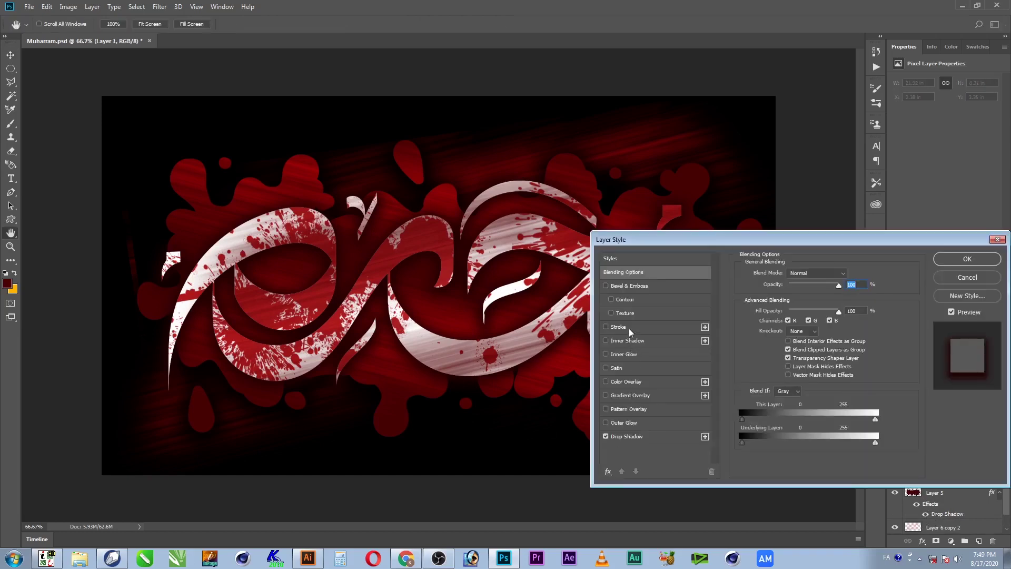
click(630, 383)
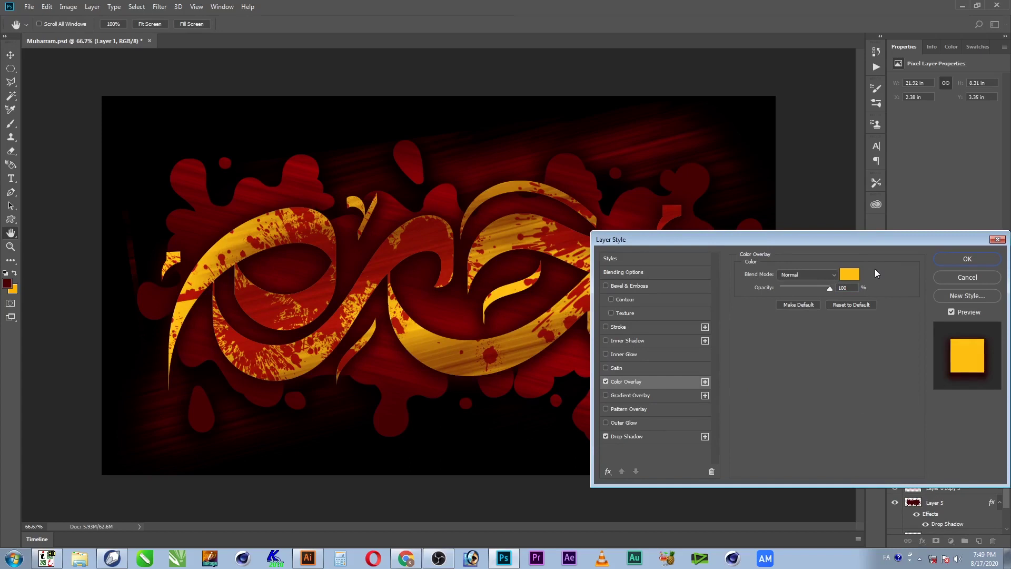
click(962, 261)
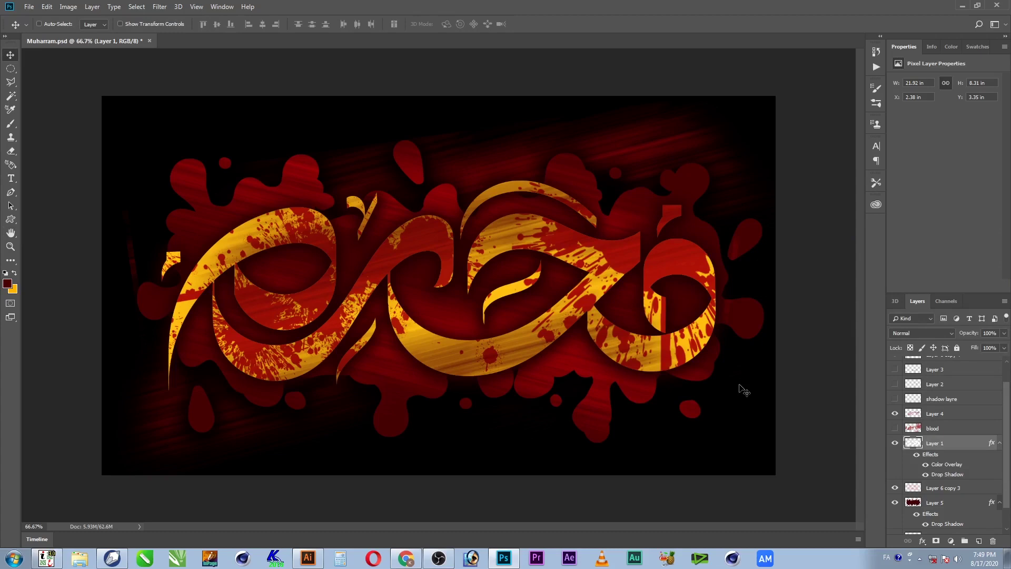
Add a pattern overlay to the lettering layer, using the grey camouflage-like pattern.
double_click(993, 445)
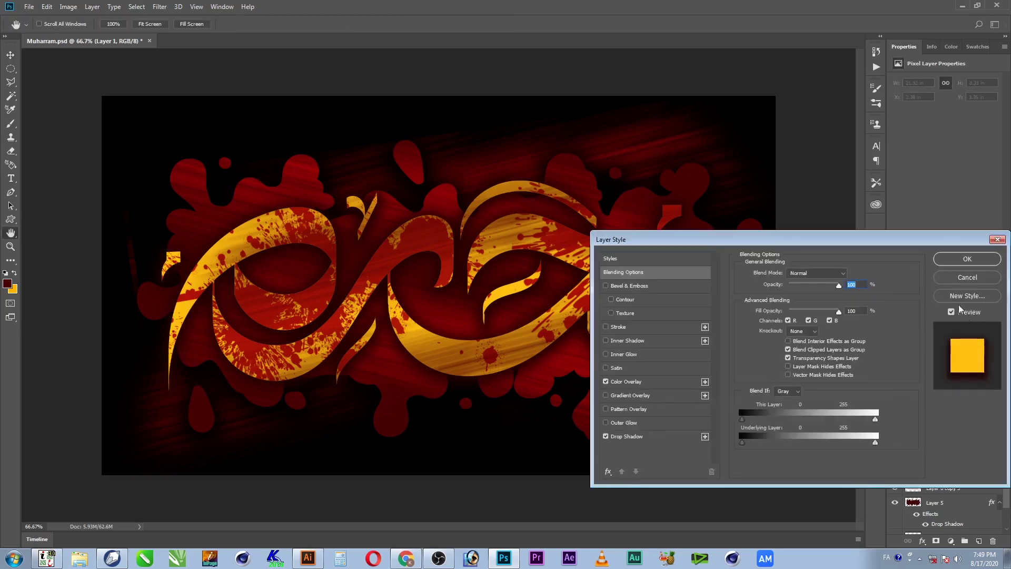
click(629, 394)
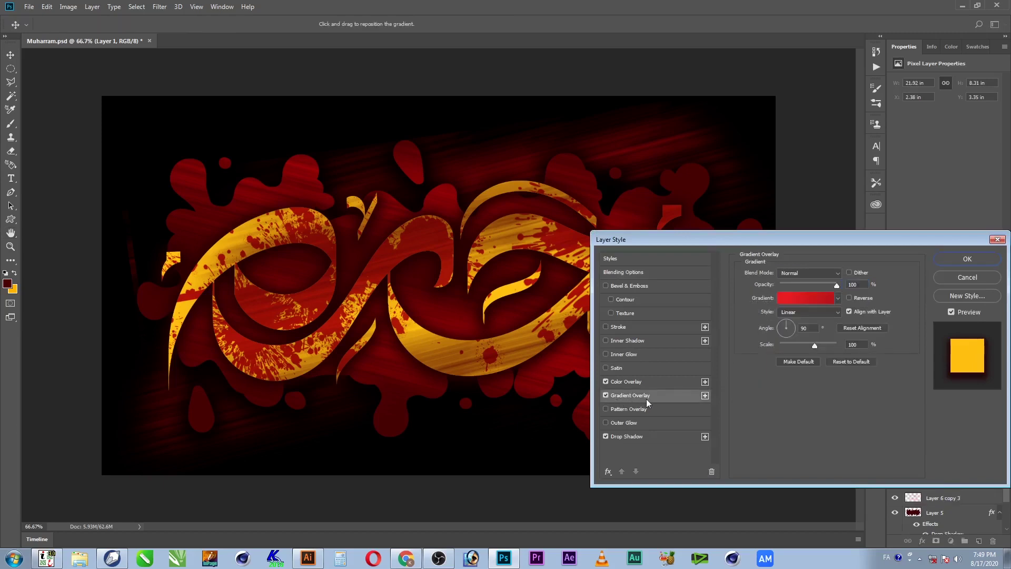
click(606, 396)
click(642, 414)
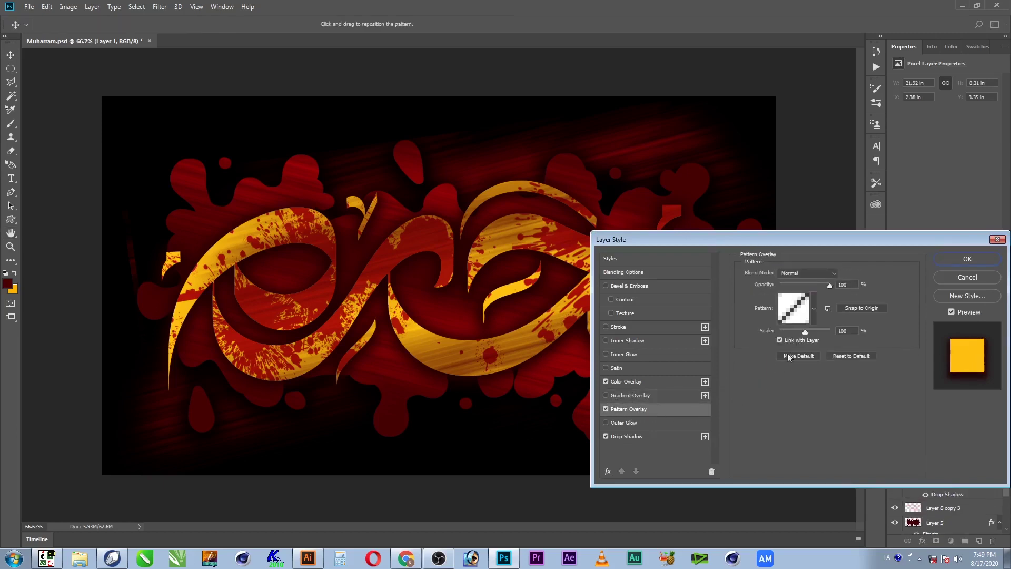
click(813, 310)
click(827, 358)
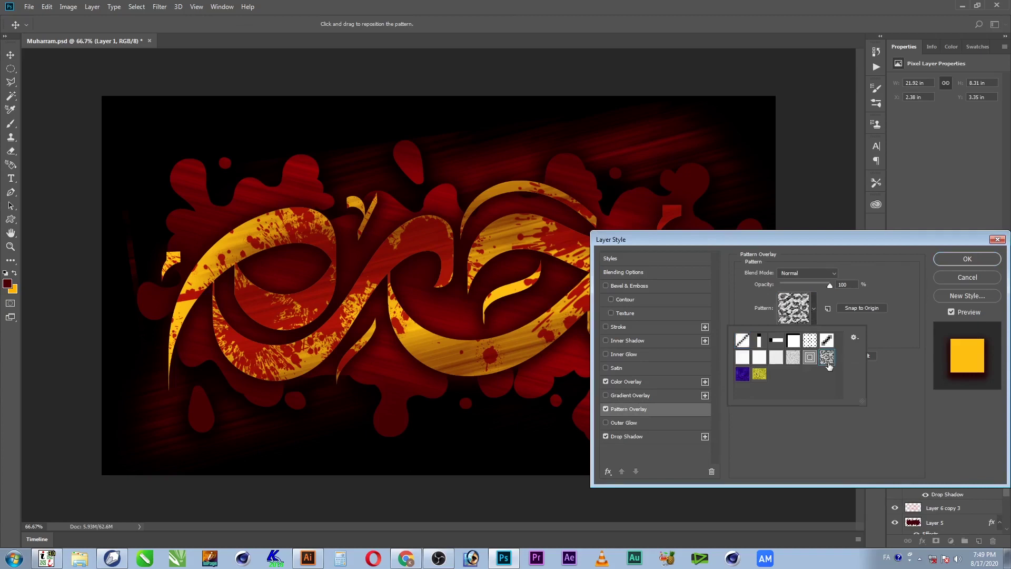
click(890, 349)
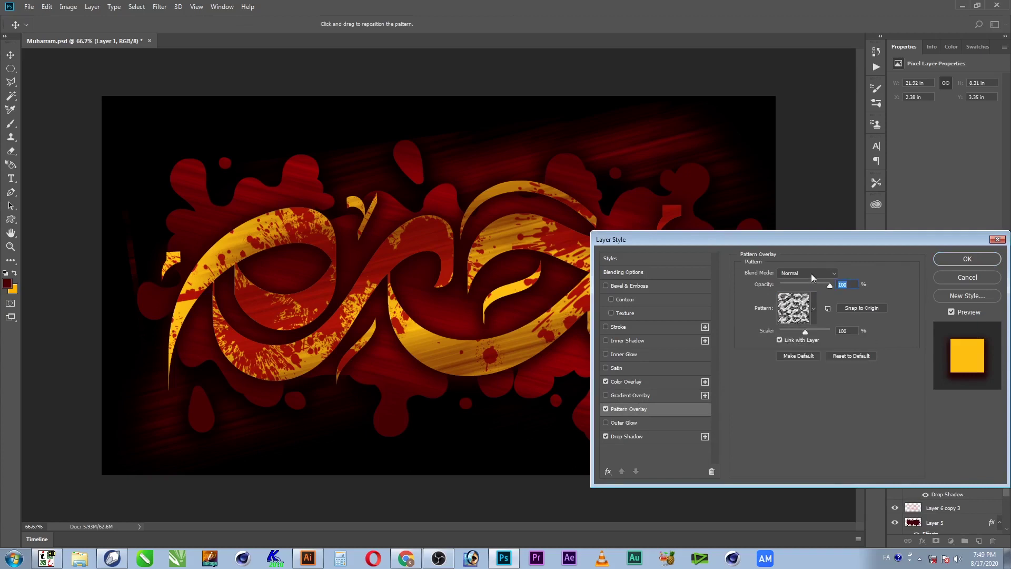
Set the lettering's color overlay blend mode to Overlay after trying Darken.
click(646, 382)
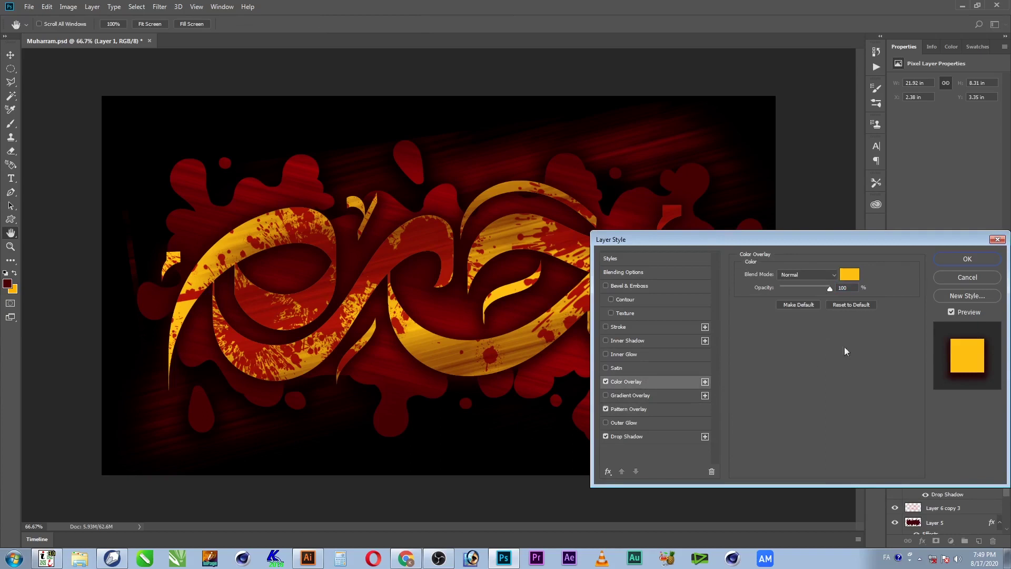
click(823, 276)
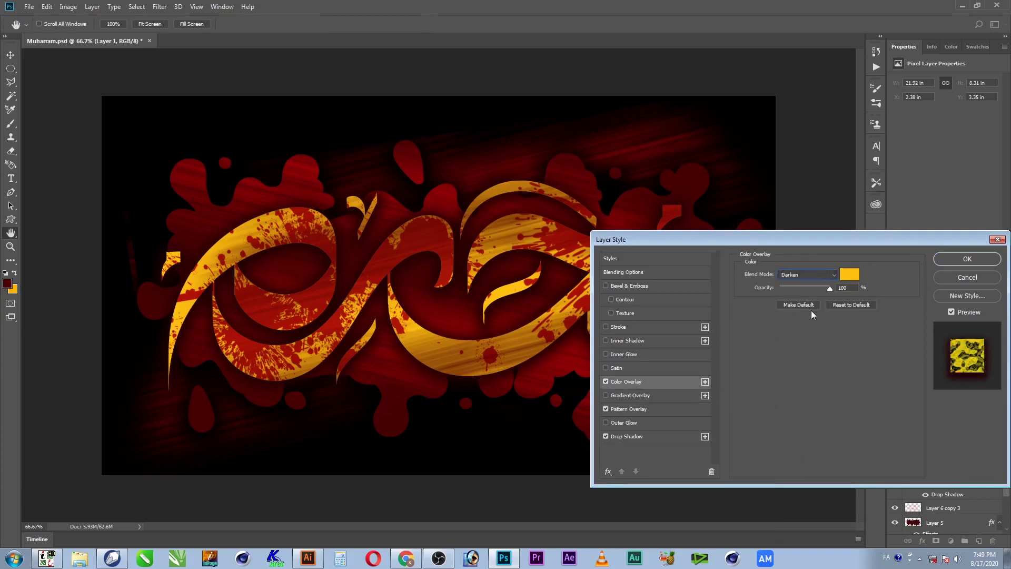
click(811, 310)
click(817, 275)
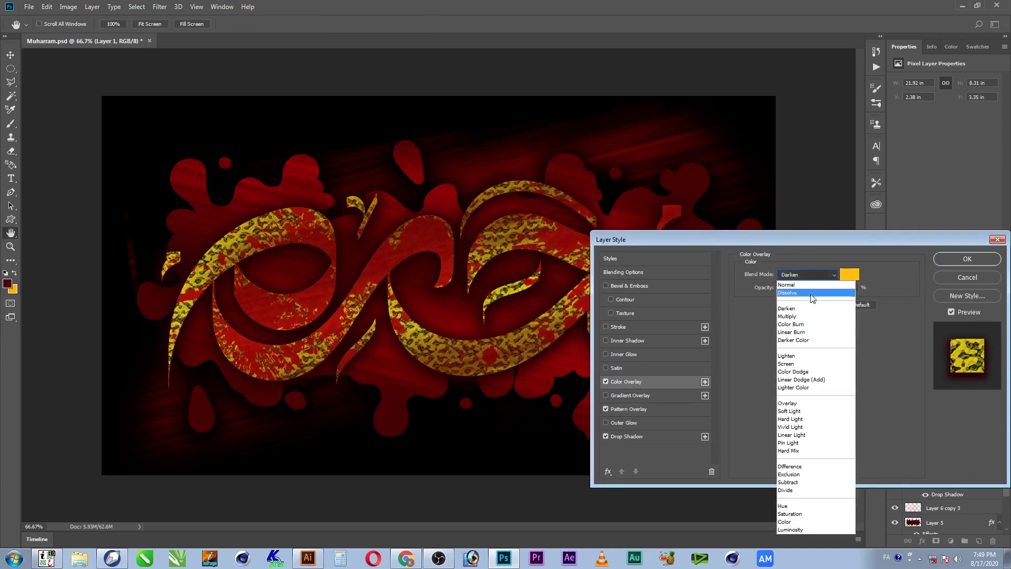
click(801, 403)
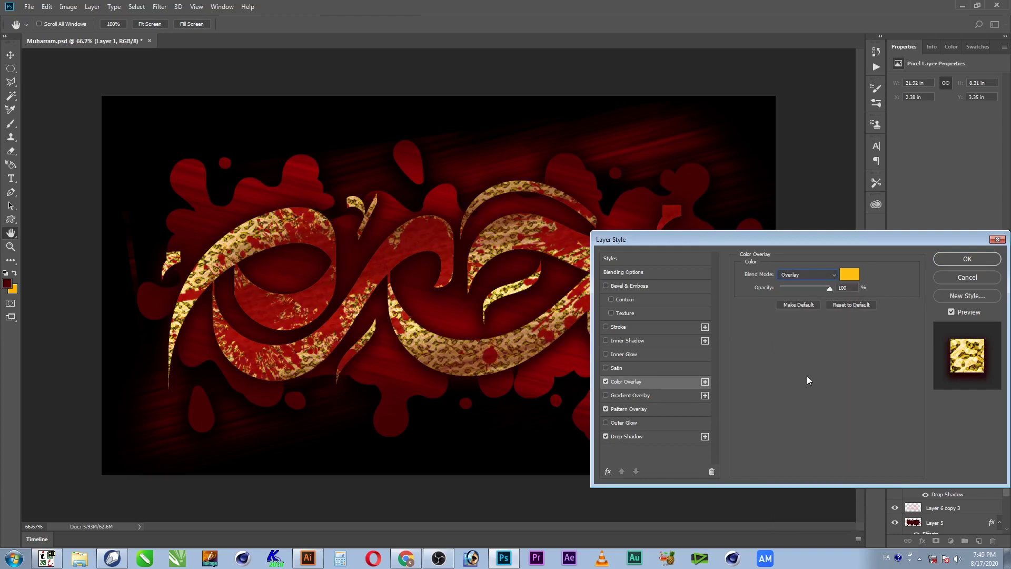
Try a lower opacity for the lettering's pattern overlay, and turn the pattern overlay off.
click(631, 410)
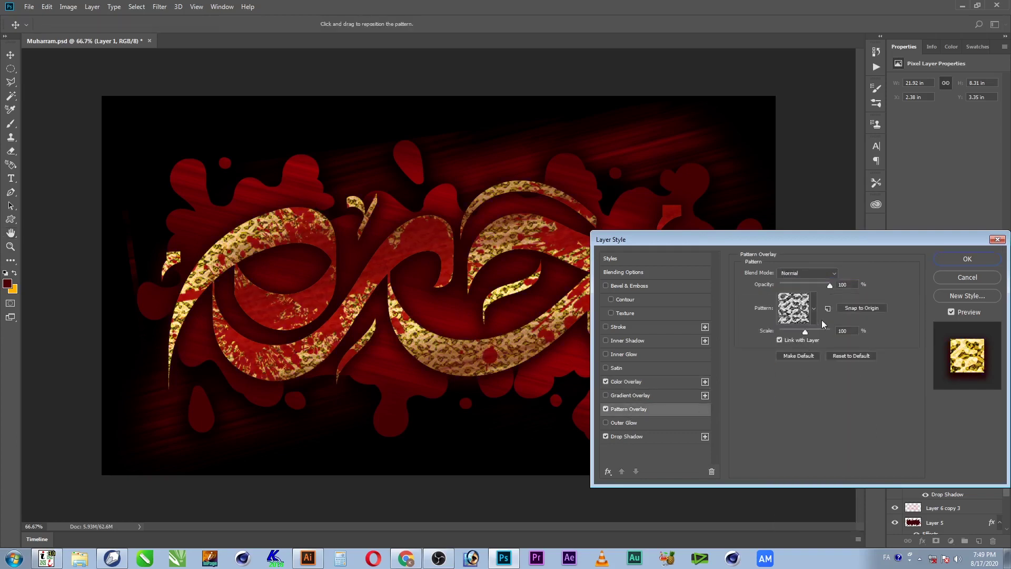
drag(832, 287, 804, 286)
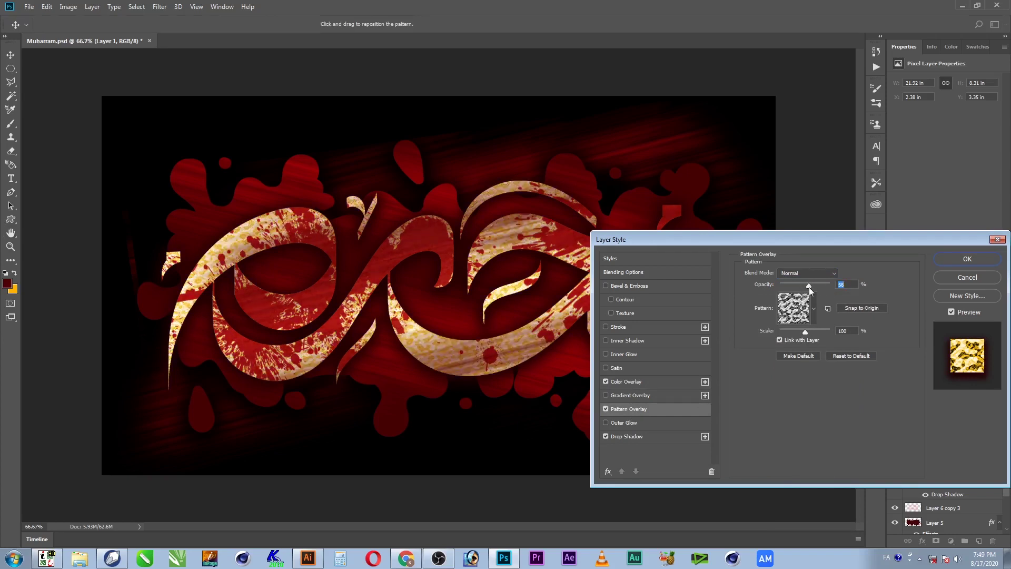
click(606, 409)
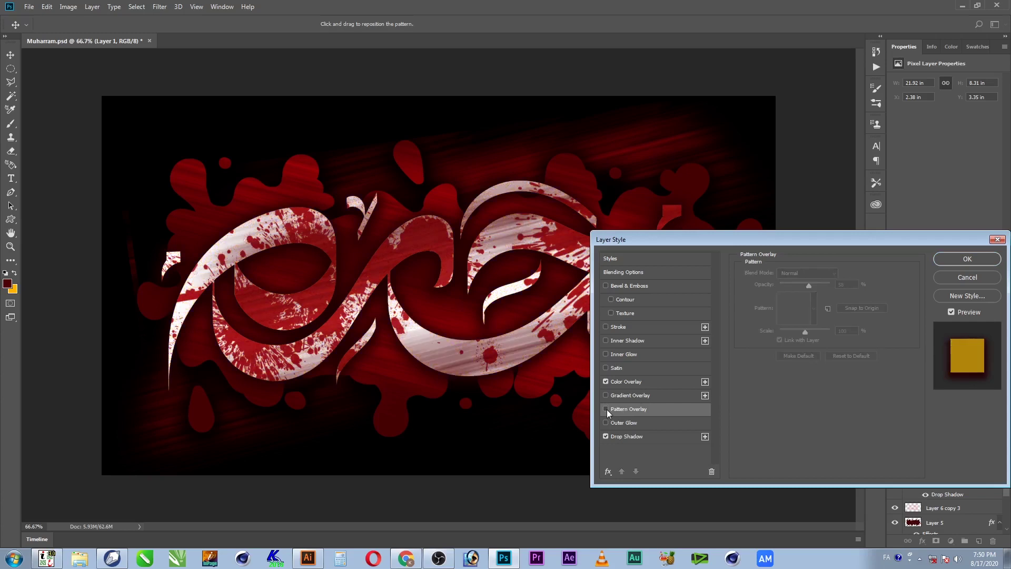
Set the lettering's color overlay blend mode to Normal and apply the layer style.
click(629, 381)
click(808, 275)
click(811, 286)
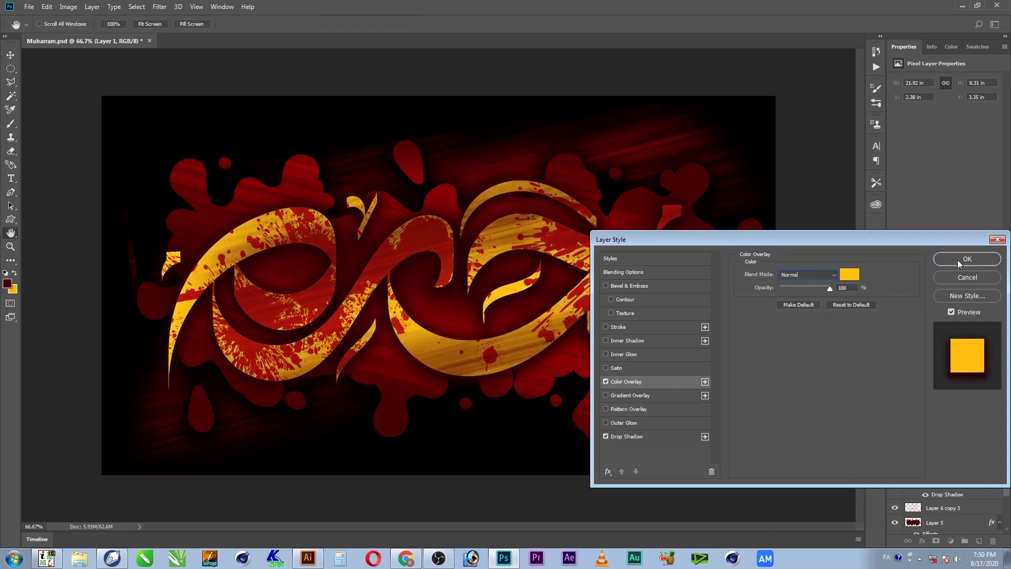
click(968, 259)
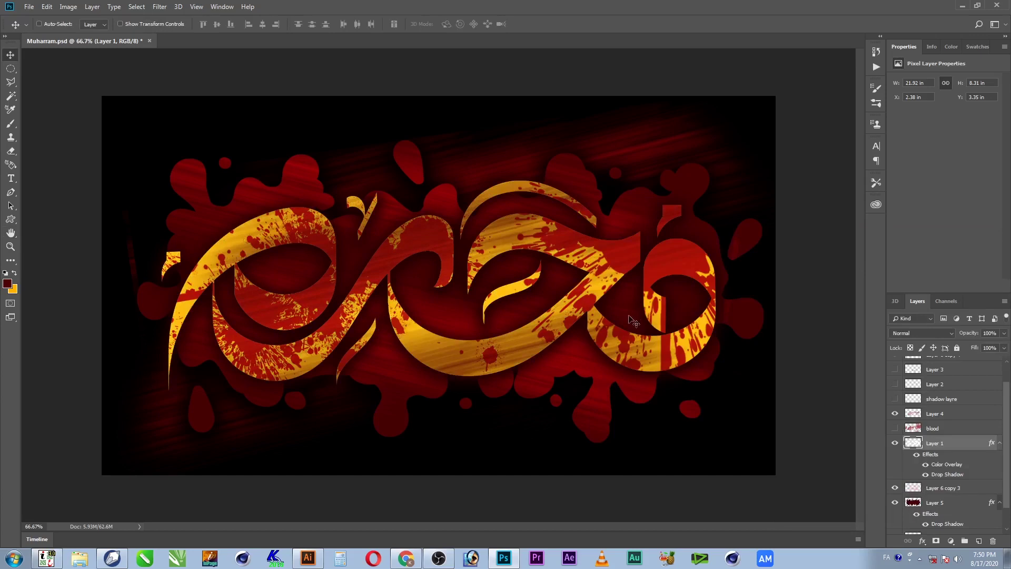
Add a black outside stroke of 3 px to the lettering layer, Layer 1.
double_click(987, 446)
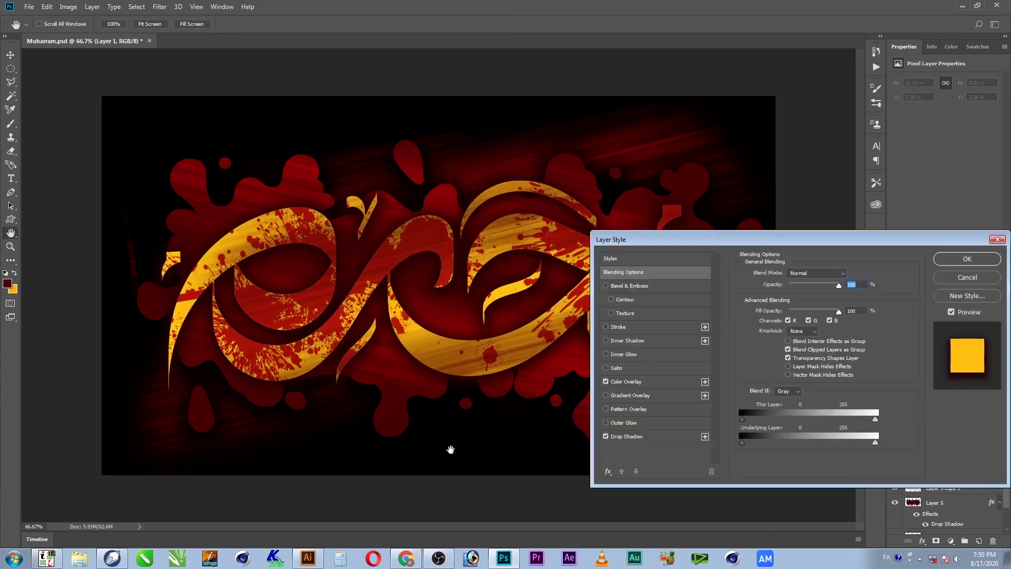
click(619, 327)
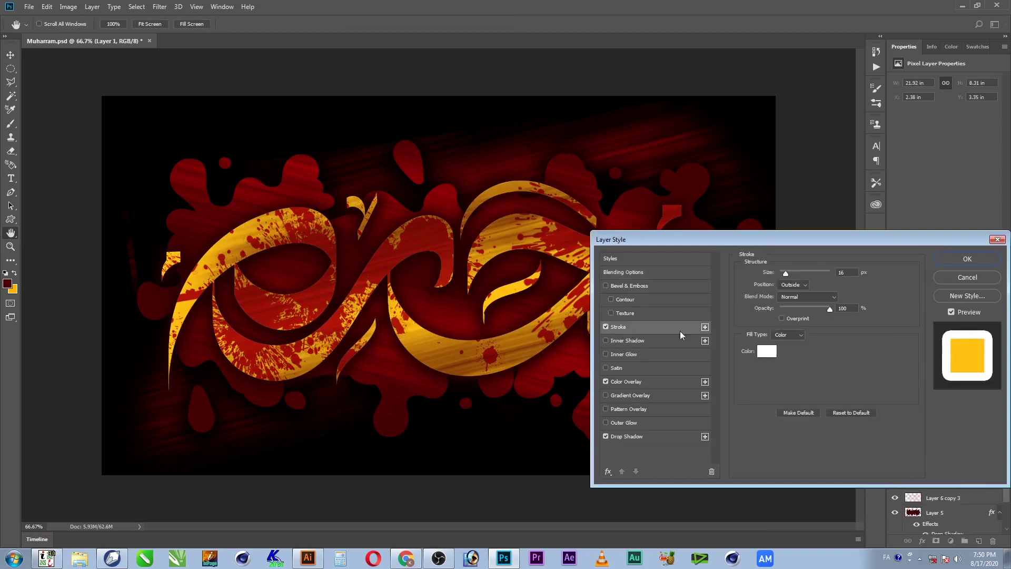
click(767, 352)
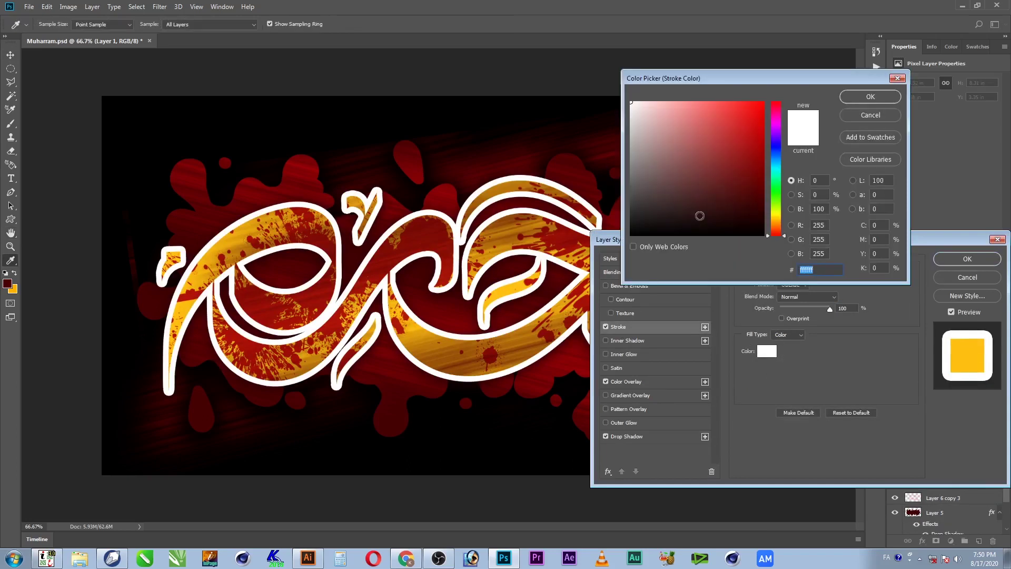
drag(700, 216, 765, 236)
click(844, 100)
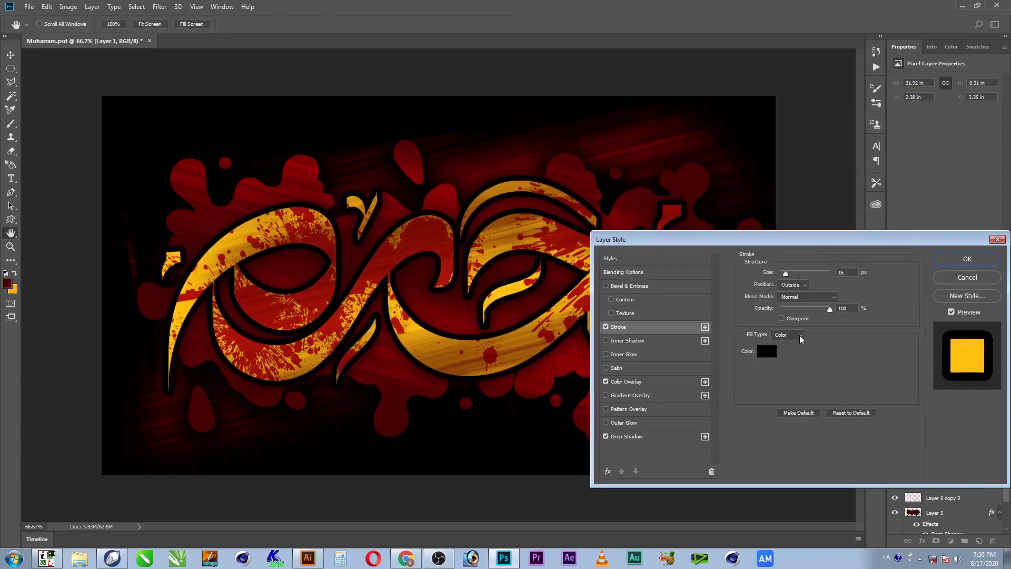
drag(786, 275, 782, 272)
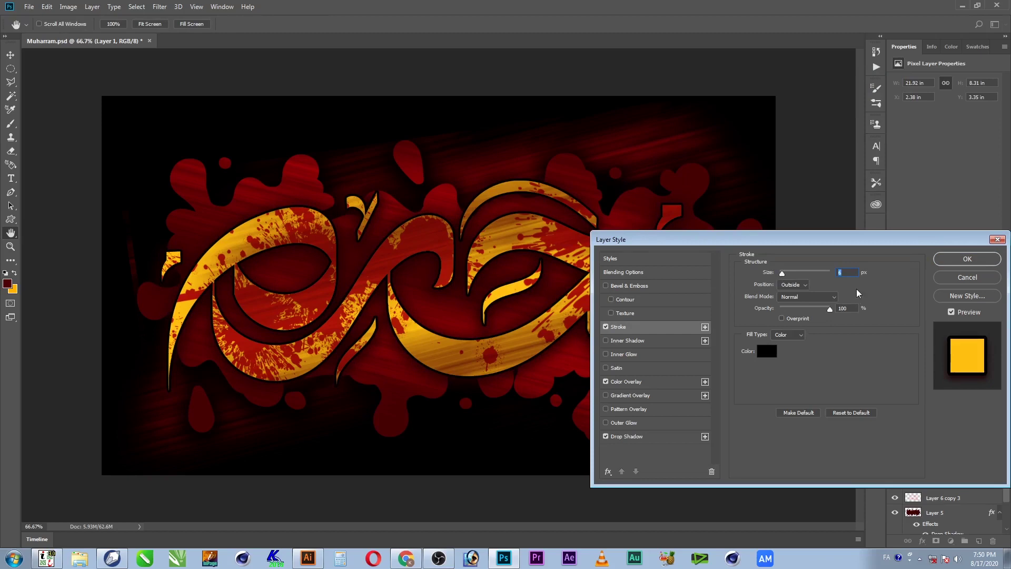
text(3)
key(Tab)
click(968, 259)
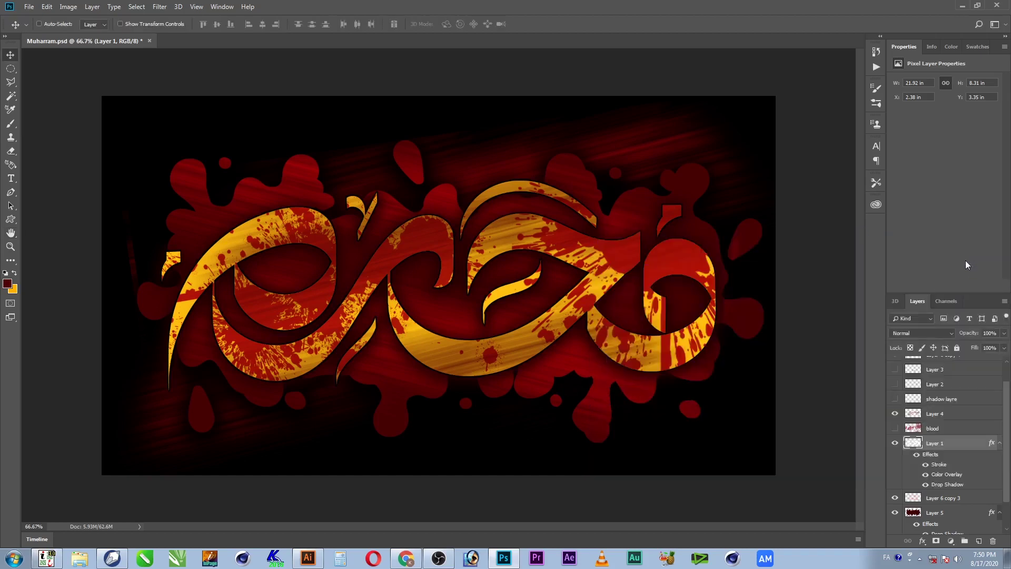
Add an inner glow to the lettering layer in the red color b10000.
double_click(992, 452)
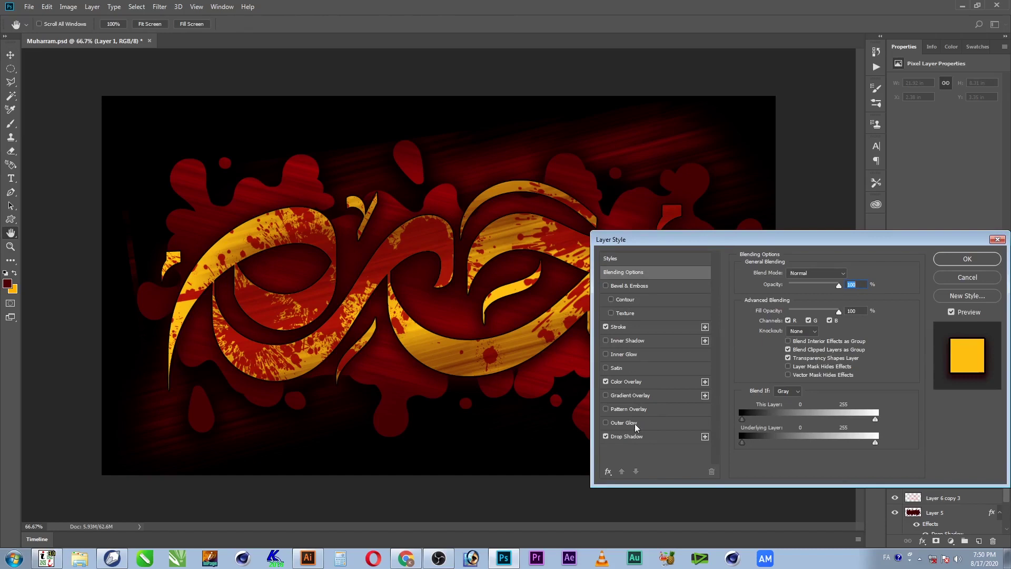
click(637, 355)
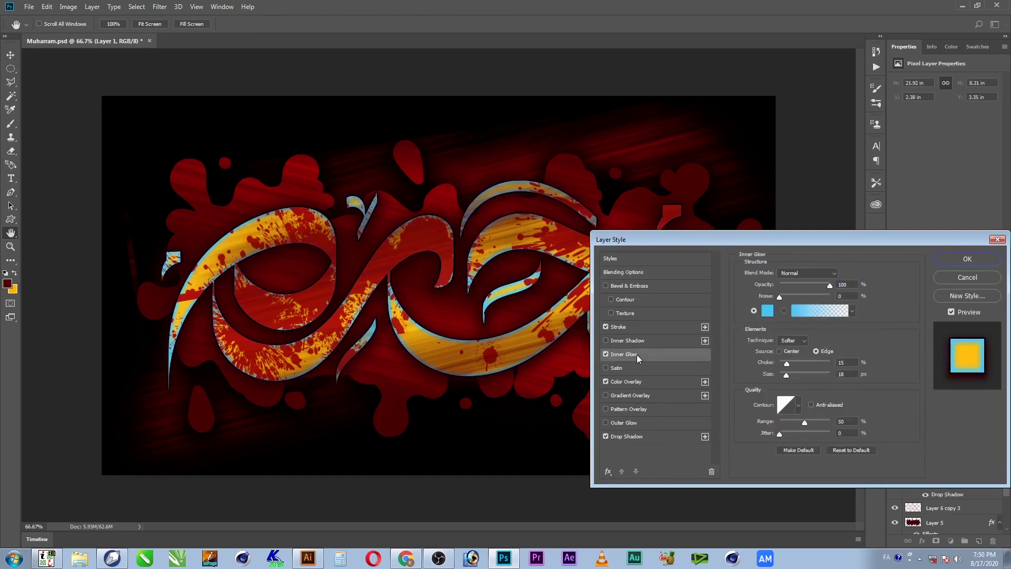
click(768, 311)
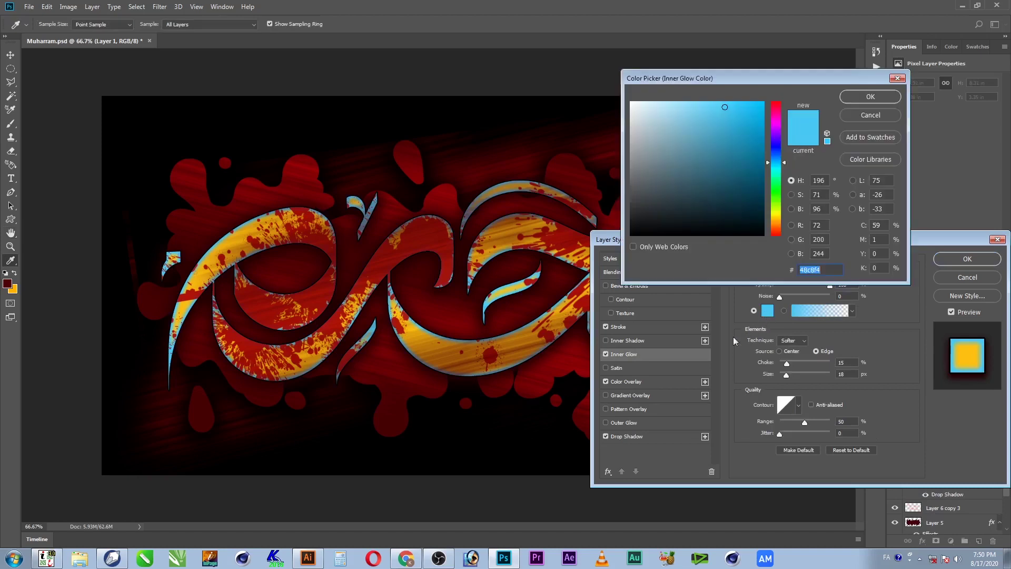
drag(777, 226, 775, 254)
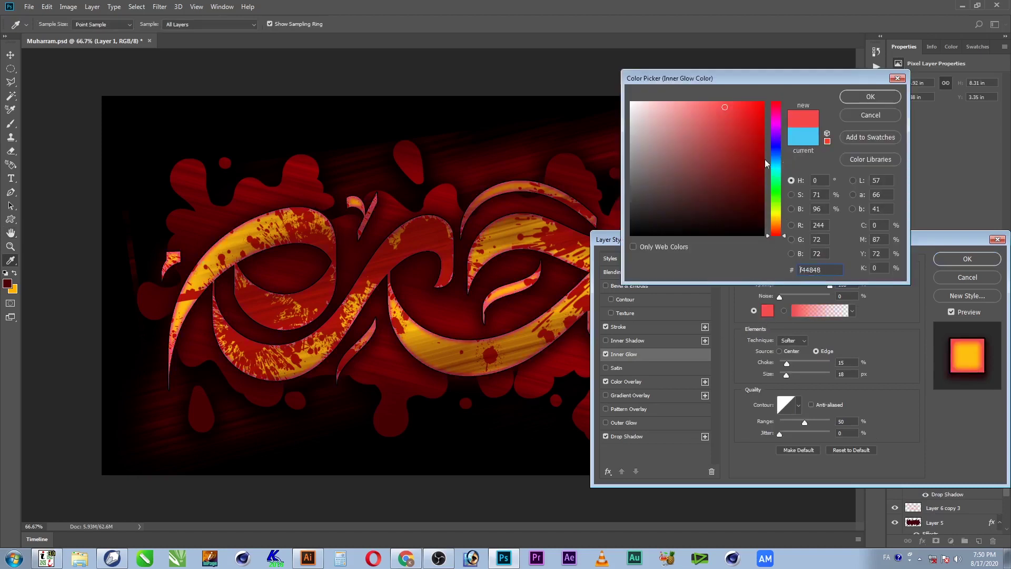
drag(744, 130, 764, 143)
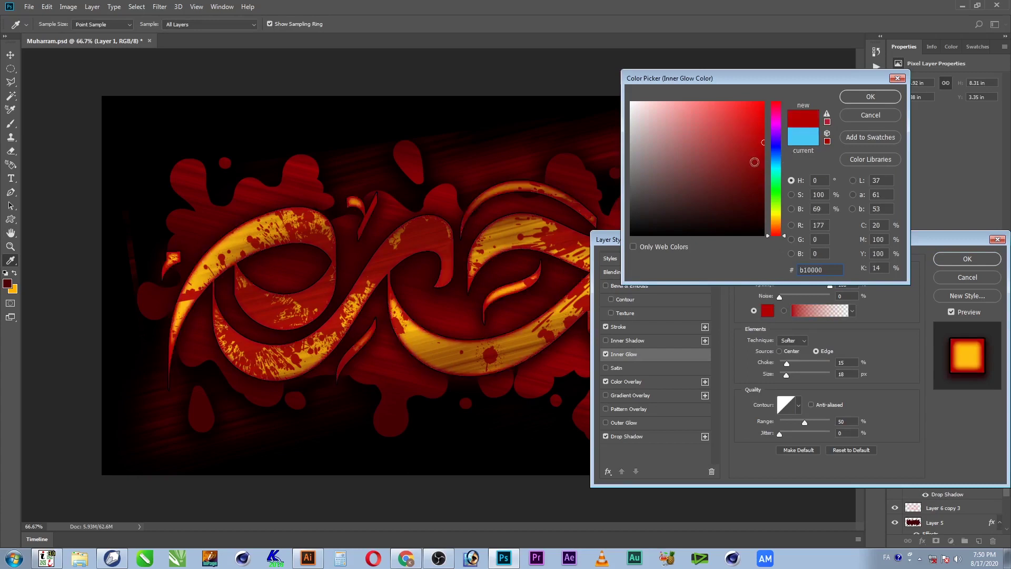
click(853, 100)
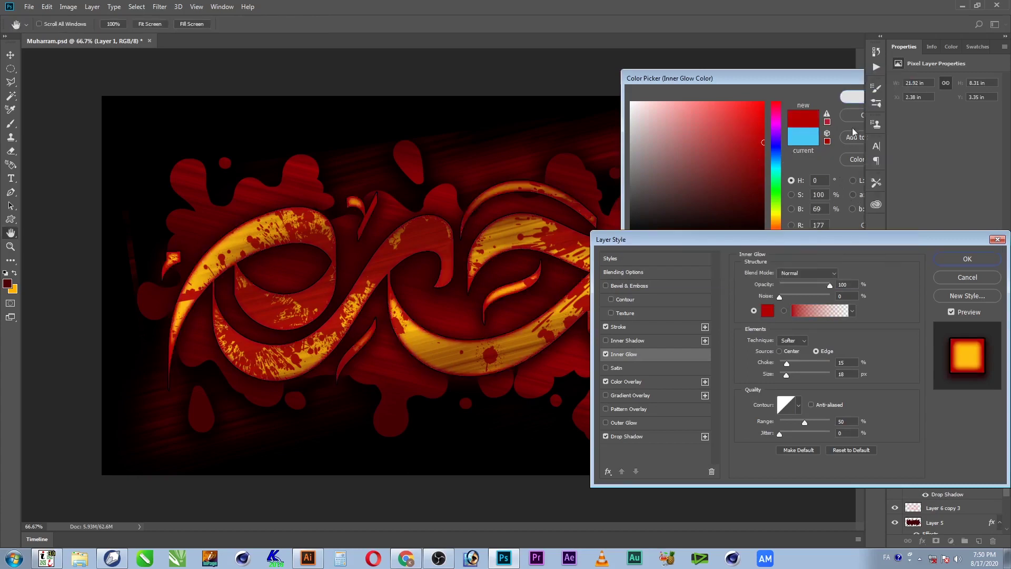
Set the lettering's inner glow choke to 1%, its size to 51 px and its color to dark red 690000.
mouse_move(788, 365)
mouse_down()
mouse_move(799, 365)
mouse_move(793, 376)
mouse_move(790, 364)
mouse_move(780, 369)
mouse_up()
click(767, 310)
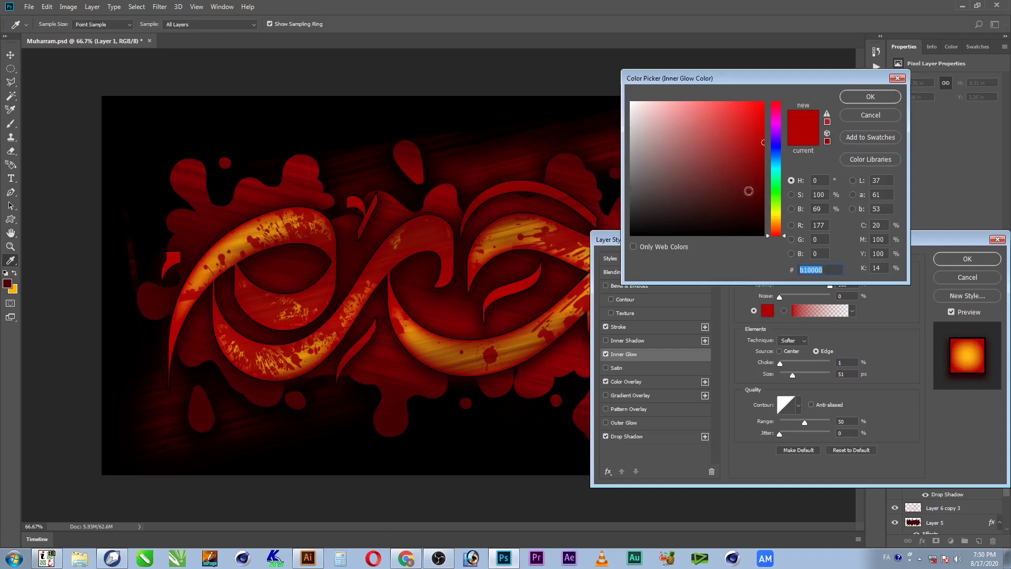
text(690000)
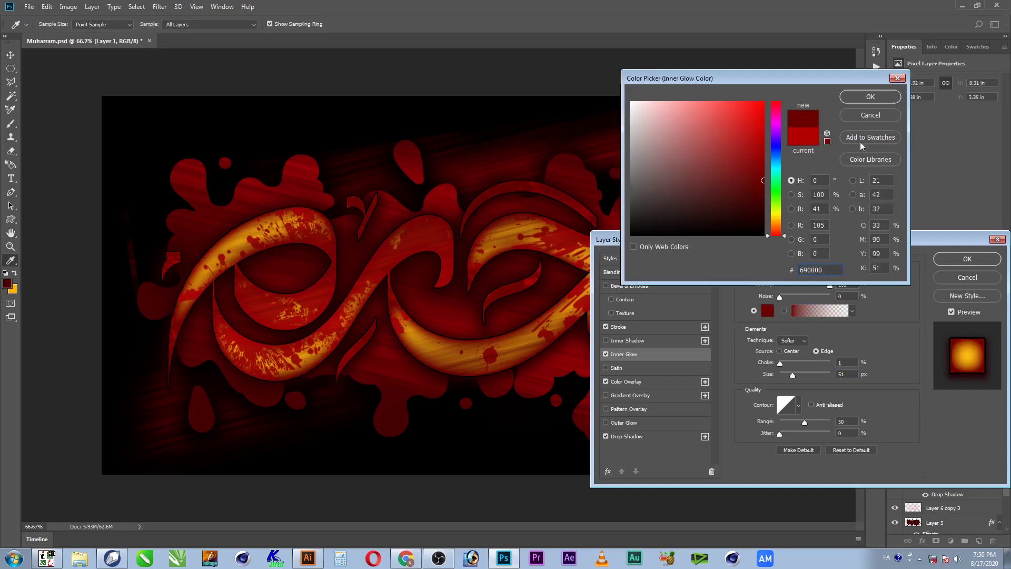
click(876, 100)
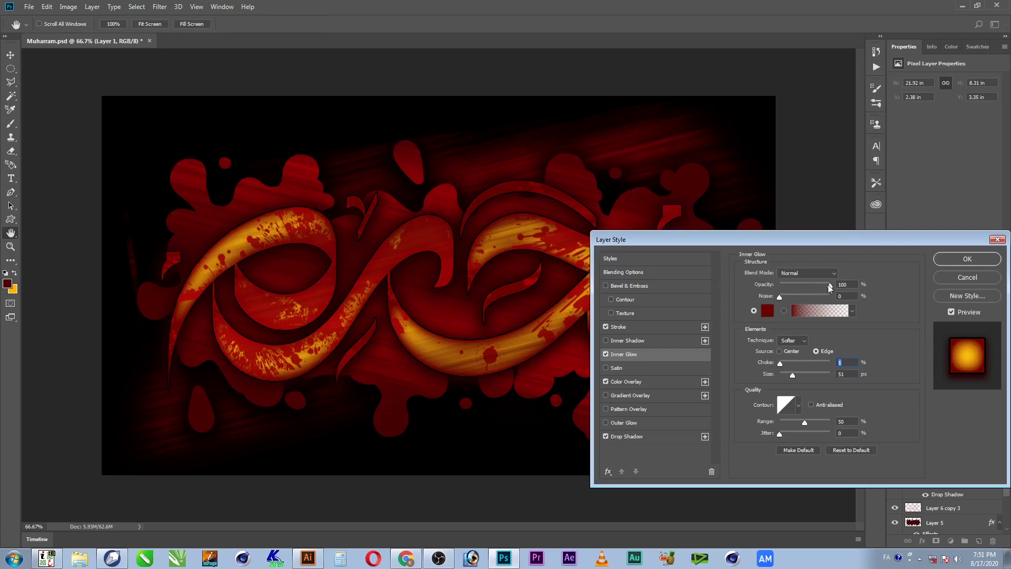
Set the inner glow's noise to 51% and its opacity to 94%, and apply the layer style.
drag(781, 298, 805, 298)
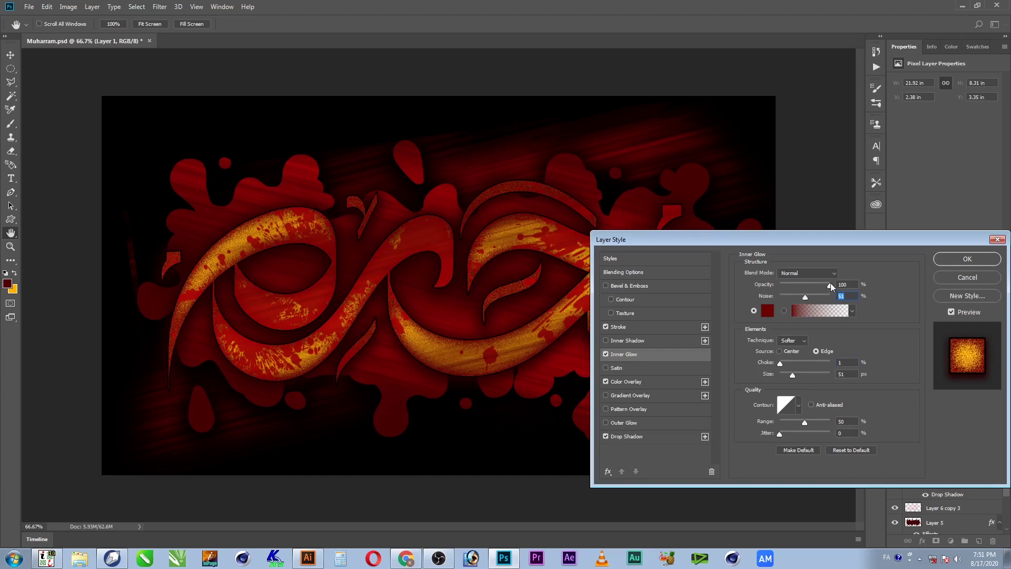
drag(818, 283, 825, 282)
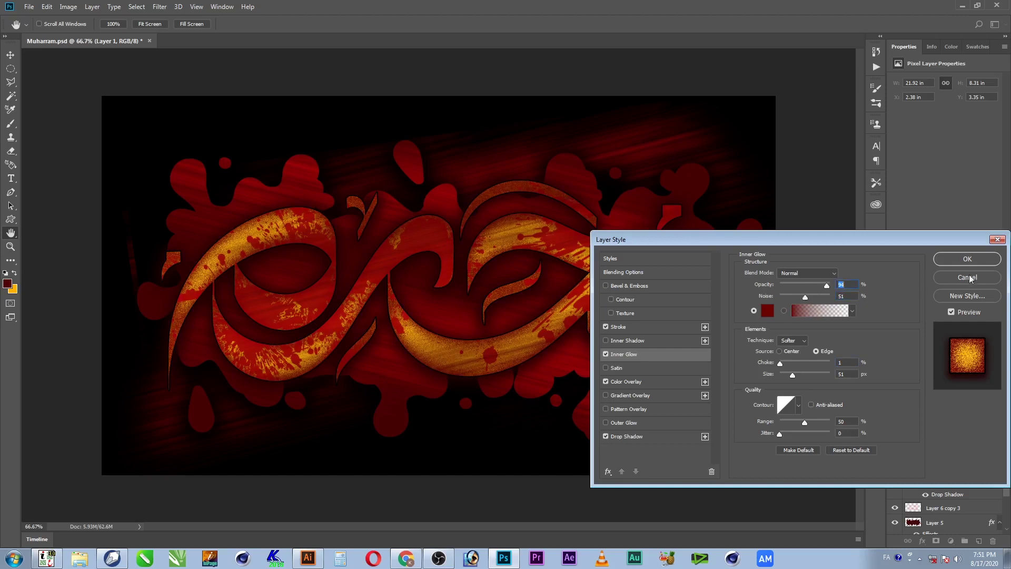
click(975, 260)
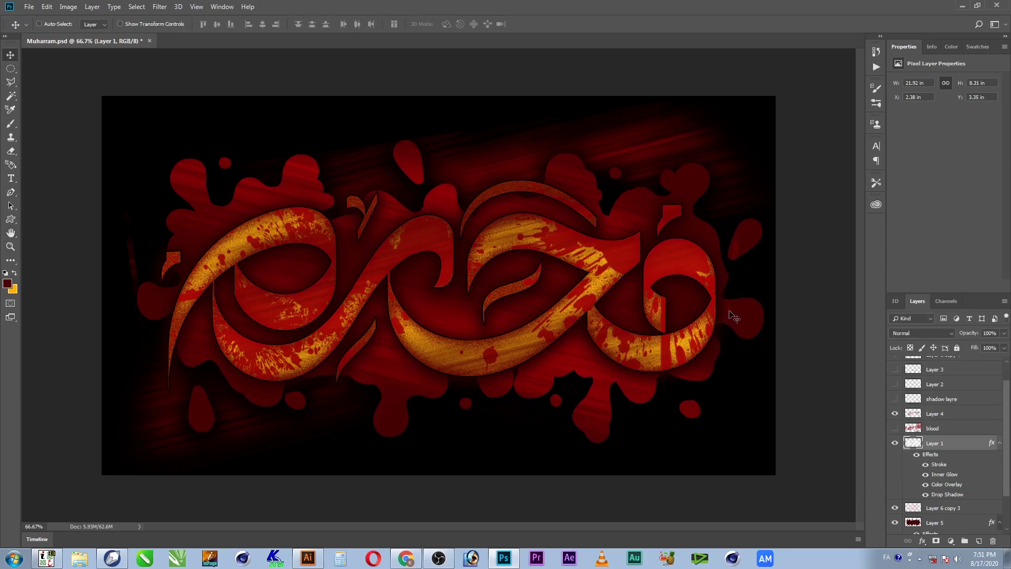
Select the blood splatter layer on the letters, Layer 4, and undo a trial move of it.
right_click(674, 260)
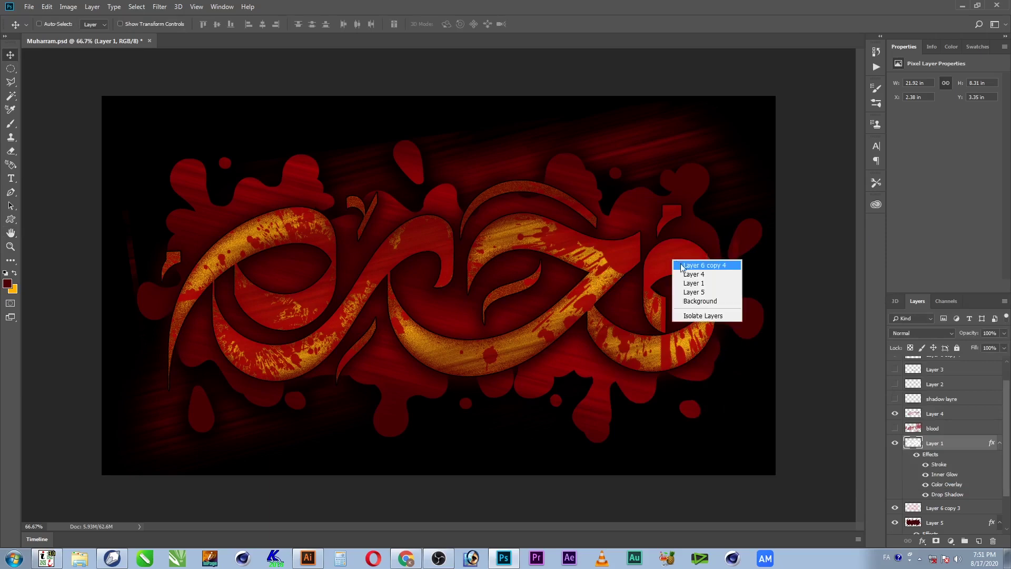
click(689, 275)
drag(662, 287, 678, 302)
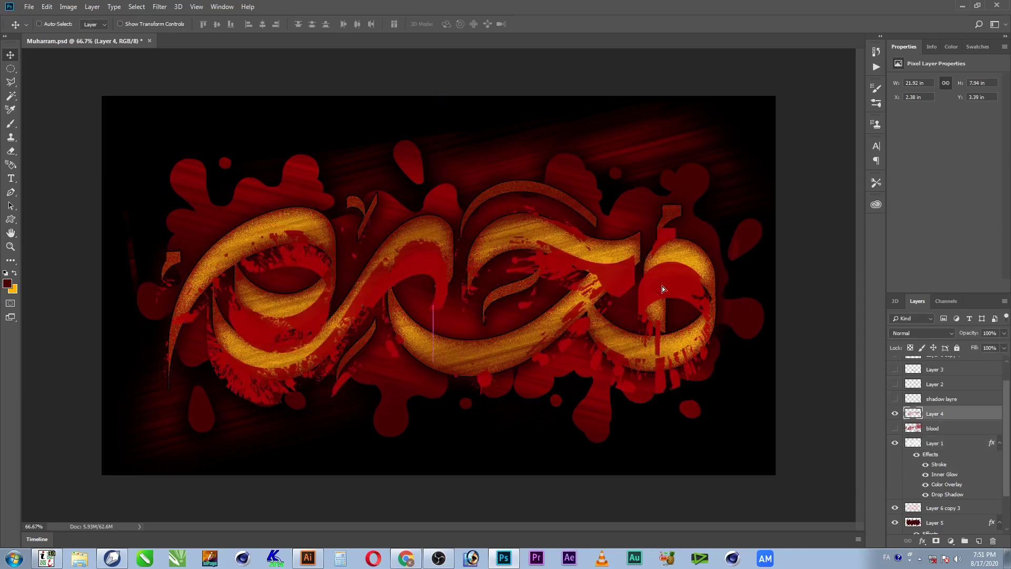
key(ctrl+z)
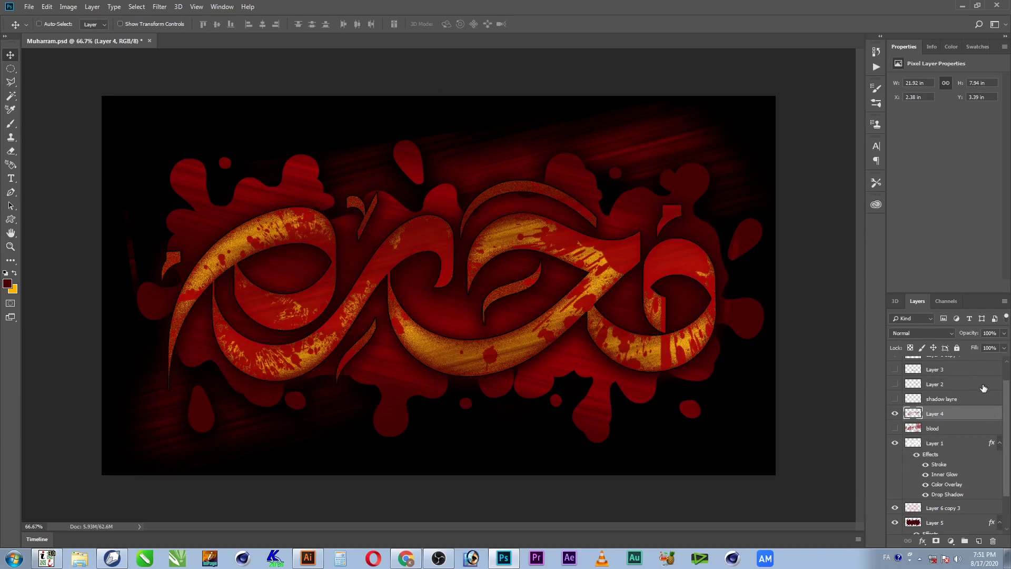
Try out the different blend modes on the blood splatter layer, Layer 4, and set it to Color Burn.
click(937, 333)
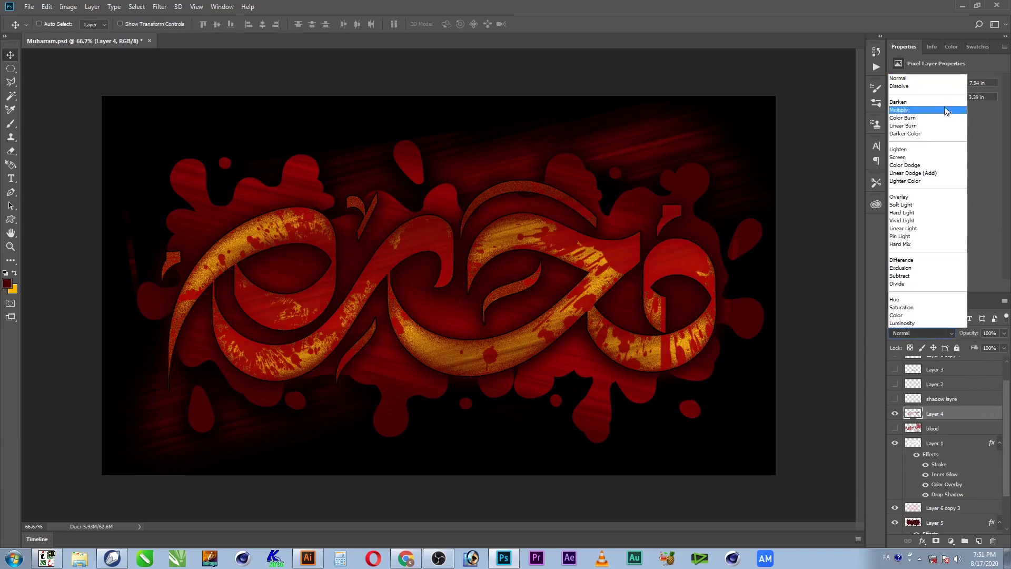
click(929, 102)
key(Down)
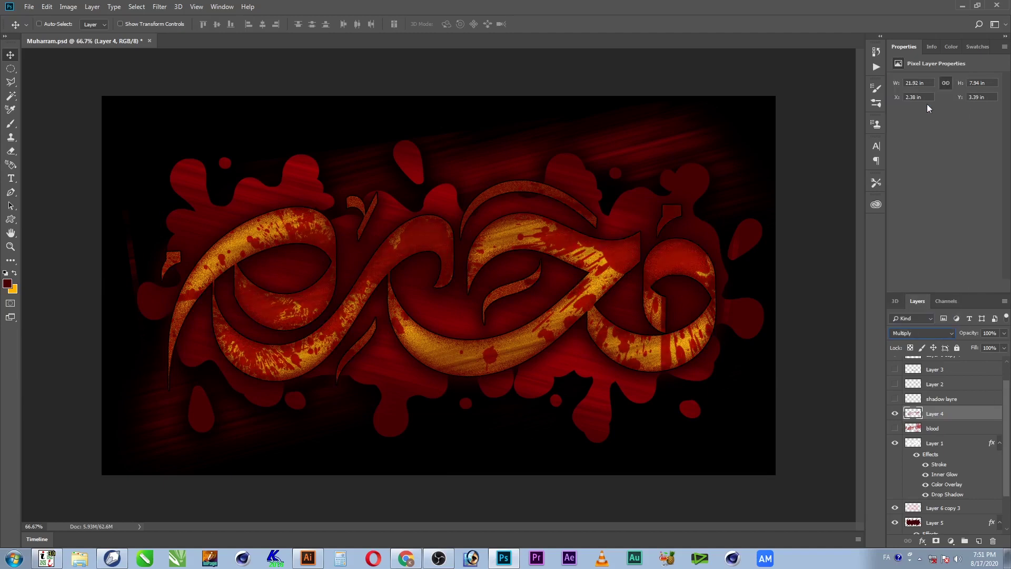
key(Down)
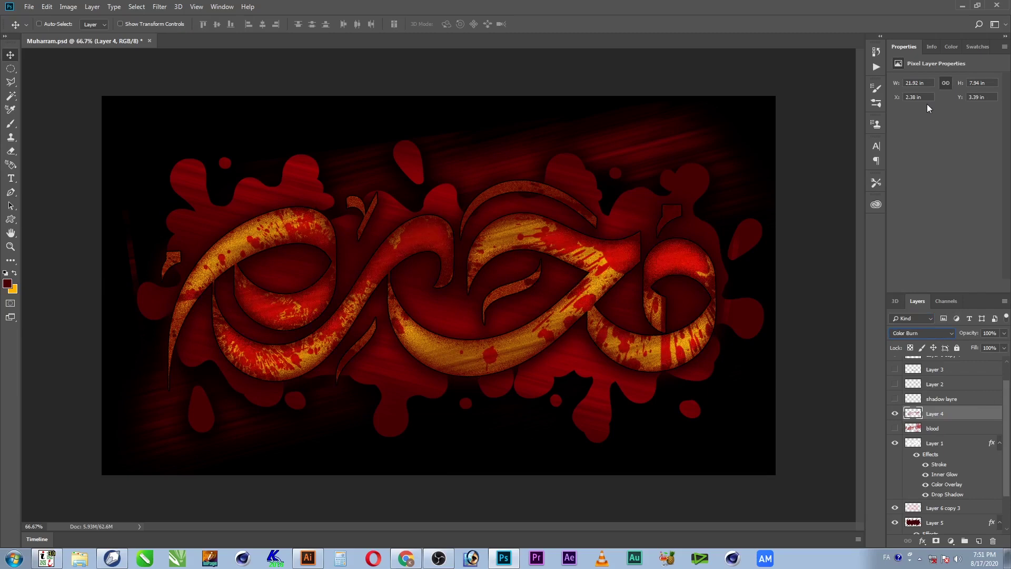
key(Down)
key(Down)
key(Down)
key(Down)
key(Down)
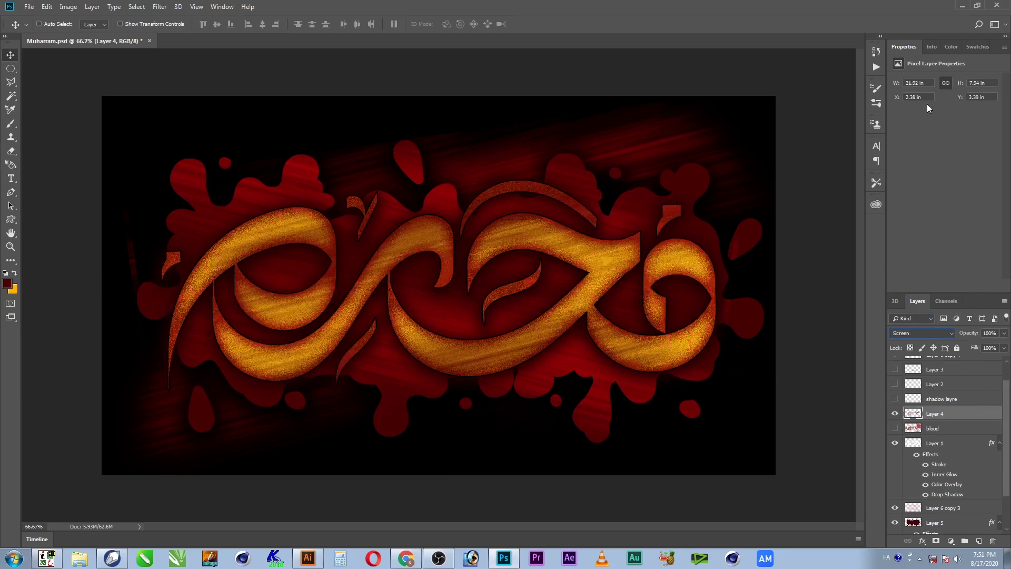
key(Down)
key(Down)
key(Down)
key(Down)
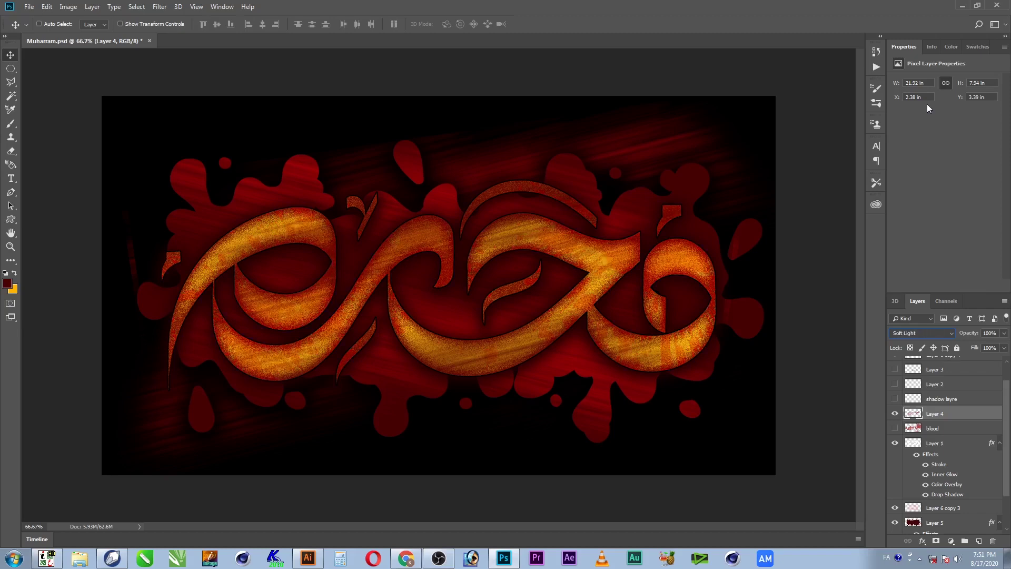
key(Down)
key(Down)
key(Up)
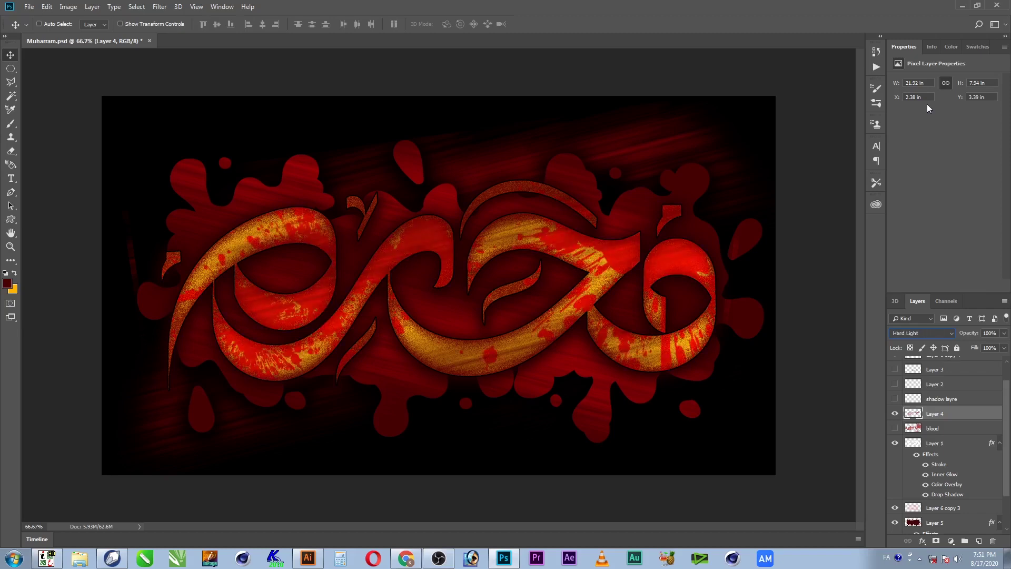
key(Down)
key(Down)
key(Down)
key(Down)
key(Down)
key(Down)
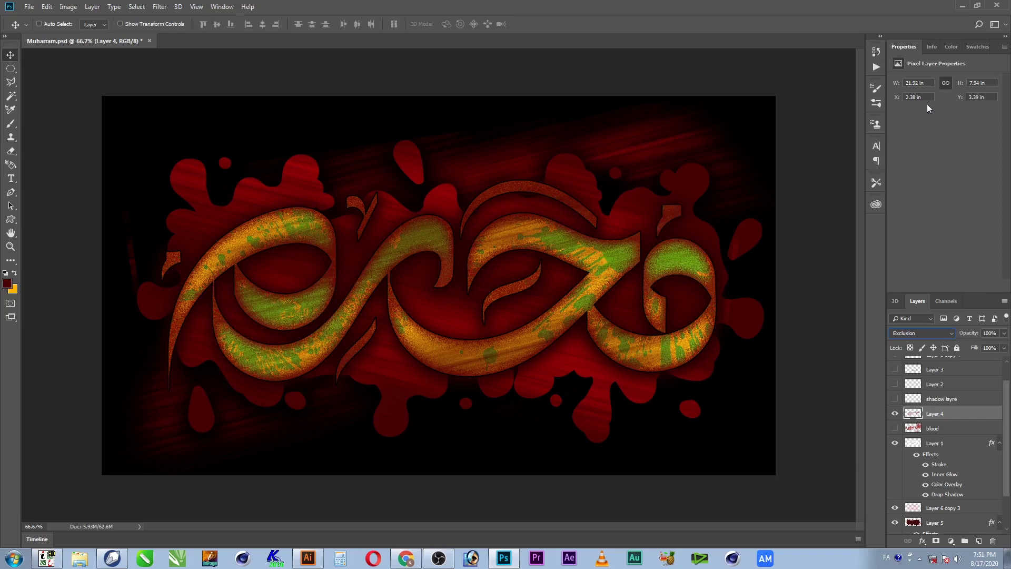
key(Down)
key(Down)
key(Down)
key(Down)
key(Down)
key(Down)
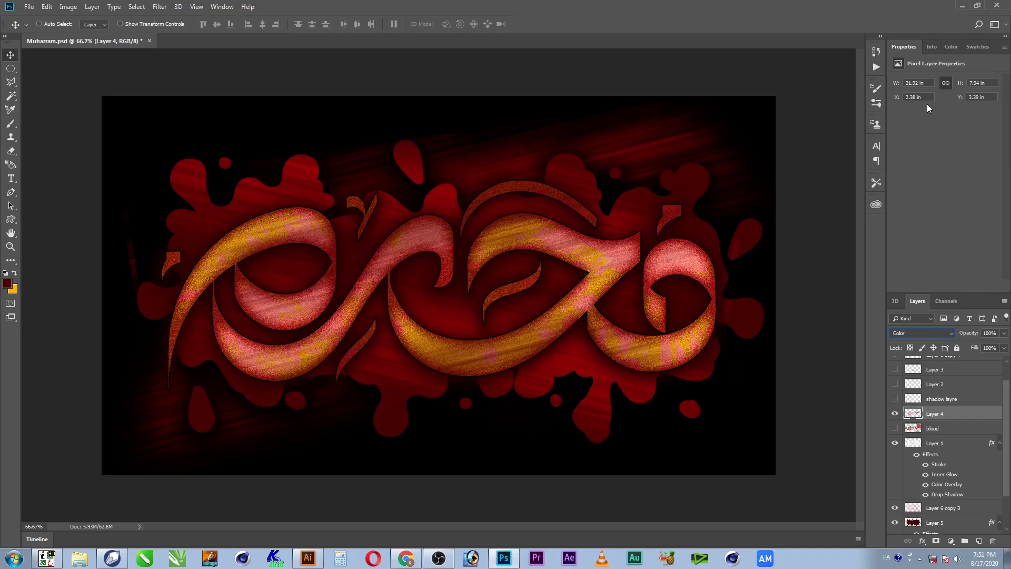
key(Up)
key(Up)
key(Up)
key(Up)
key(Up)
key(Up)
key(Up)
key(Up)
key(Up)
key(Up)
key(Up)
key(Up)
key(Up)
key(Up)
key(Up)
key(Up)
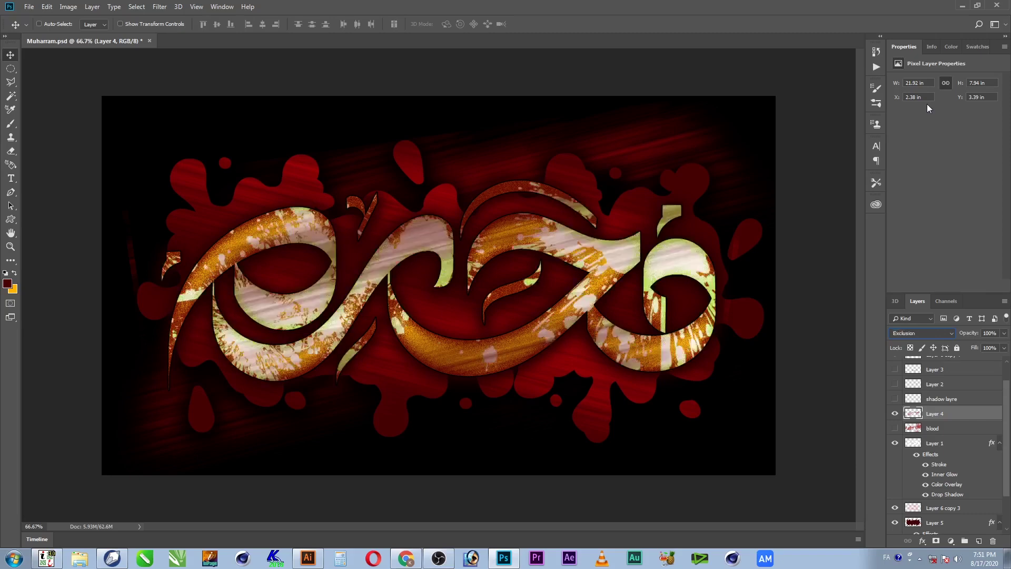
key(Up)
key(Up)
key(Up)
key(Up)
key(Up)
key(Up)
key(Up)
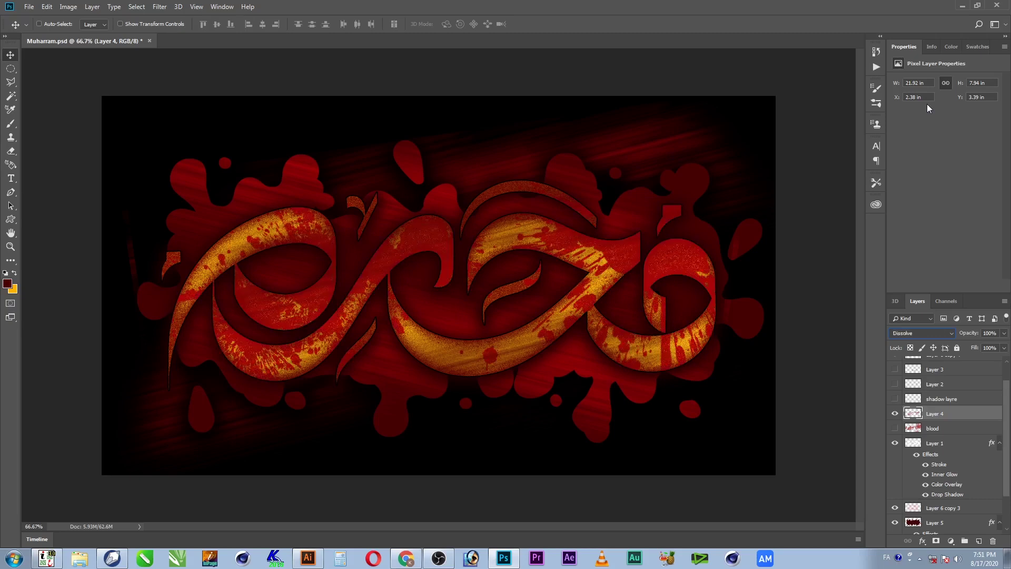
key(Down)
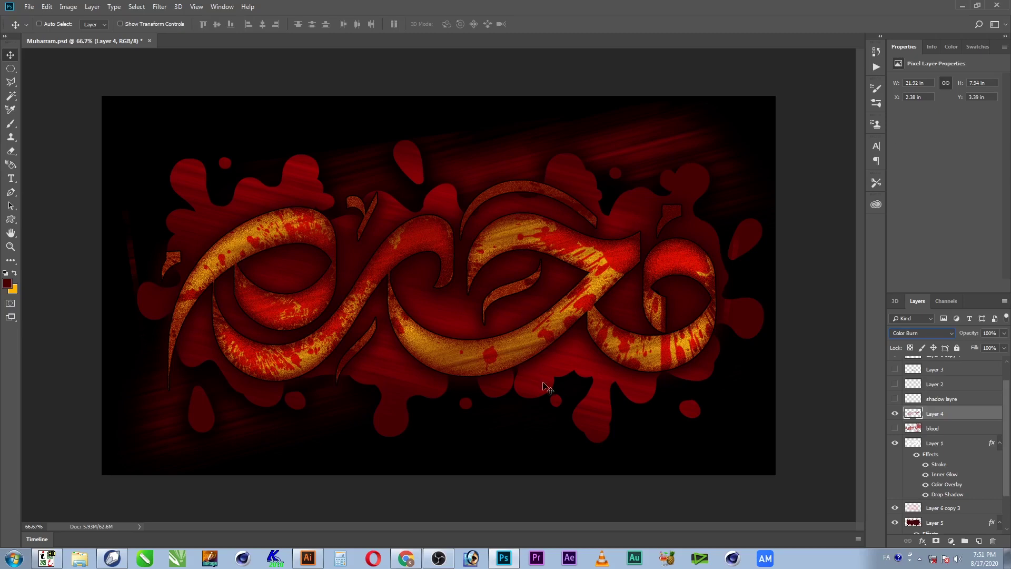
Select the splash shape layer behind the lettering, Layer 5, and undo a trial move of it.
right_click(601, 424)
click(614, 433)
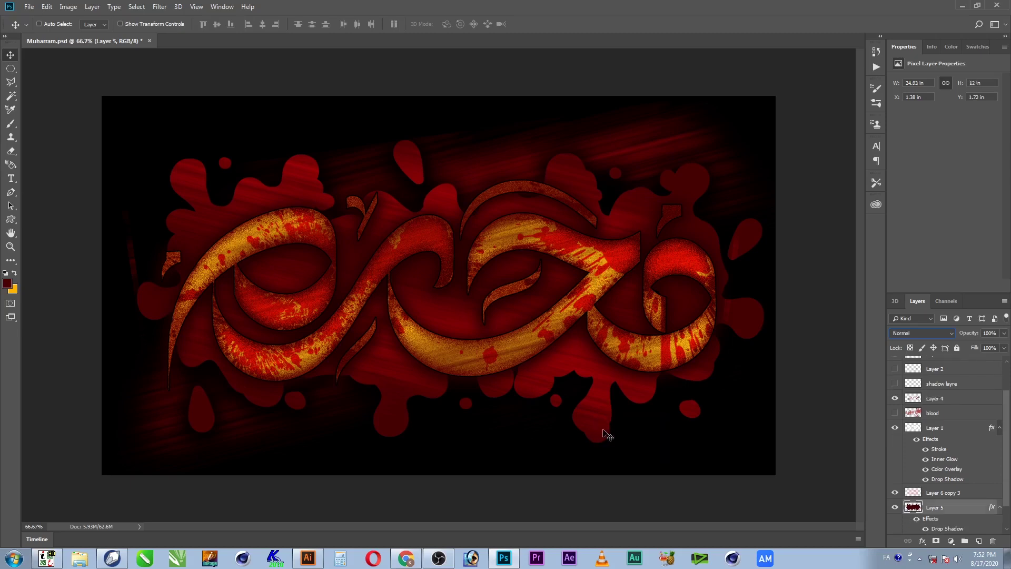
drag(588, 427, 577, 424)
key(ctrl)
key(ctrl+z)
Add a color overlay in very dark red, about 310000, to the splash layer and apply the layer style.
double_click(990, 509)
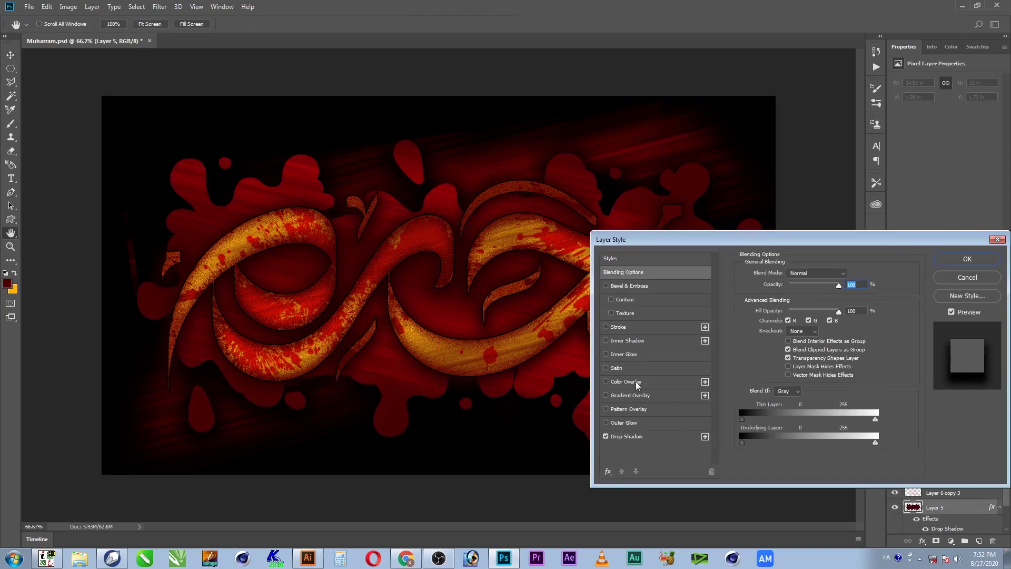
click(632, 382)
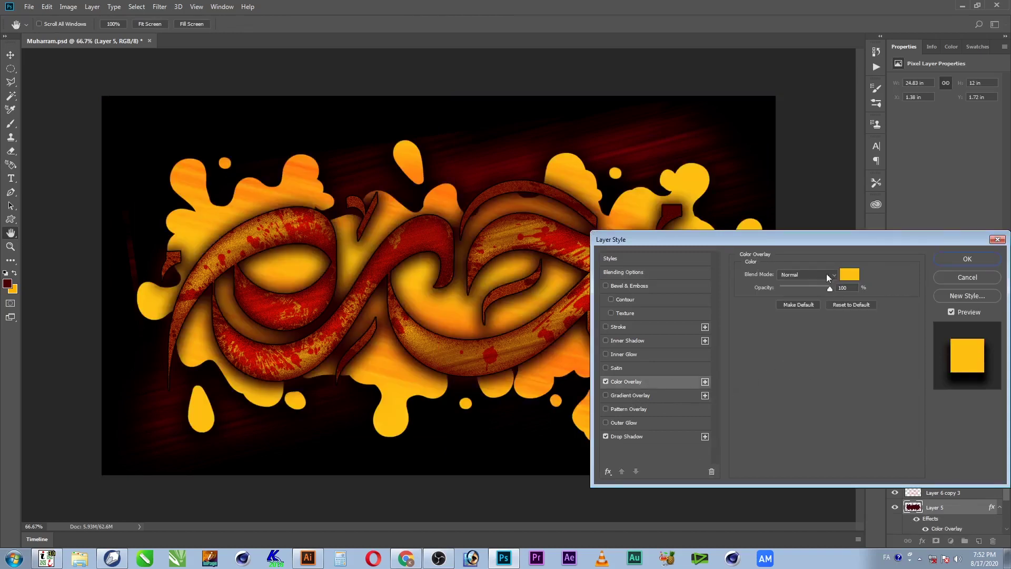
click(849, 274)
drag(781, 218, 783, 258)
mouse_move(739, 153)
mouse_down()
mouse_move(771, 210)
mouse_move(798, 220)
mouse_move(758, 208)
mouse_move(802, 207)
mouse_up()
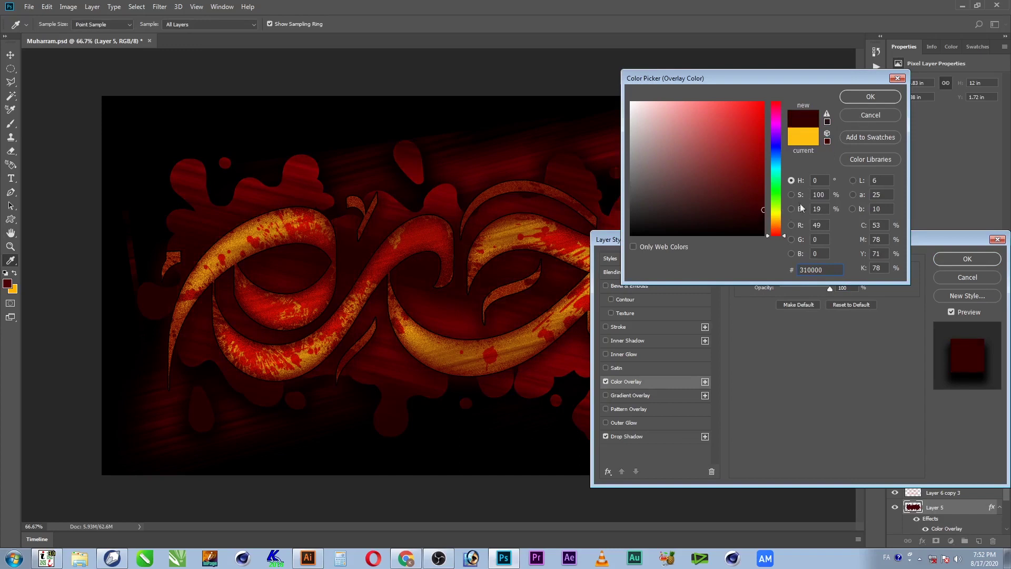
click(867, 96)
click(967, 259)
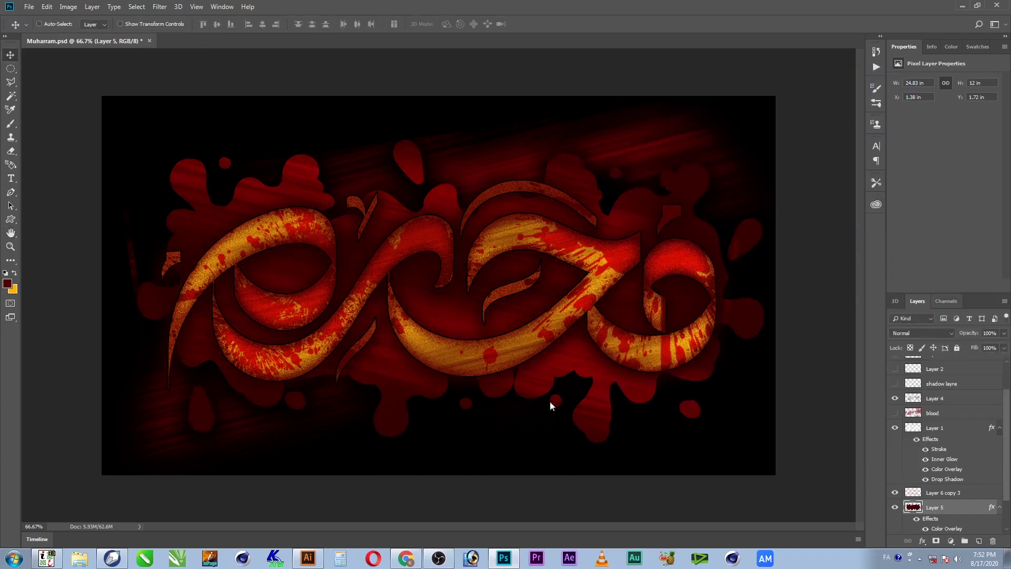
Select Layer 6 copy 3, try Multiply and the following blend modes, and set it to Lighten.
right_click(596, 394)
click(617, 398)
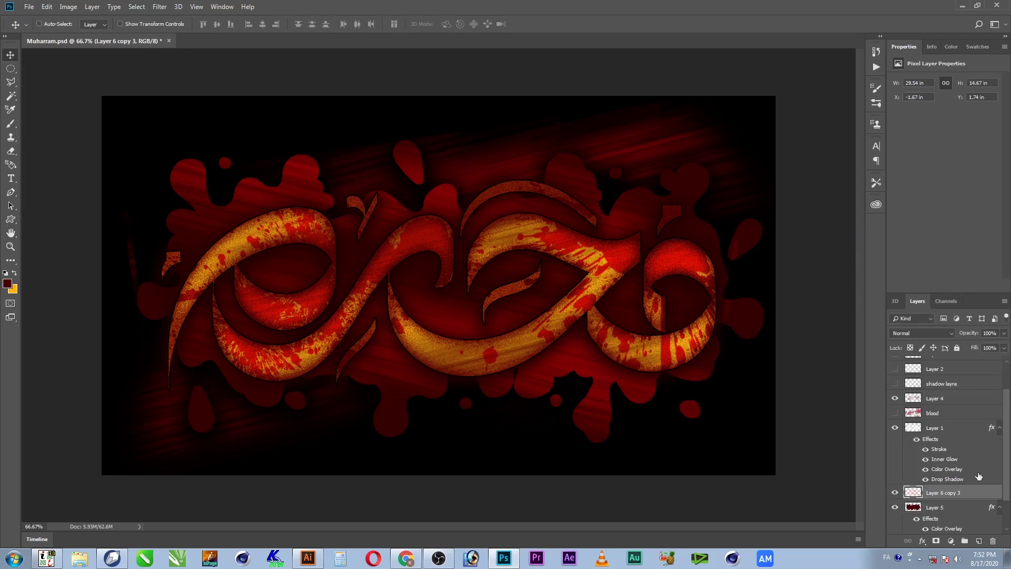
click(924, 333)
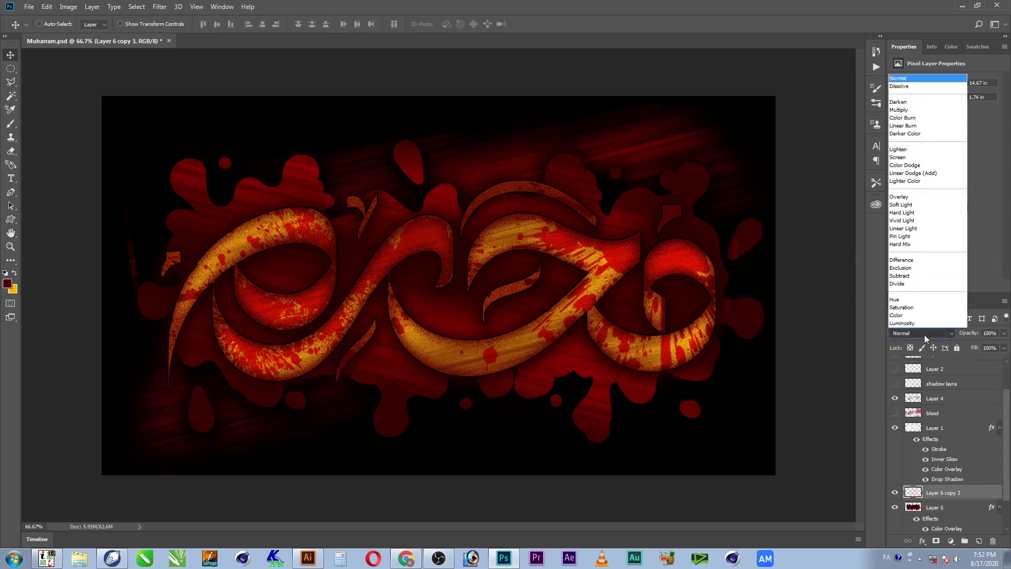
click(925, 110)
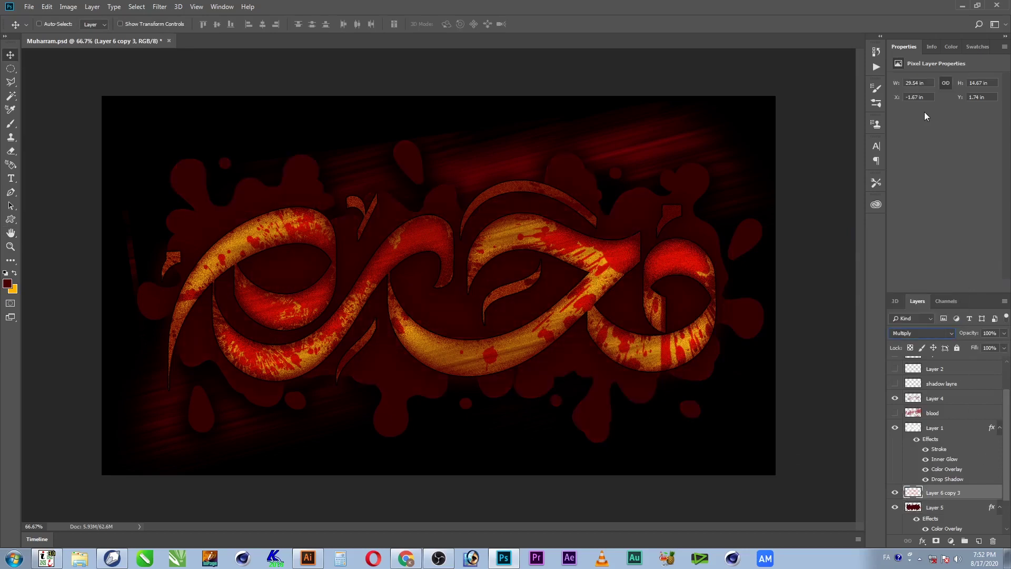
key(Down)
key(Down)
key(Down)
key(Down)
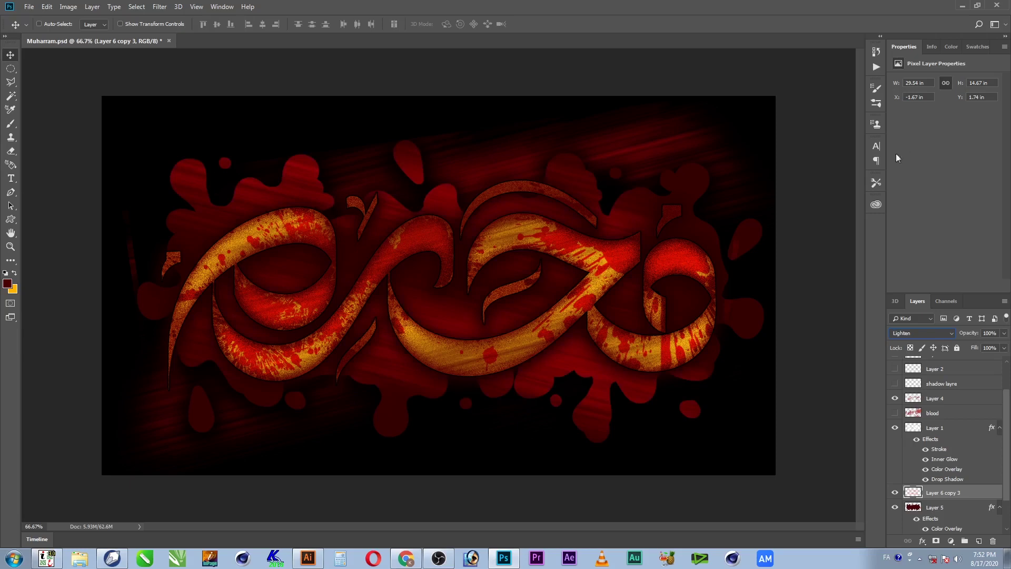
Set the drop shadow of the lettering layer, Layer 1, to a distance of 28 px and a spread of 33%, and apply it.
right_click(447, 357)
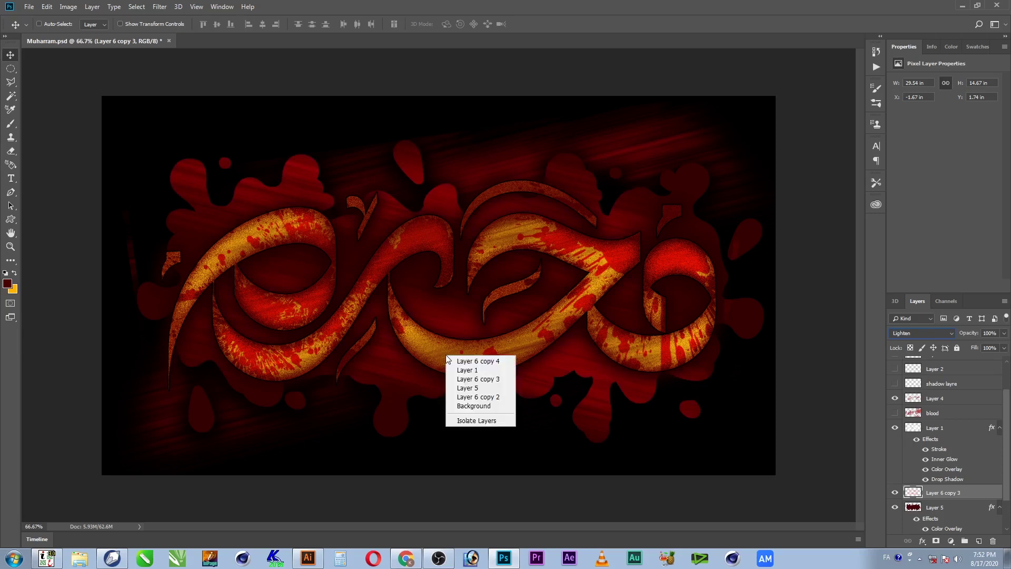
click(475, 373)
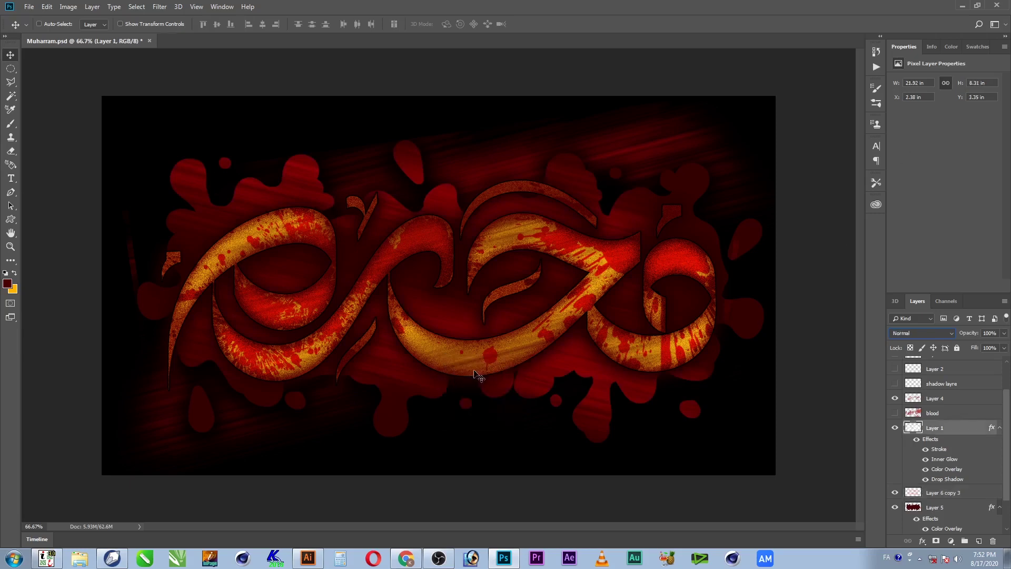
double_click(991, 429)
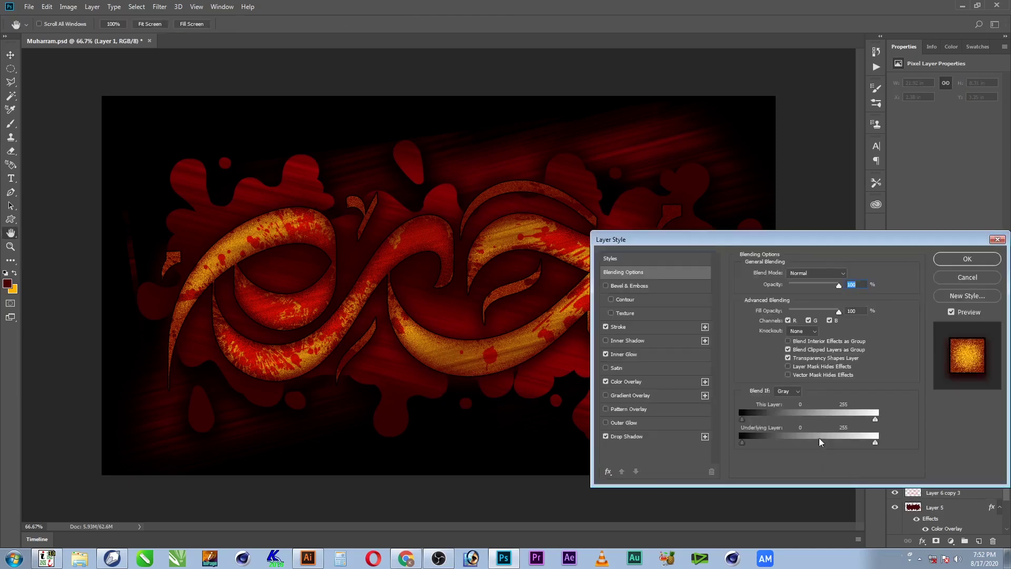
click(634, 358)
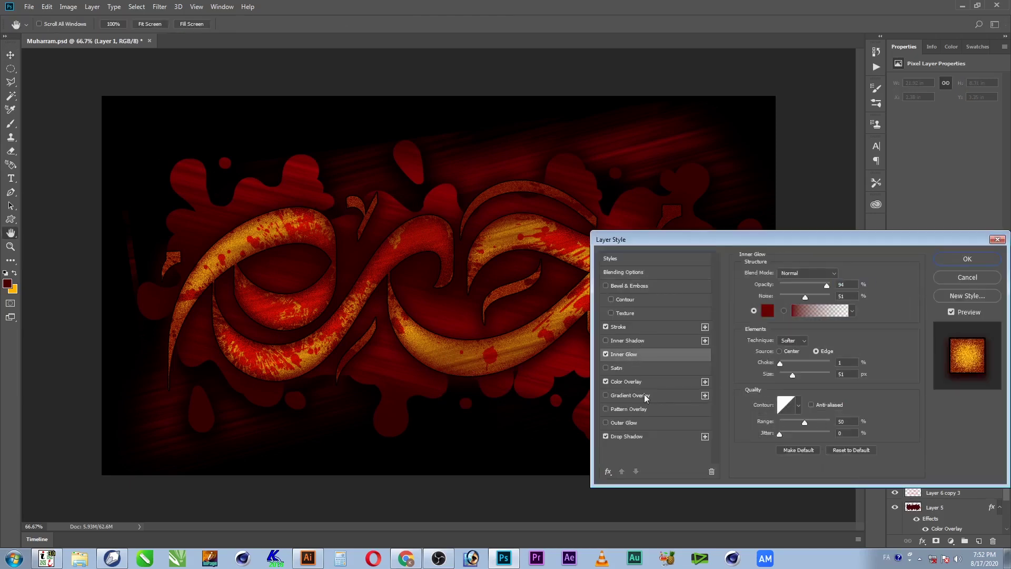
click(636, 442)
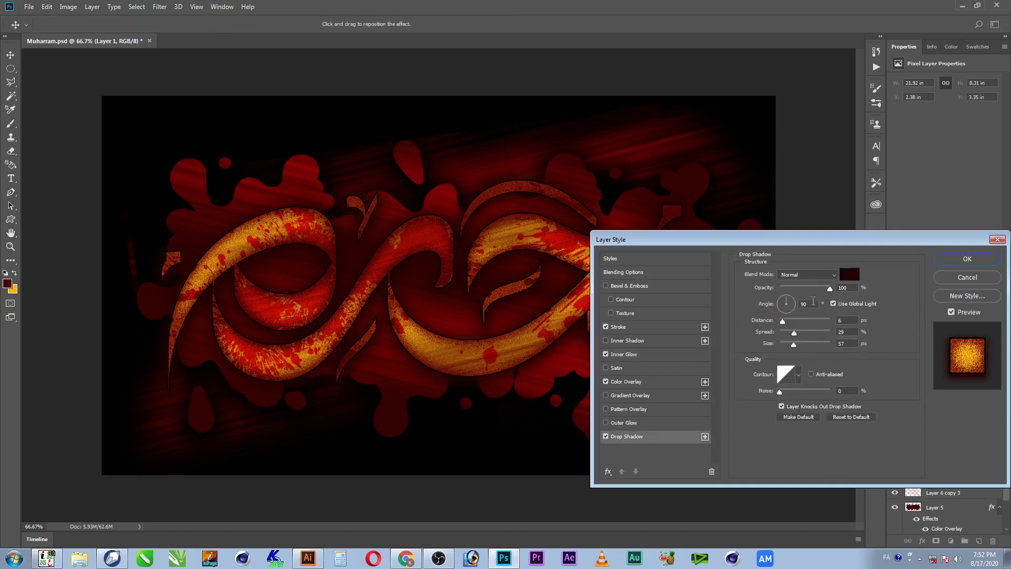
drag(782, 321, 795, 325)
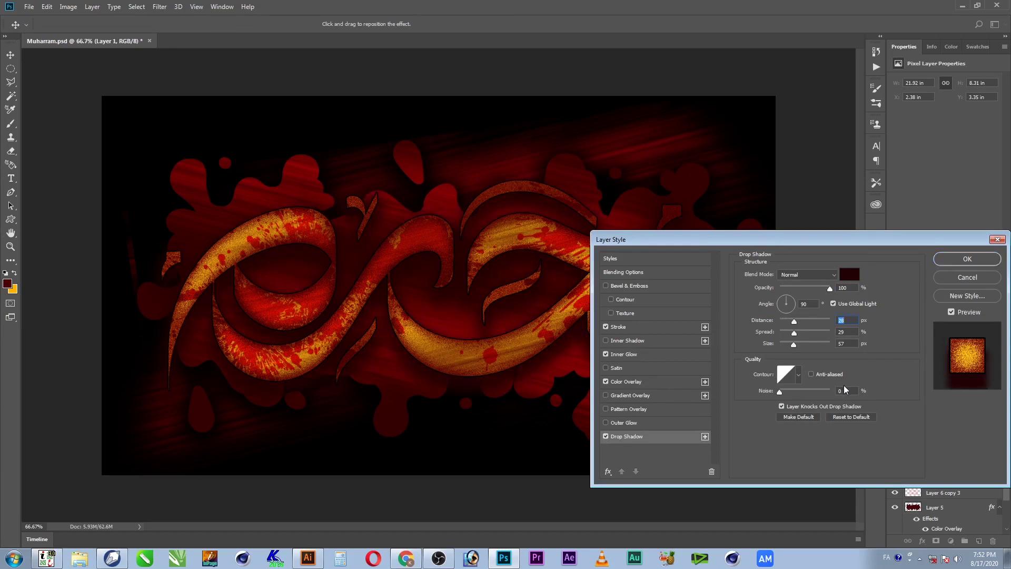
drag(794, 333, 798, 336)
click(967, 259)
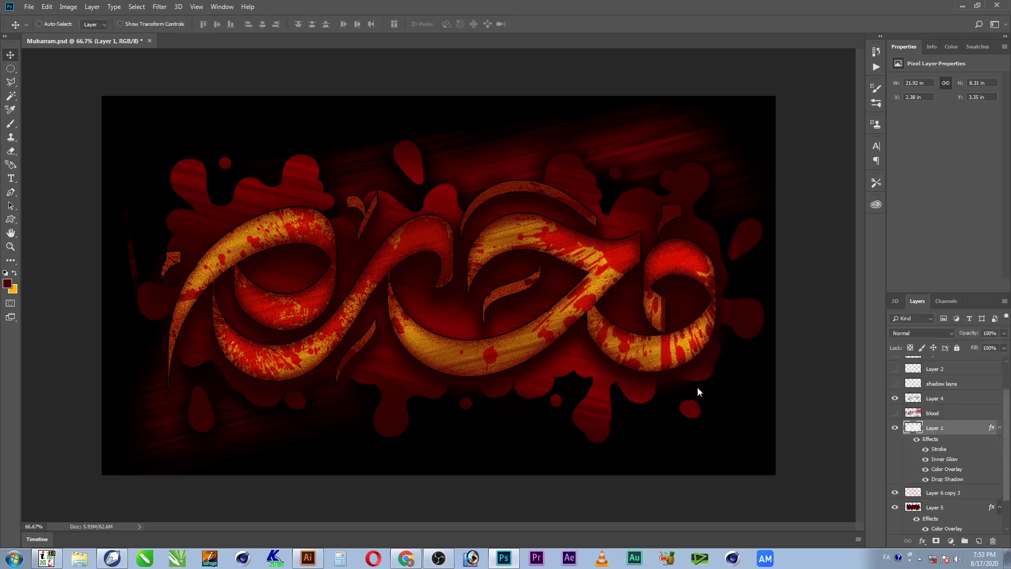
Try bright red ff000f as the lettering's drop shadow color, discard it, and set the shadow color to black 000000.
double_click(989, 432)
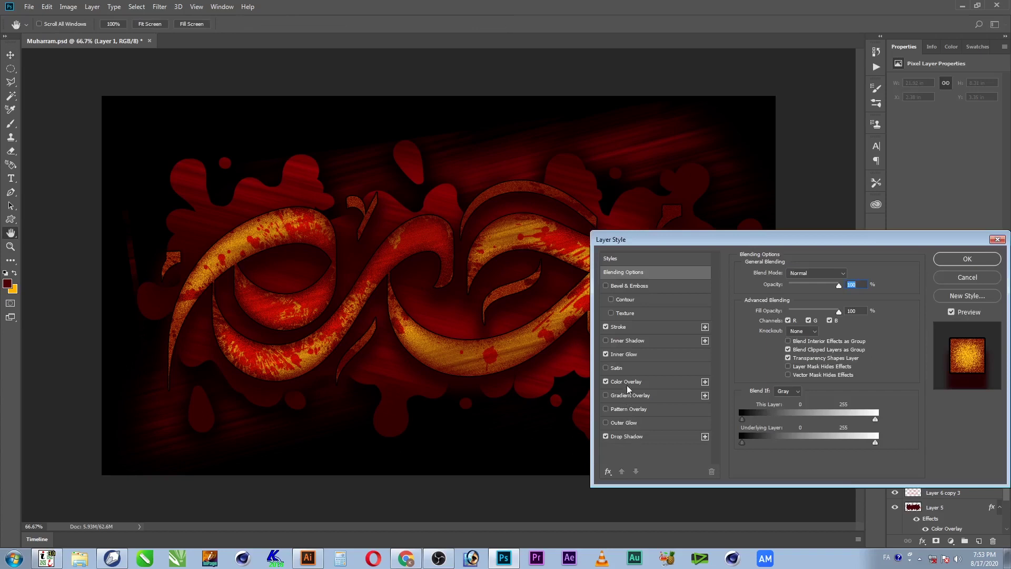
click(628, 437)
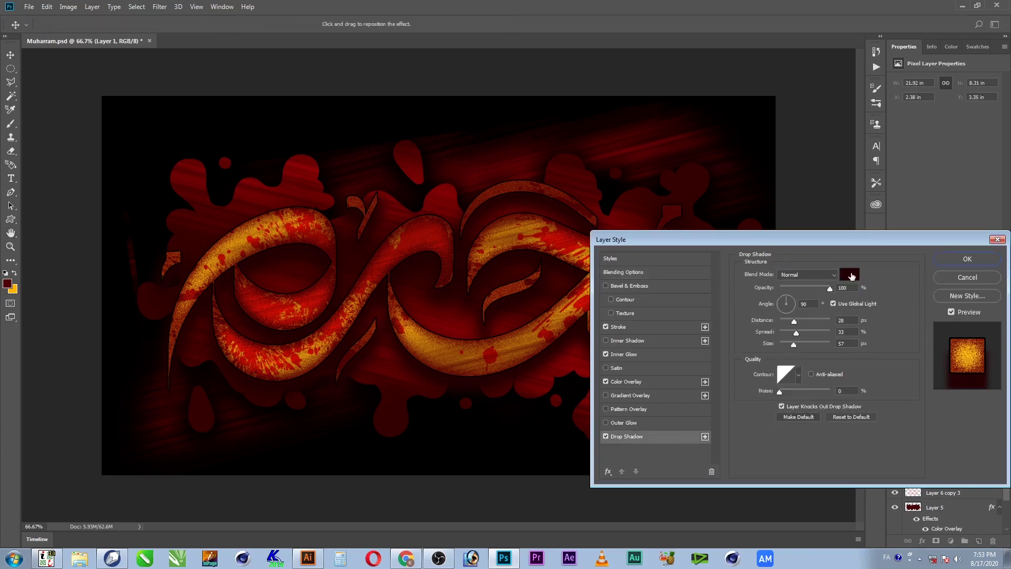
click(850, 275)
drag(746, 178, 766, 100)
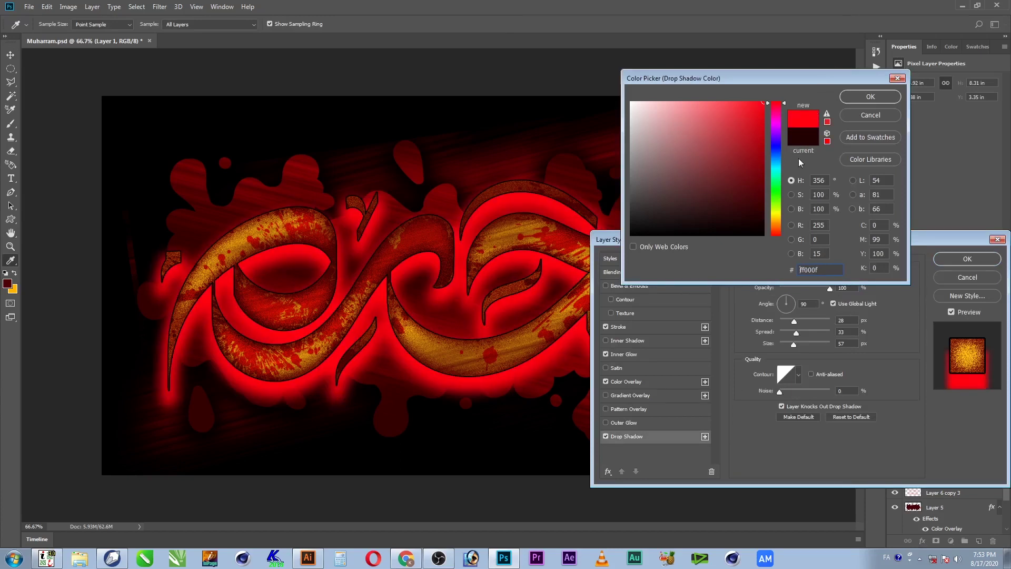
click(879, 117)
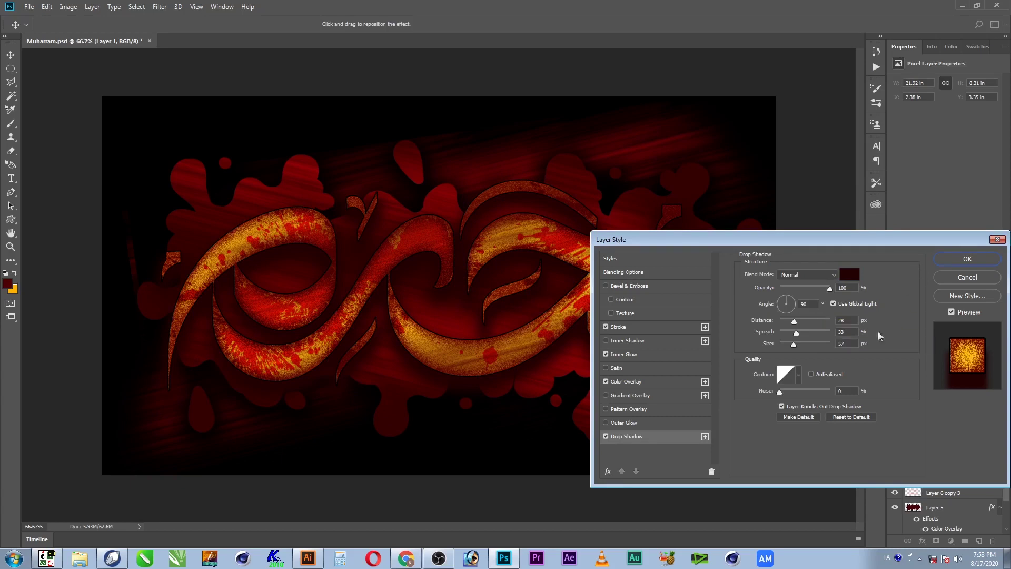
click(850, 274)
double_click(822, 270)
text(000000)
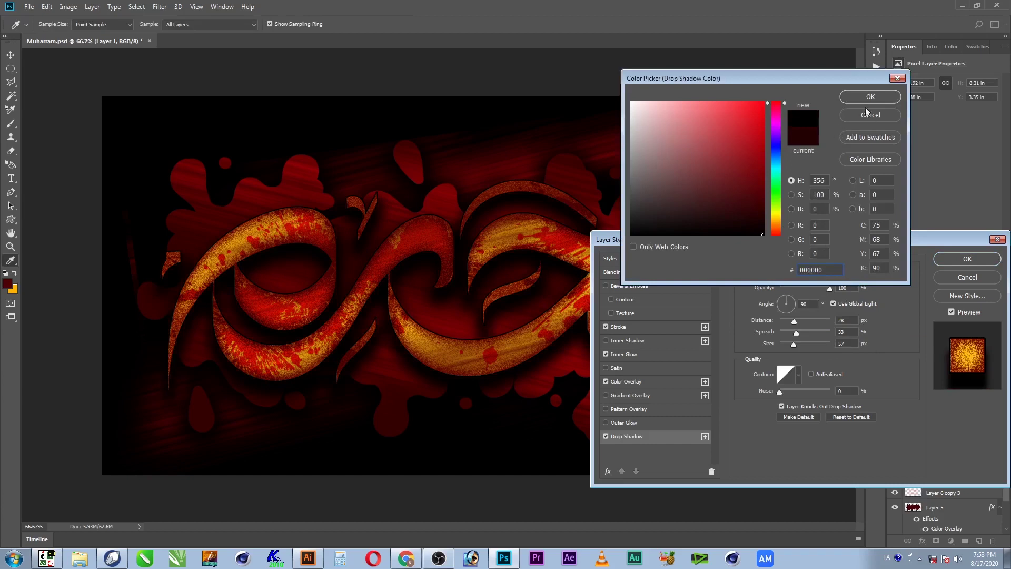
click(870, 98)
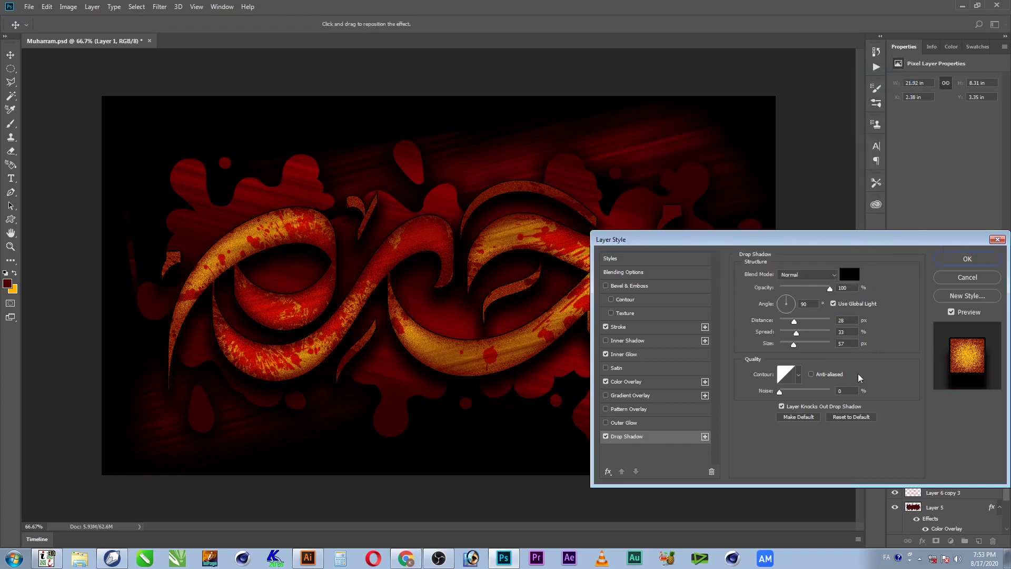
Try bright red ff0000 and muted red 7a4b4b as the lettering's stroke color, and set it back to black 000000.
click(628, 327)
click(767, 351)
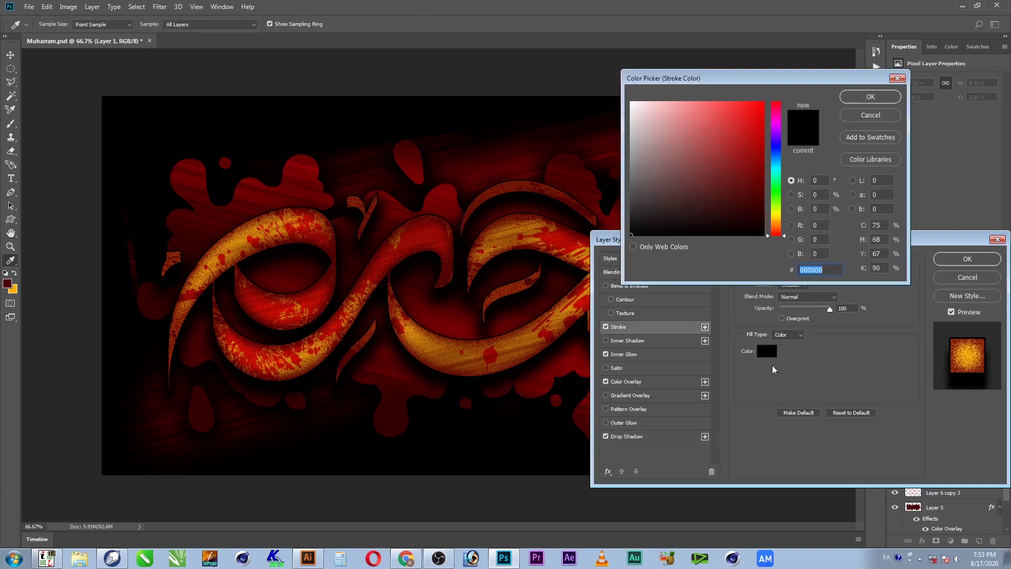
click(765, 235)
click(861, 97)
click(767, 351)
click(763, 102)
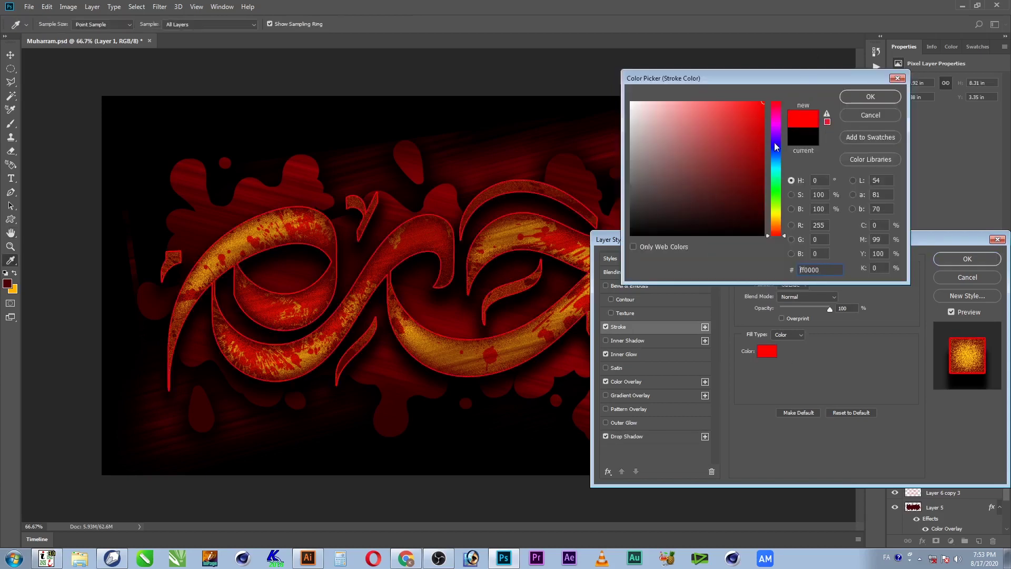
click(738, 164)
click(728, 172)
drag(728, 172, 659, 179)
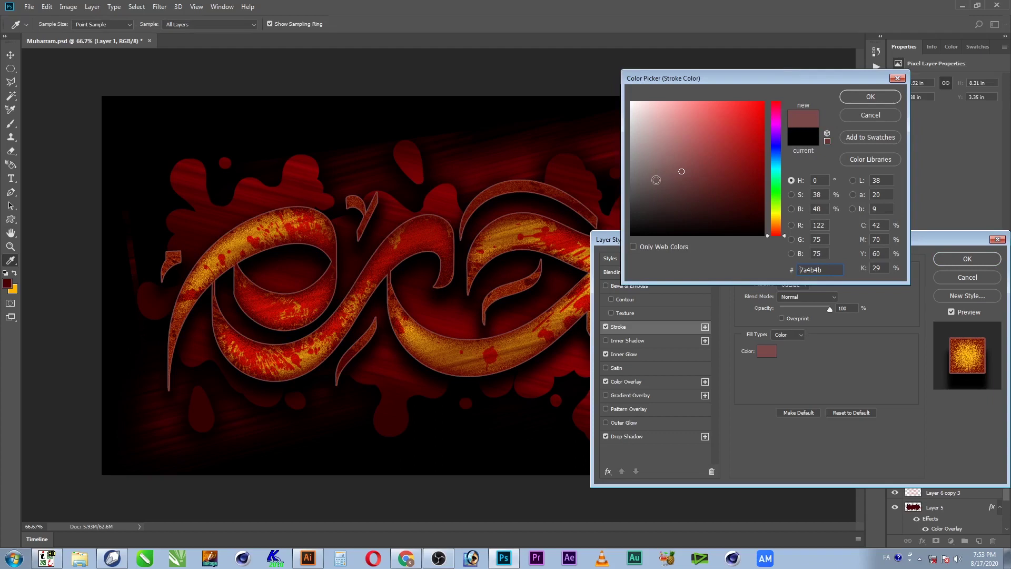
click(687, 191)
drag(700, 201, 846, 285)
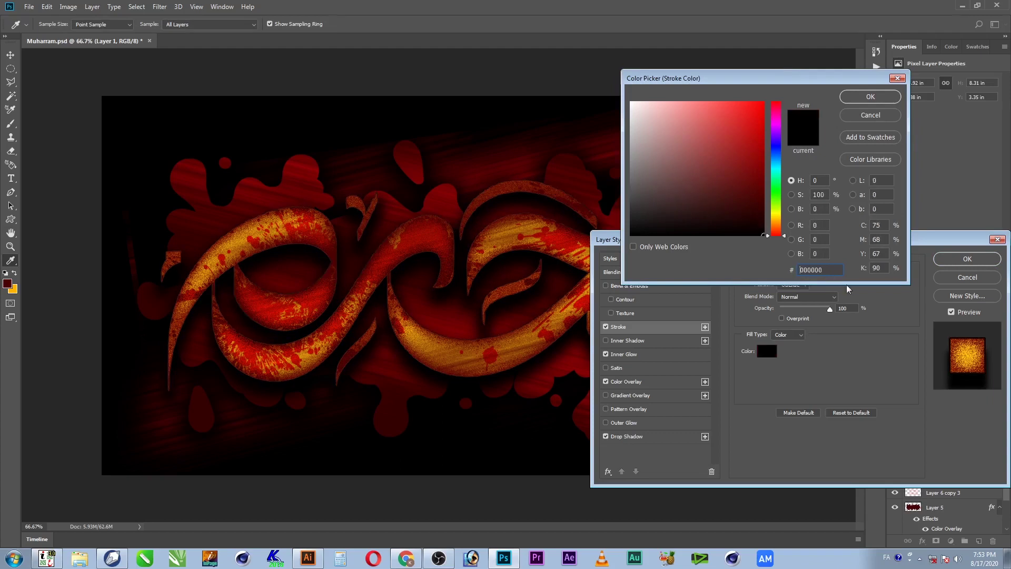
click(854, 98)
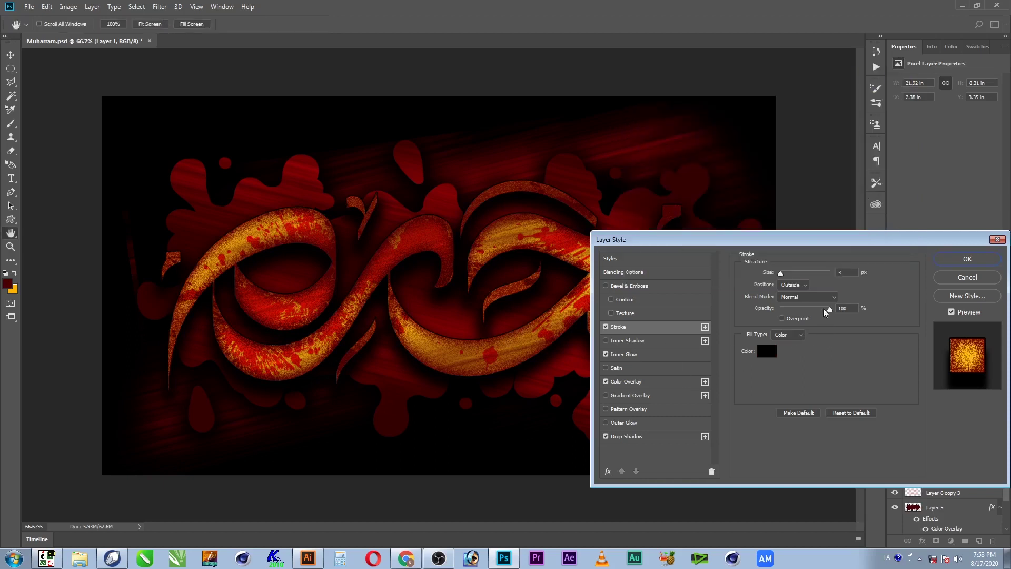
Switch the lettering's stroke to a gradient fill and set the gradient's white end stop to yellow fffc00.
click(805, 285)
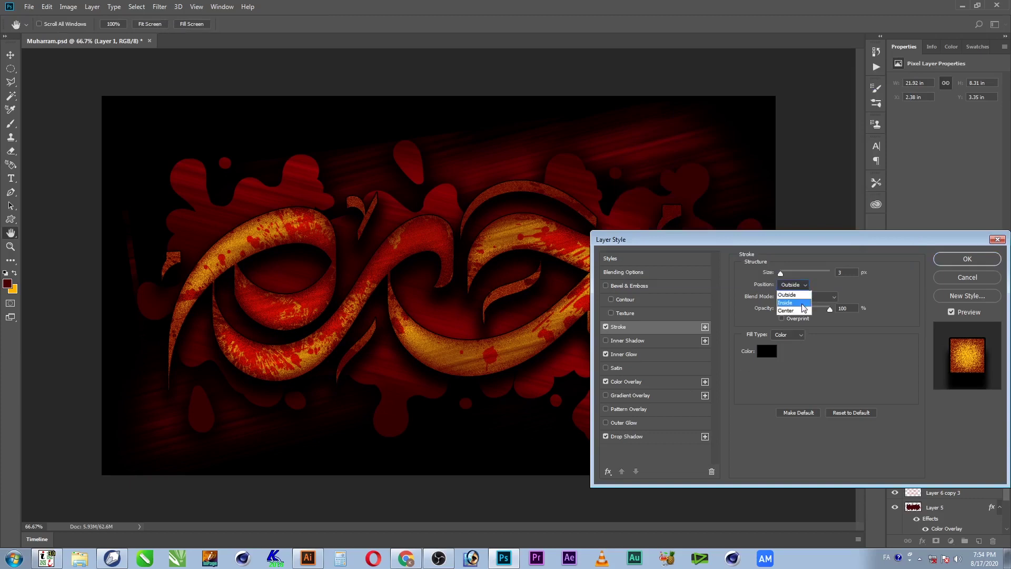
click(849, 297)
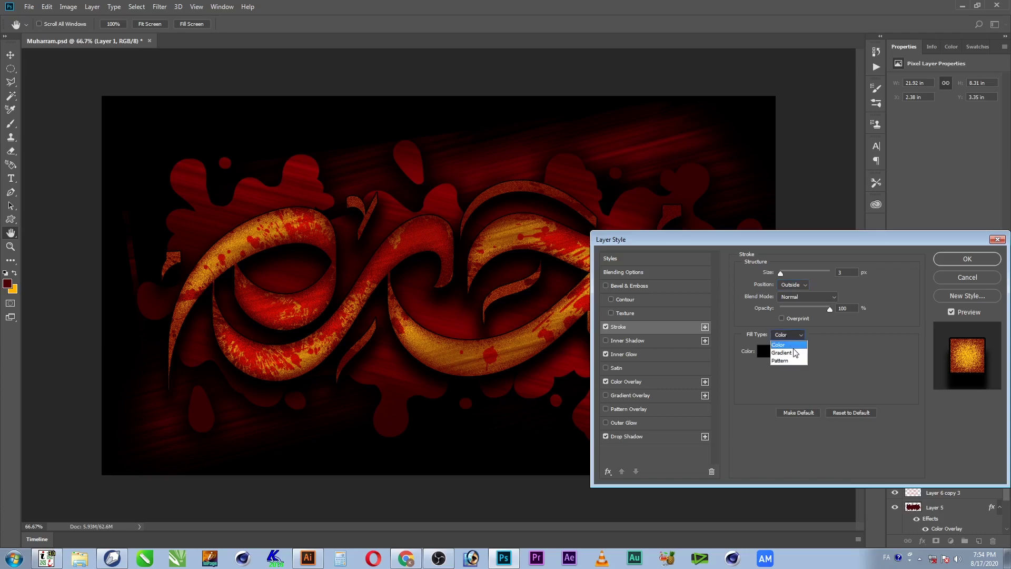
click(785, 353)
click(786, 353)
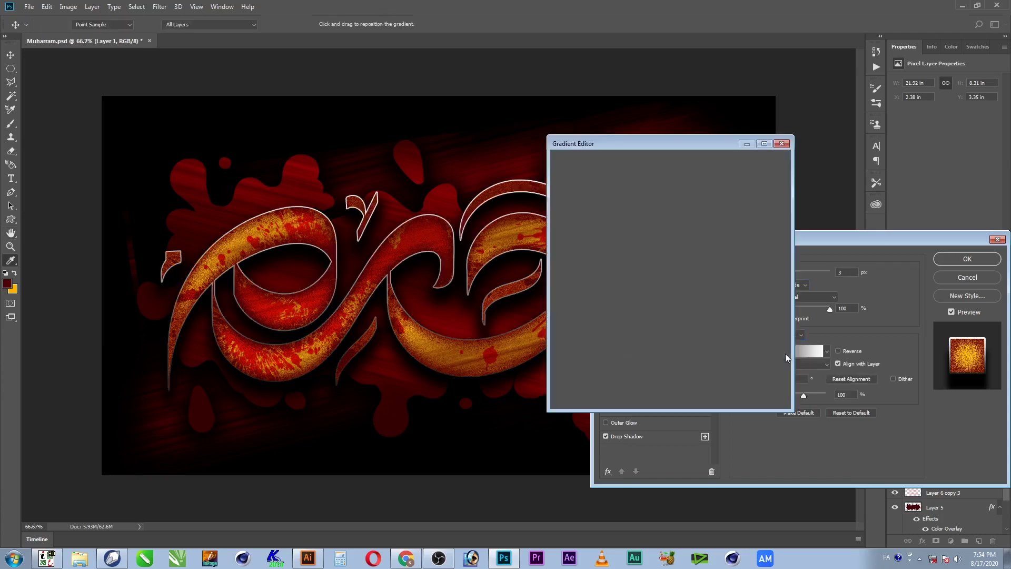
double_click(774, 336)
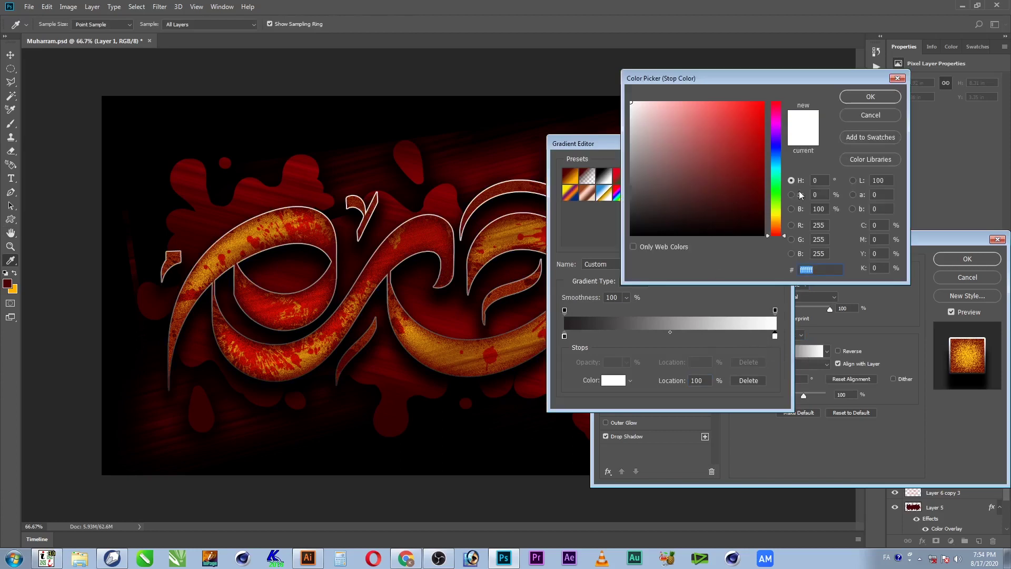
click(778, 213)
drag(737, 153, 797, 86)
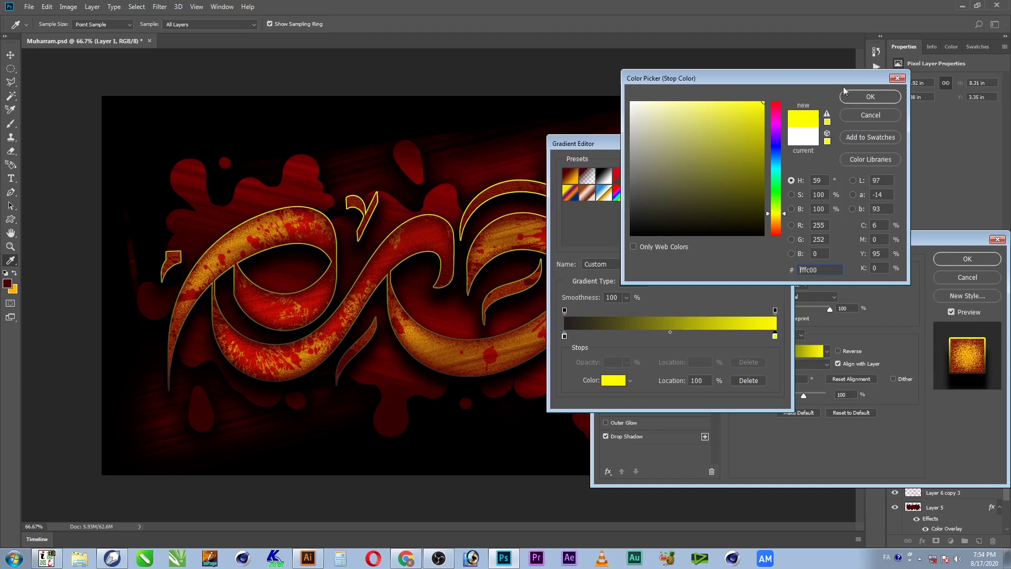
click(871, 97)
Move the stroke gradient's dark stop to 26% and color it black 000000, and set the end stop to red ff0000.
drag(567, 337, 620, 338)
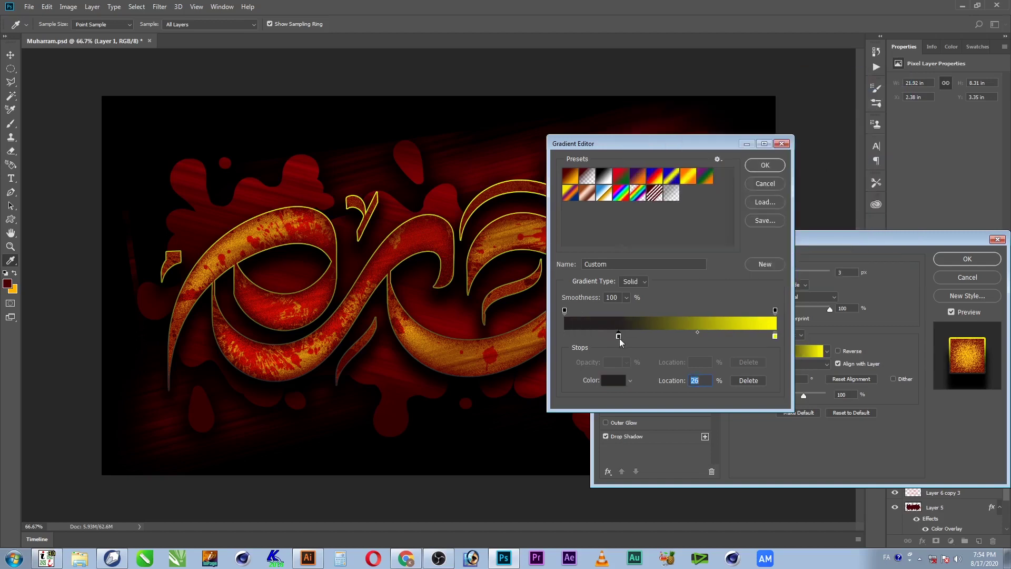
double_click(619, 337)
drag(722, 220, 766, 238)
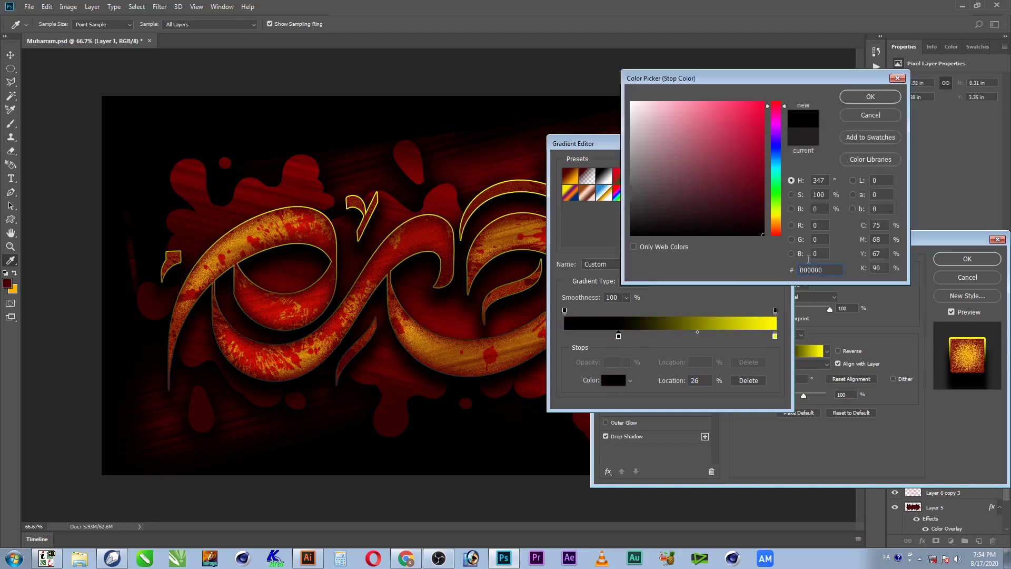
click(871, 97)
double_click(775, 336)
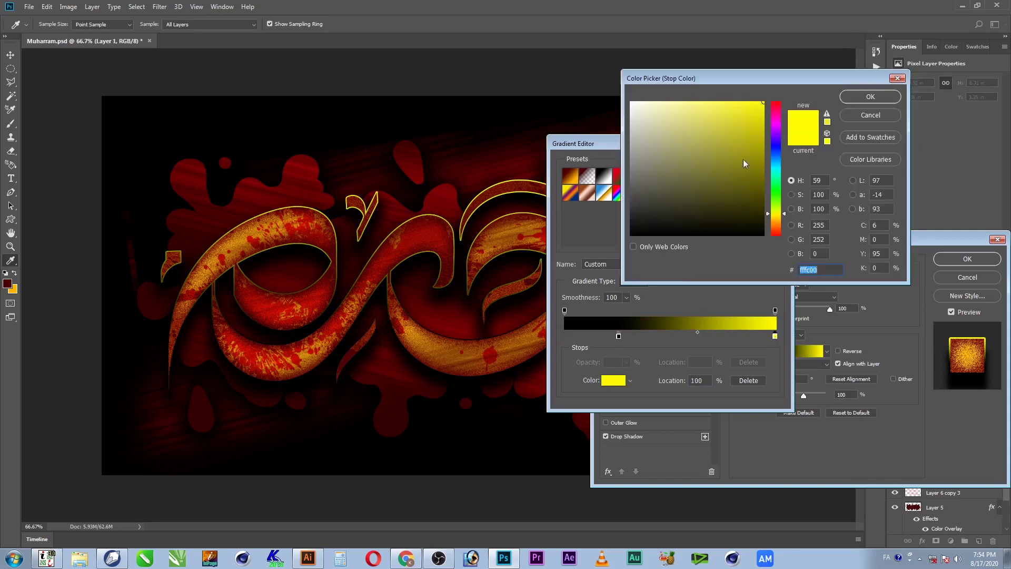
drag(778, 204, 782, 79)
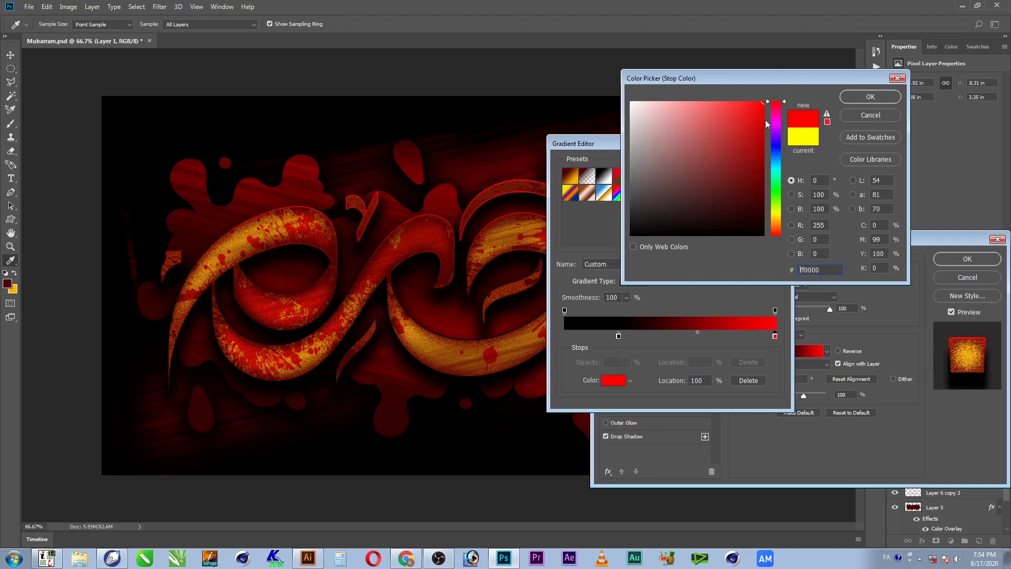
click(855, 97)
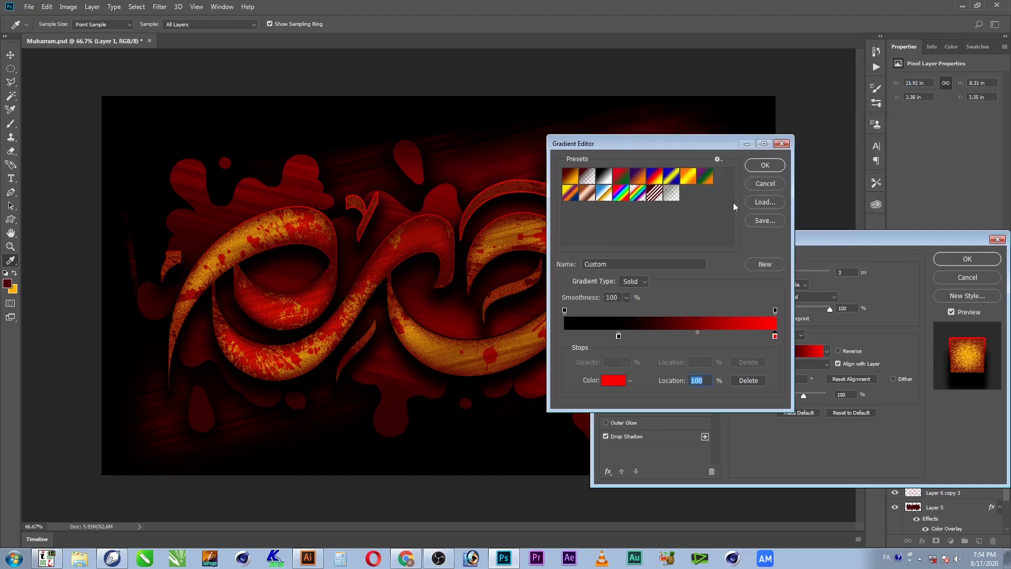
Place the black stop just before the gradient's midpoint and set the start stop at 0% to red ff0000.
drag(619, 336, 500, 338)
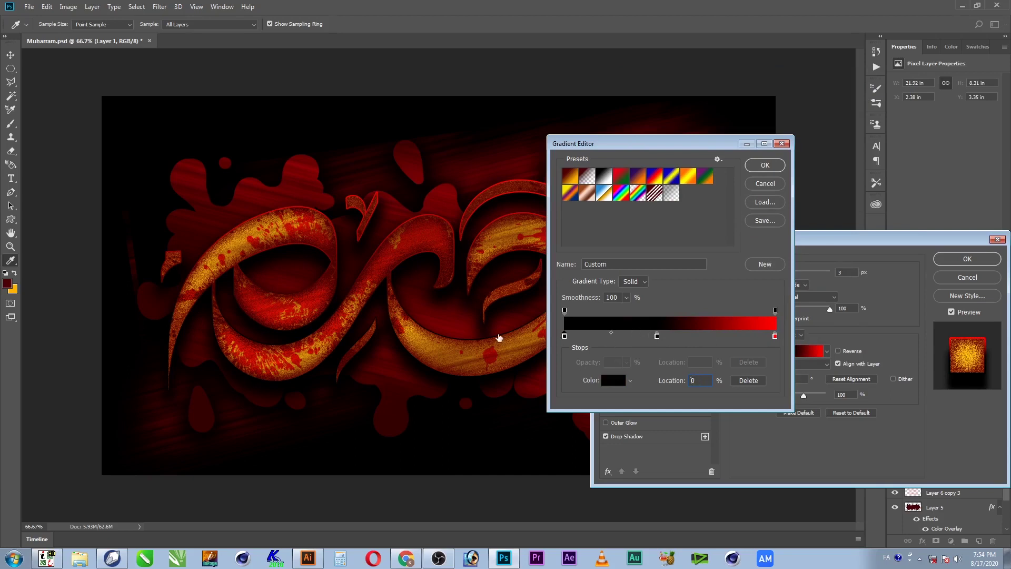
double_click(565, 337)
click(763, 101)
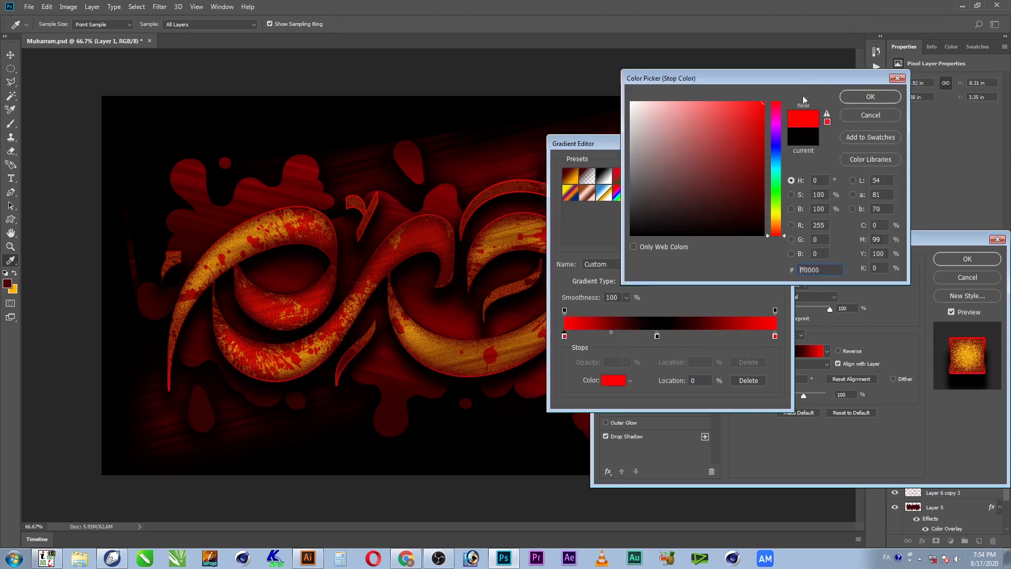
click(885, 97)
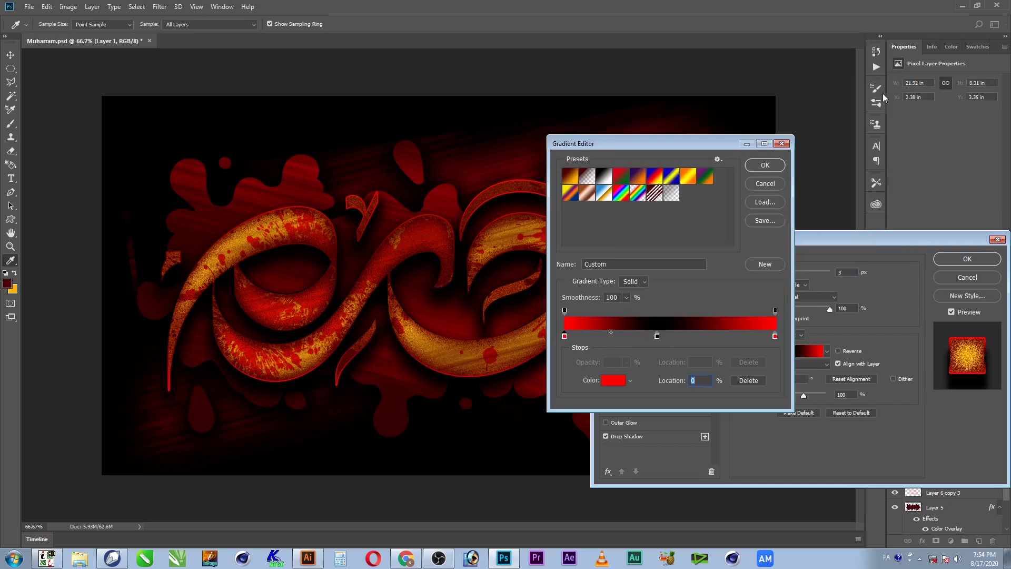
Apply the red-black-red stroke gradient and the lettering's layer style, and save the document.
click(765, 166)
click(958, 259)
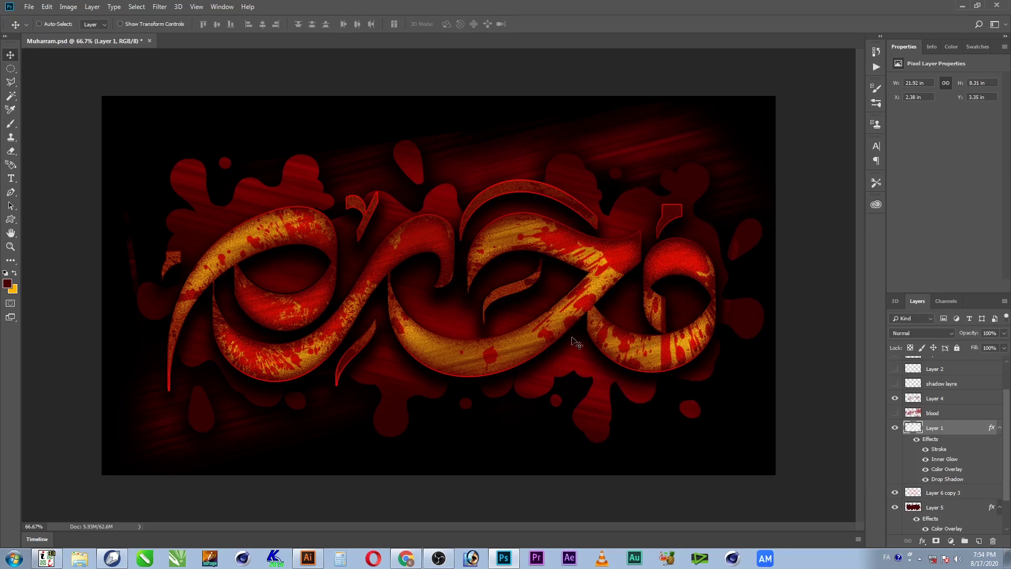
key(ctrl+s)
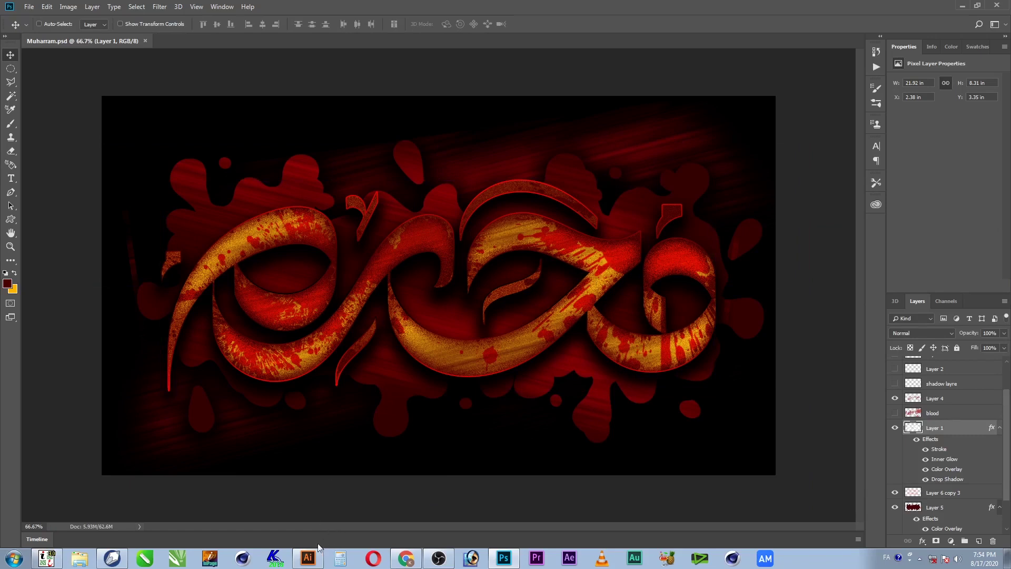